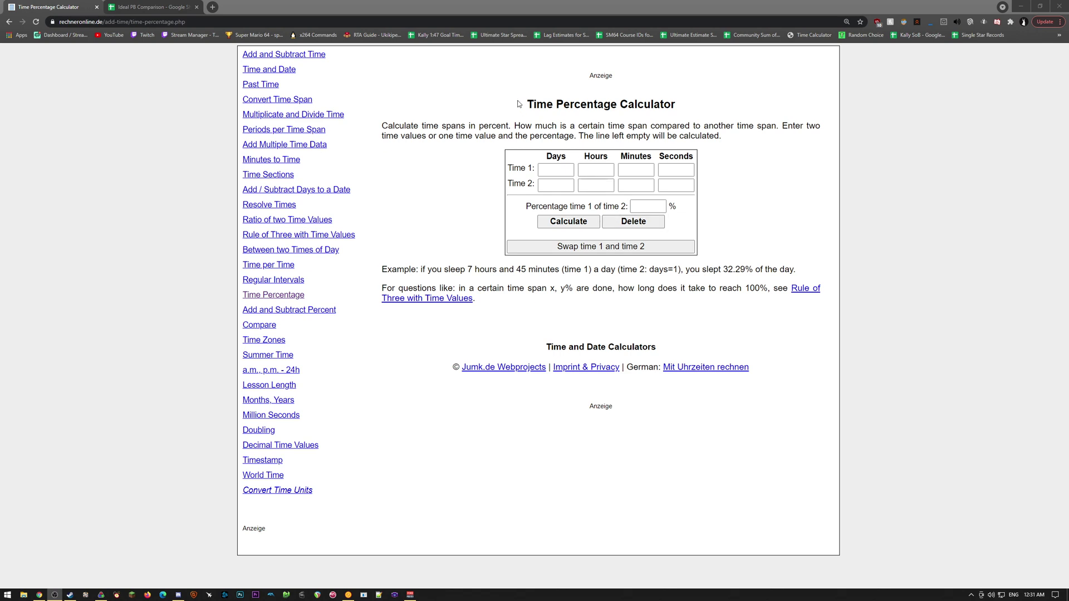
{"action": "left_click_drag", "start_coordinate": [525, 105], "coordinate": [705, 107]}
{"action": "left_click", "coordinate": [703, 112]}
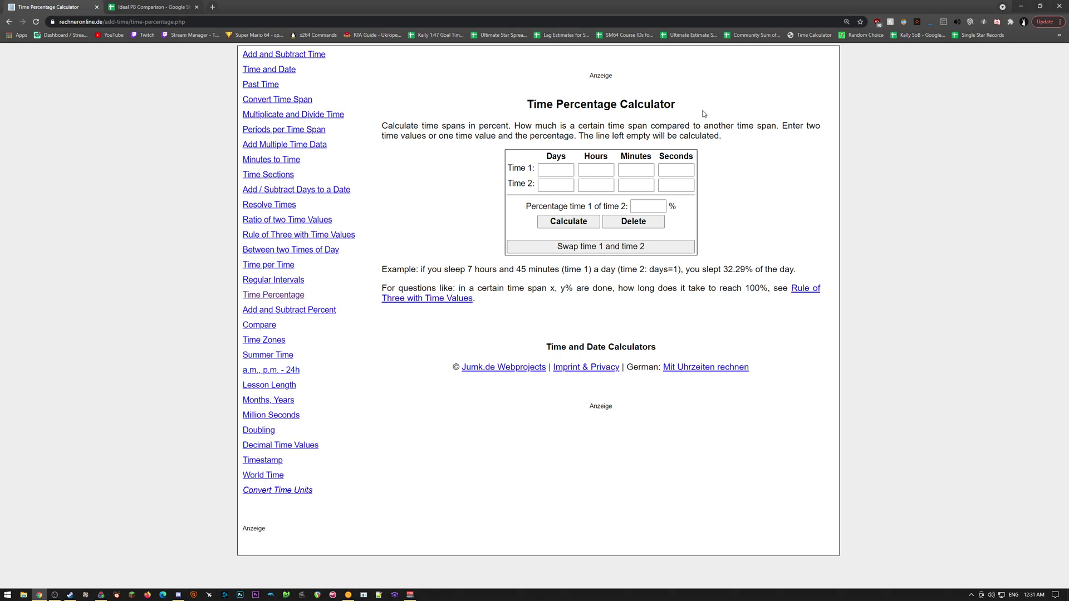
Switch to the LiveSplit timer, change its comparison to Balanced PB and move the window clear of the calculator form.
{"action": "left_click", "coordinate": [99, 593]}
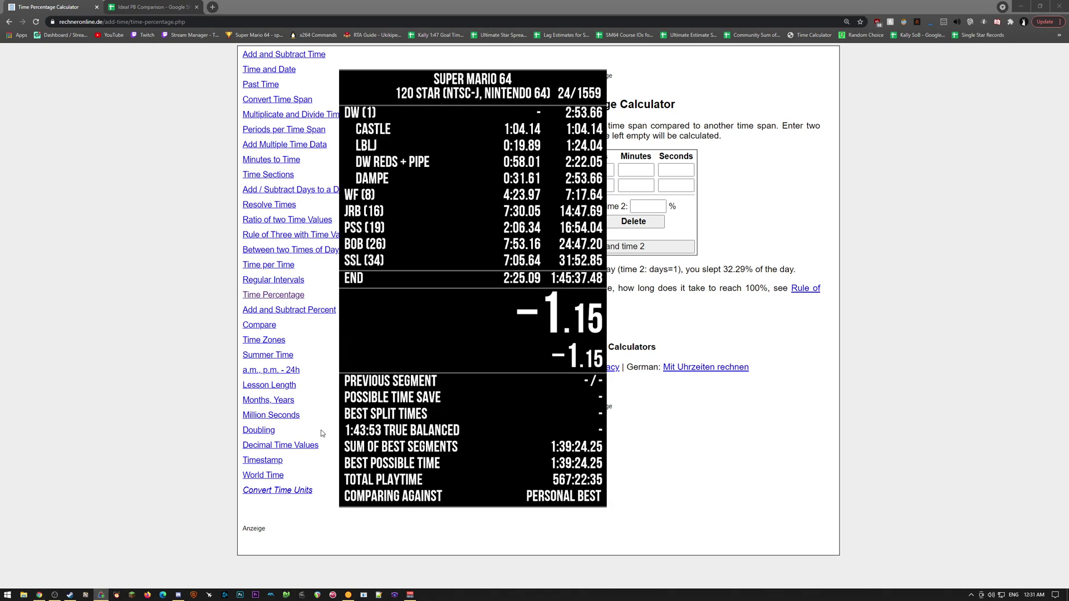
{"action": "scroll", "coordinate": [569, 272], "scroll_direction": "down", "scroll_amount": 1}
{"action": "scroll", "coordinate": [569, 272], "scroll_direction": "down", "scroll_amount": 4}
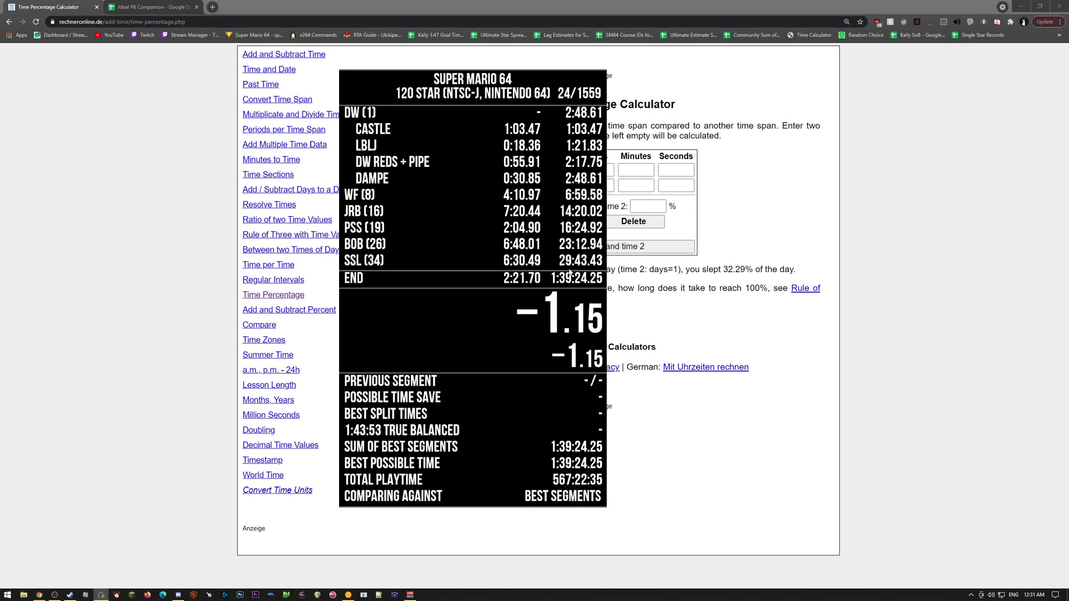
{"action": "scroll", "coordinate": [569, 271], "scroll_direction": "down", "scroll_amount": 1}
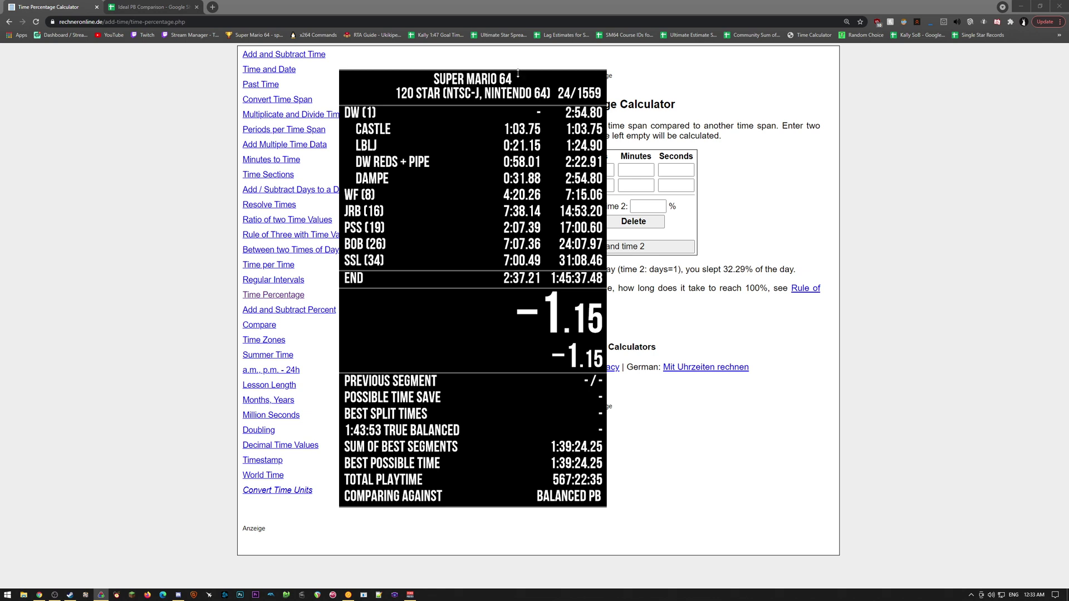
{"action": "left_click_drag", "start_coordinate": [540, 178], "coordinate": [381, 185]}
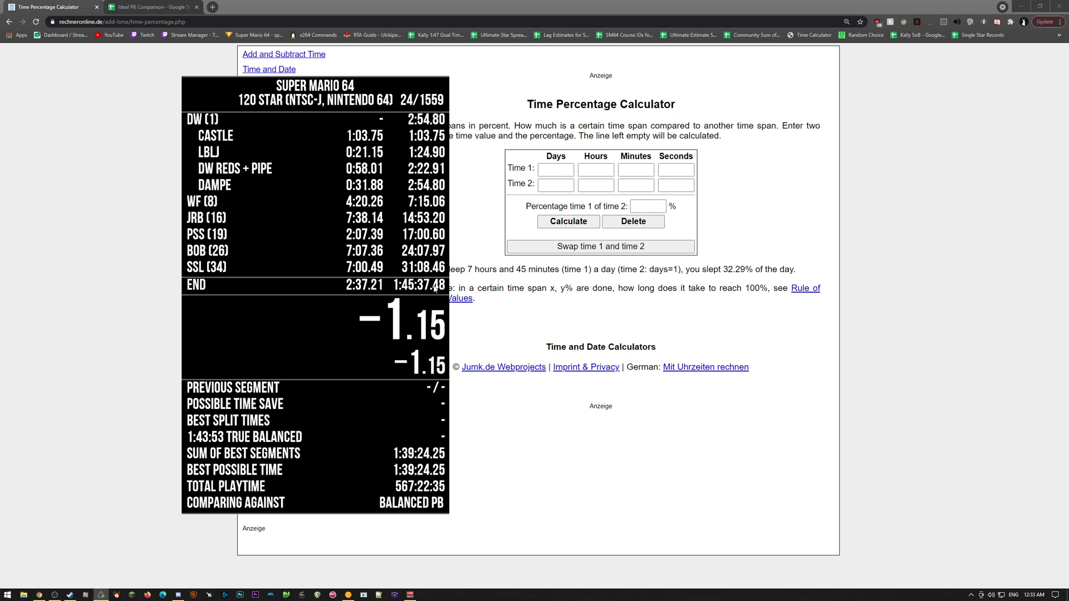
Enter the personal best of 1 hour, 45 minutes and 37 seconds as Time 1 in the Time Percentage Calculator.
{"action": "left_click", "coordinate": [592, 170]}
{"action": "type", "text": "1"}
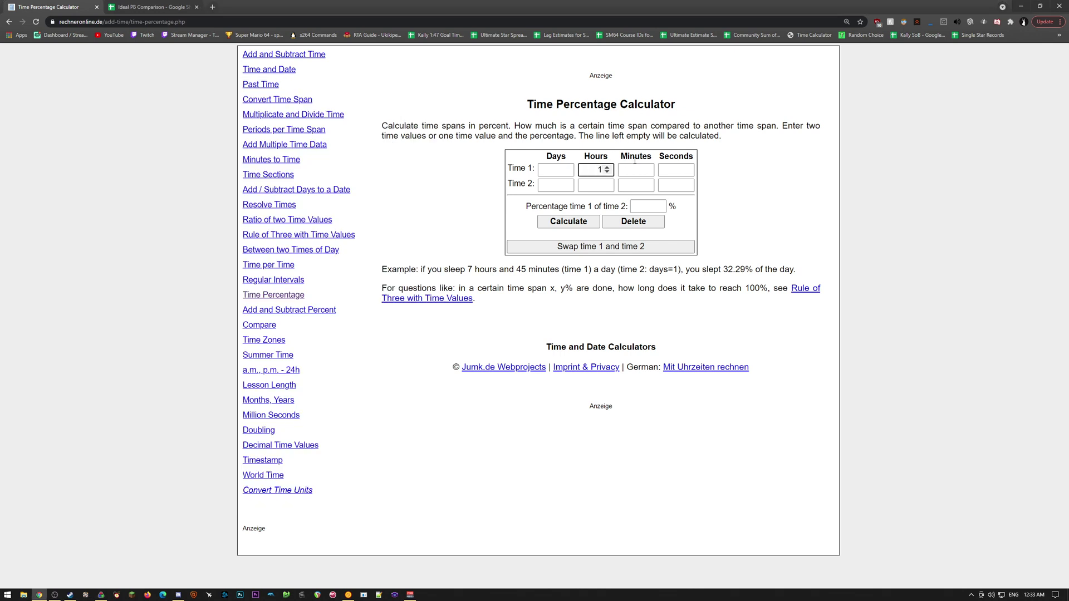
{"action": "left_click", "coordinate": [634, 168]}
{"action": "type", "text": "45"}
{"action": "left_click", "coordinate": [674, 171]}
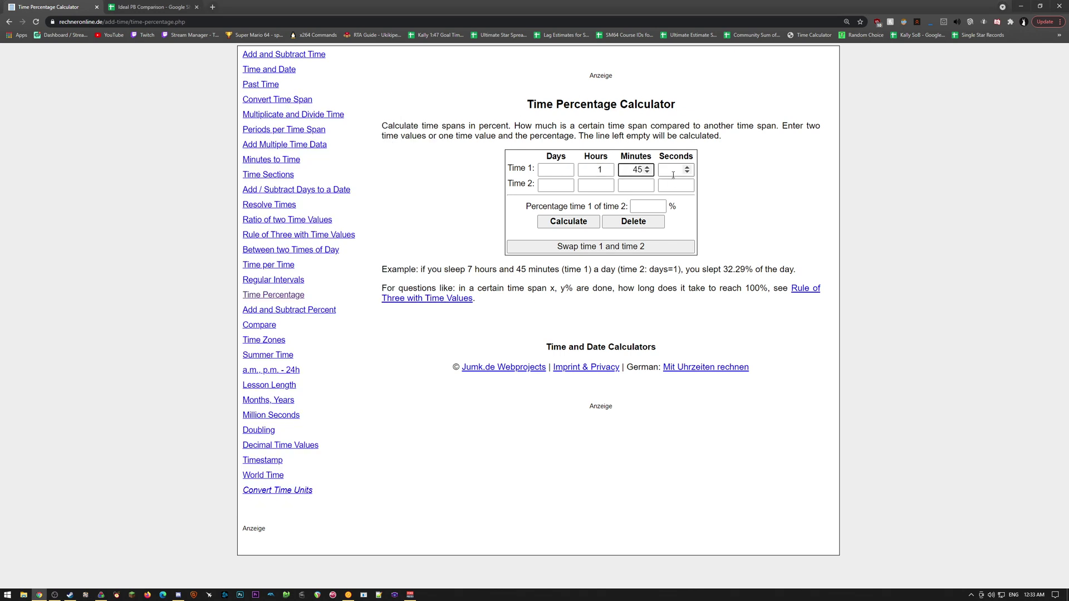
{"action": "type", "text": "37"}
Enter the sum of best segments, 1 hour, 39 minutes and 24 seconds, as Time 2 and calculate the percentage.
{"action": "key", "text": "alt+Tab"}
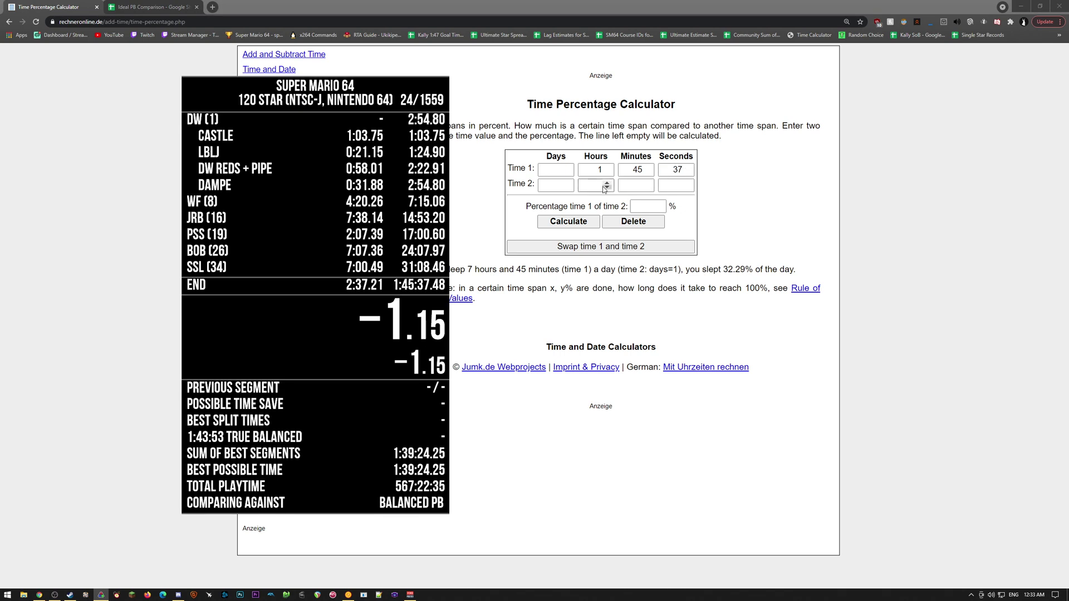
{"action": "left_click", "coordinate": [594, 187]}
{"action": "type", "text": "1"}
{"action": "left_click", "coordinate": [634, 185]}
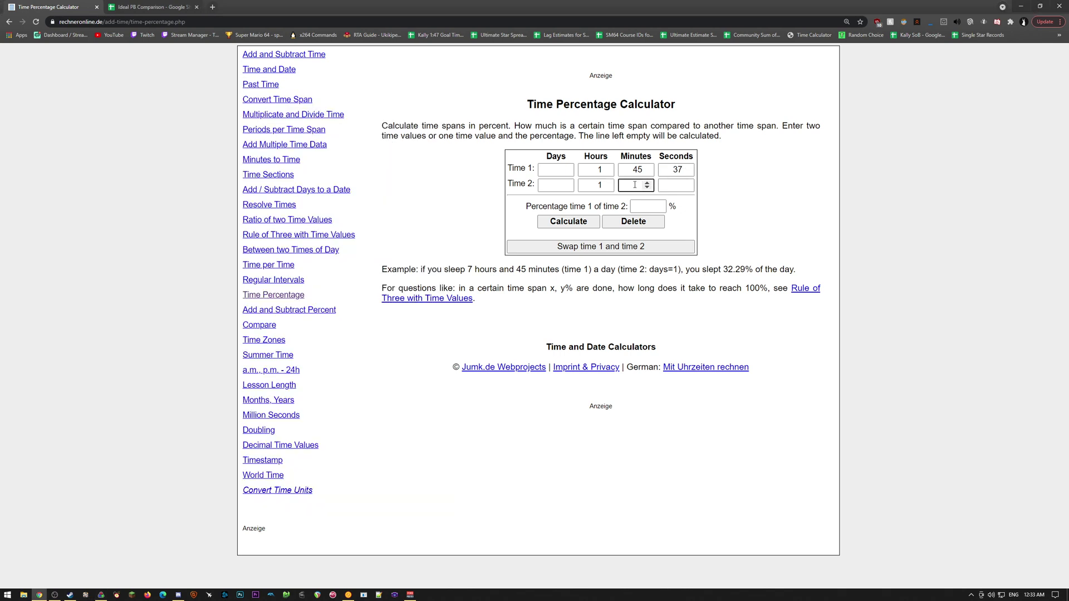
{"action": "type", "text": "39"}
{"action": "key", "text": "Tab"}
{"action": "type", "text": "24"}
{"action": "left_click", "coordinate": [583, 222]}
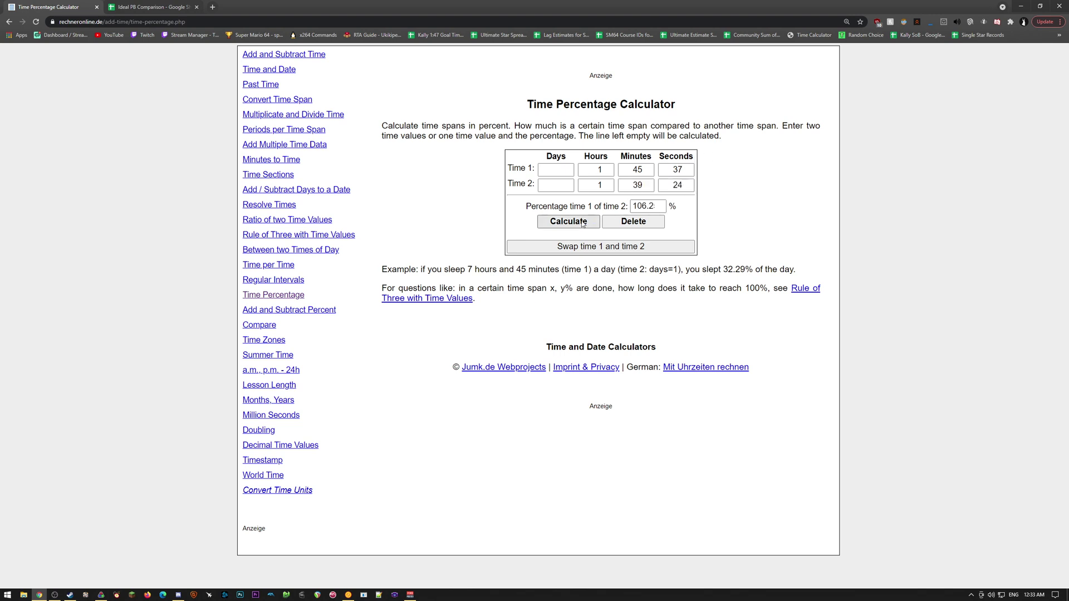
Clear the hours, minutes and seconds of both Time 1 and Time 2, keeping the calculated percentage.
{"action": "left_click", "coordinate": [643, 205]}
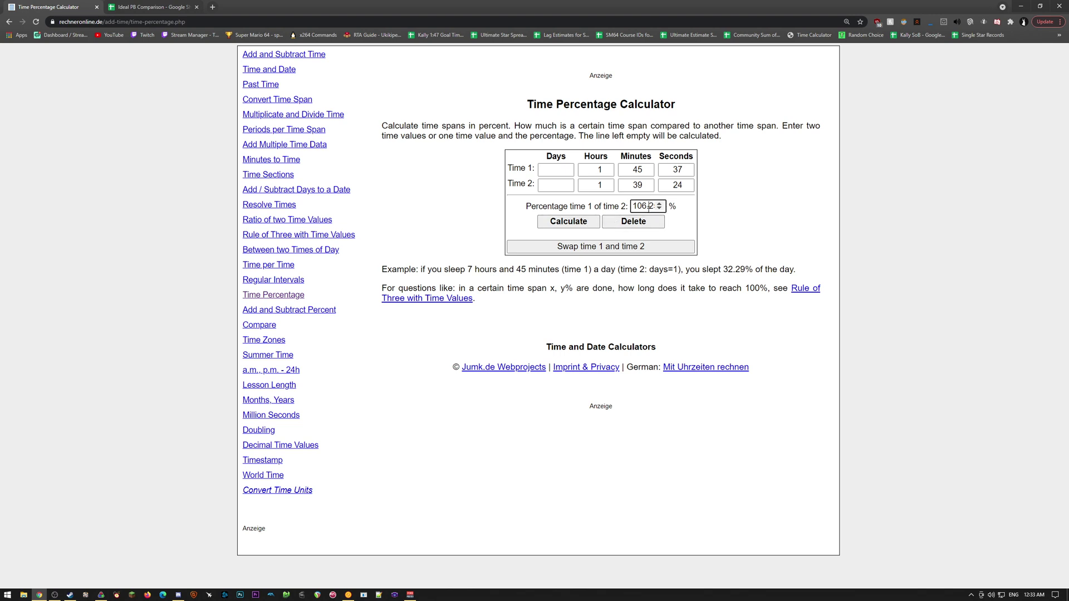
{"action": "left_click", "coordinate": [600, 169]}
{"action": "key", "text": "BackSpace"}
{"action": "key", "text": "Tab"}
{"action": "key", "text": "BackSpace"}
{"action": "key", "text": "Tab"}
{"action": "key", "text": "BackSpace"}
{"action": "left_click", "coordinate": [600, 185]}
{"action": "key", "text": "BackSpace"}
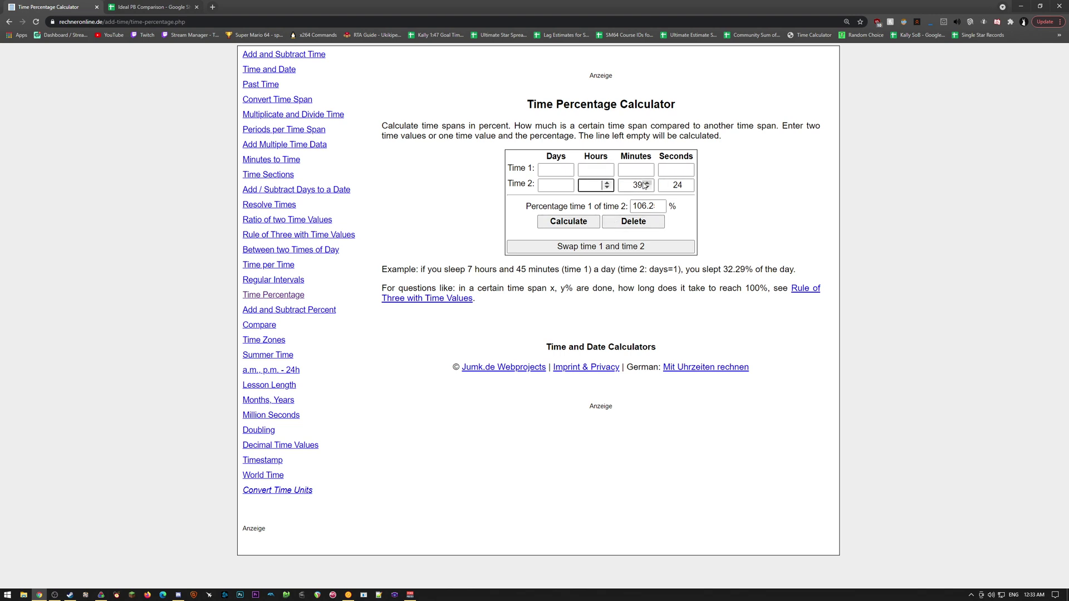
{"action": "key", "text": "Tab"}
{"action": "key", "text": "BackSpace"}
{"action": "key", "text": "Tab"}
{"action": "key", "text": "BackSpace"}
Set Time 2 to 1 minute 3.5 seconds and calculate the matching Time 1 from the percentage.
{"action": "left_click", "coordinate": [634, 186]}
{"action": "type", "text": "1"}
{"action": "key", "text": "Tab"}
{"action": "type", "text": "3.5"}
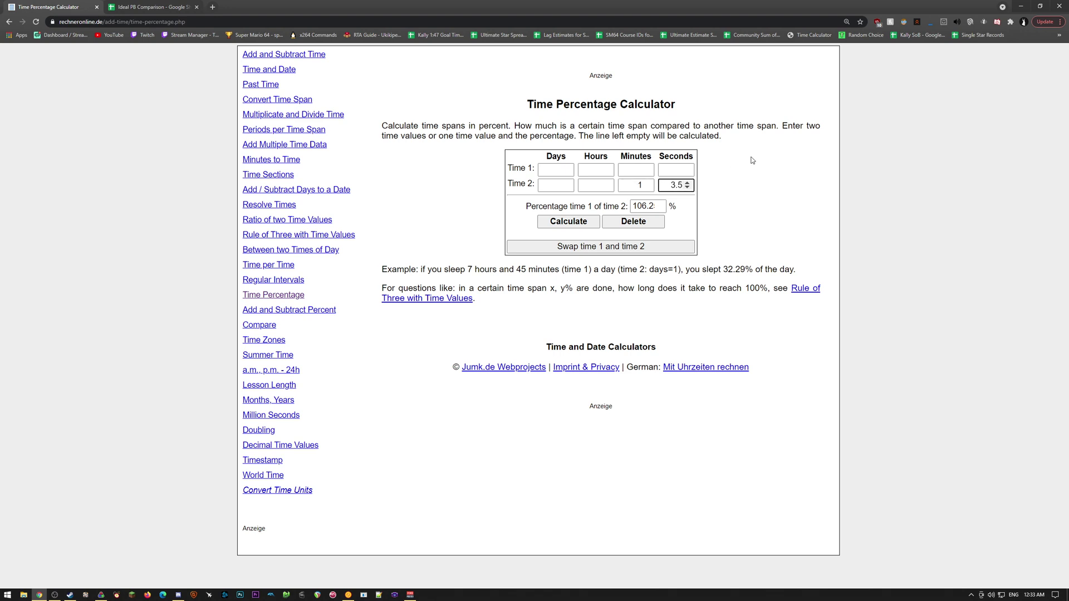
{"action": "left_click", "coordinate": [566, 226]}
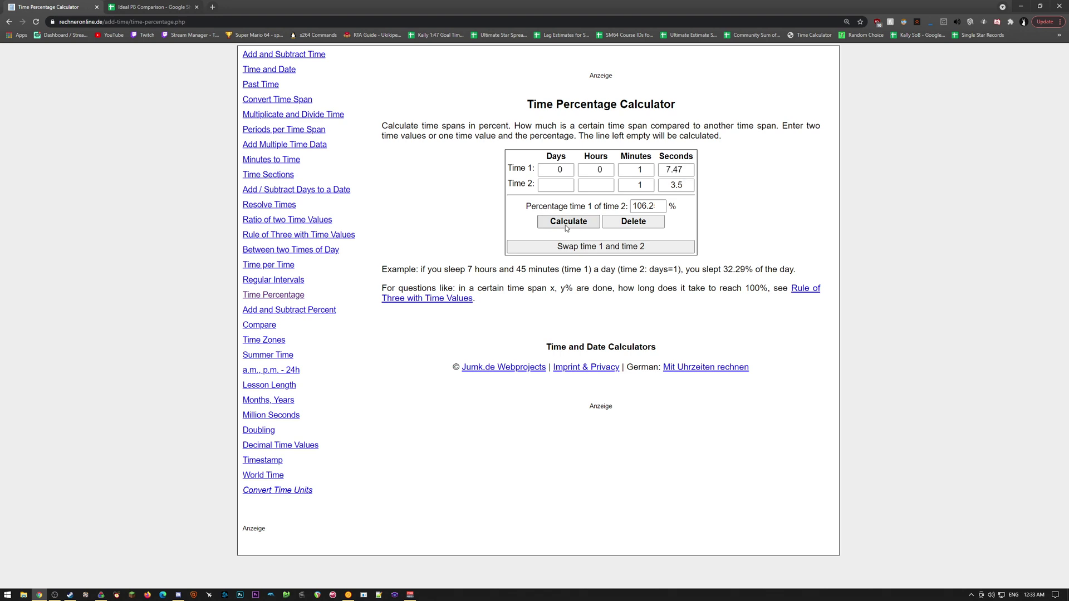
{"action": "double_click", "coordinate": [639, 169]}
Open the Splits Editor in LiveSplit and examine the segment times of the early splits from Castle down to Whomp.
{"action": "left_click", "coordinate": [101, 594]}
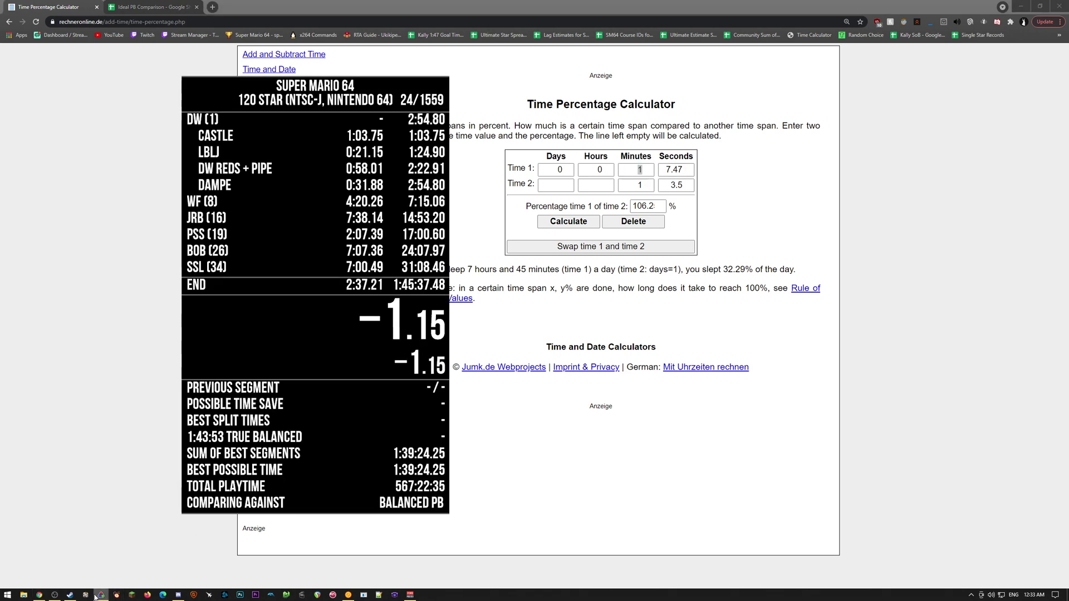
{"action": "right_click", "coordinate": [311, 277]}
{"action": "left_click", "coordinate": [338, 282]}
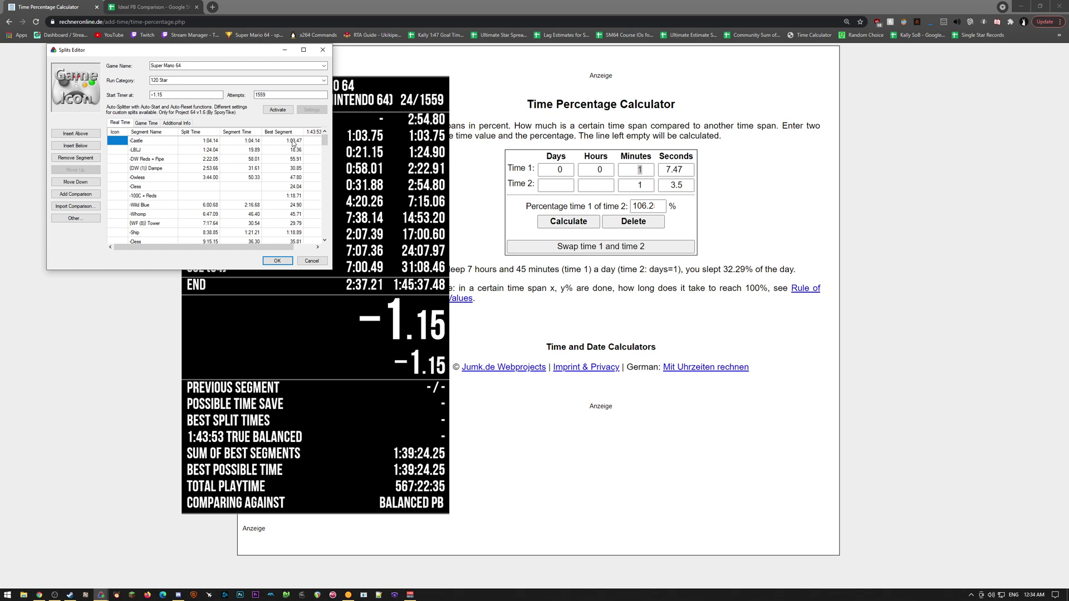
{"action": "left_click", "coordinate": [256, 141]}
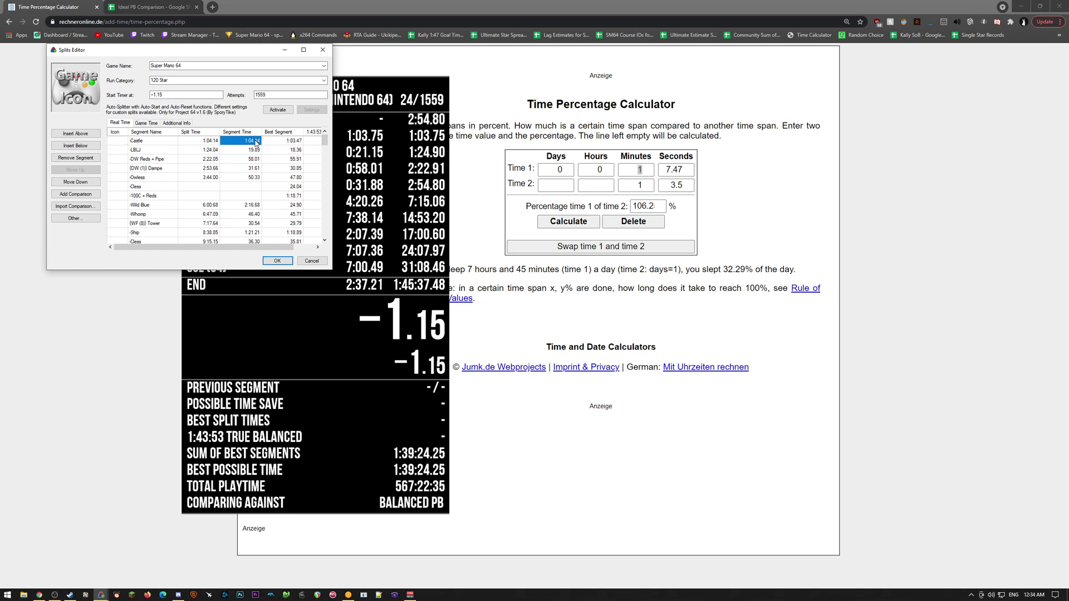
{"action": "left_click", "coordinate": [253, 150]}
{"action": "left_click", "coordinate": [249, 161]}
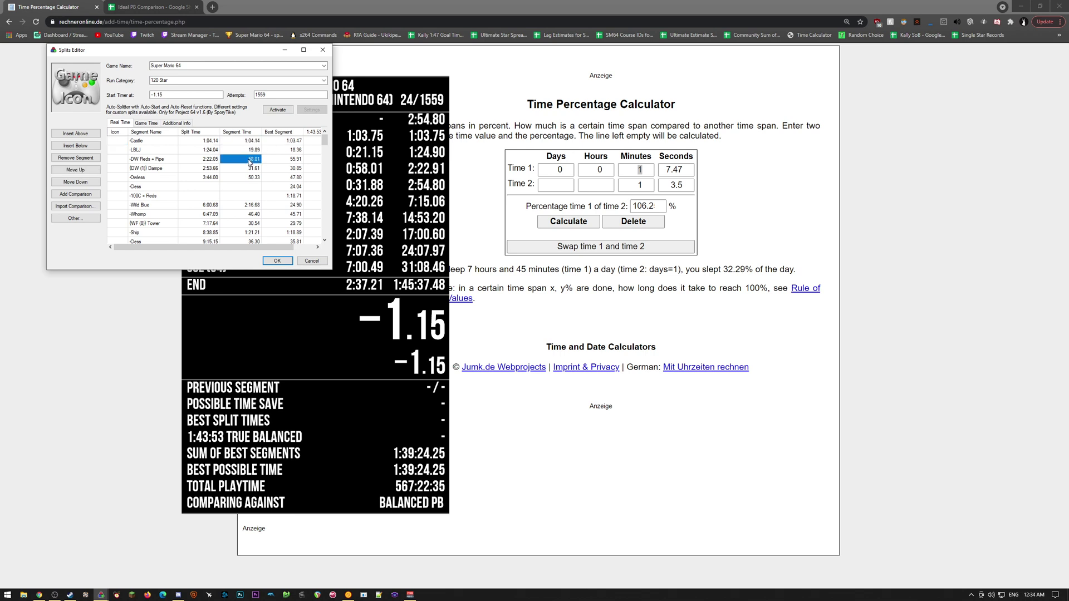
{"action": "left_click", "coordinate": [244, 177]}
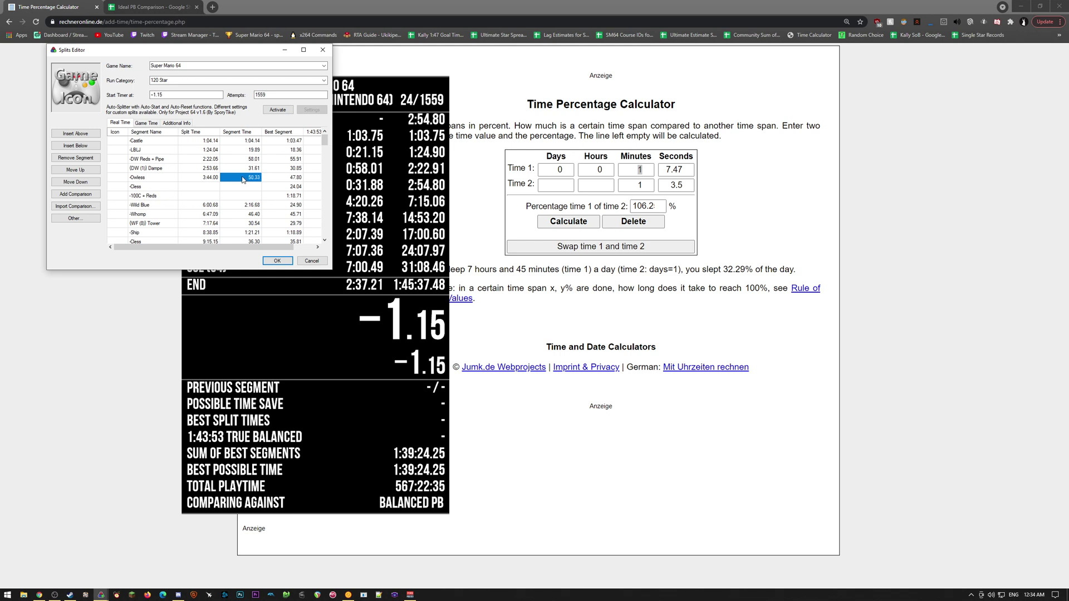
{"action": "left_click", "coordinate": [242, 187]}
{"action": "left_click", "coordinate": [240, 196]}
{"action": "left_click", "coordinate": [237, 214]}
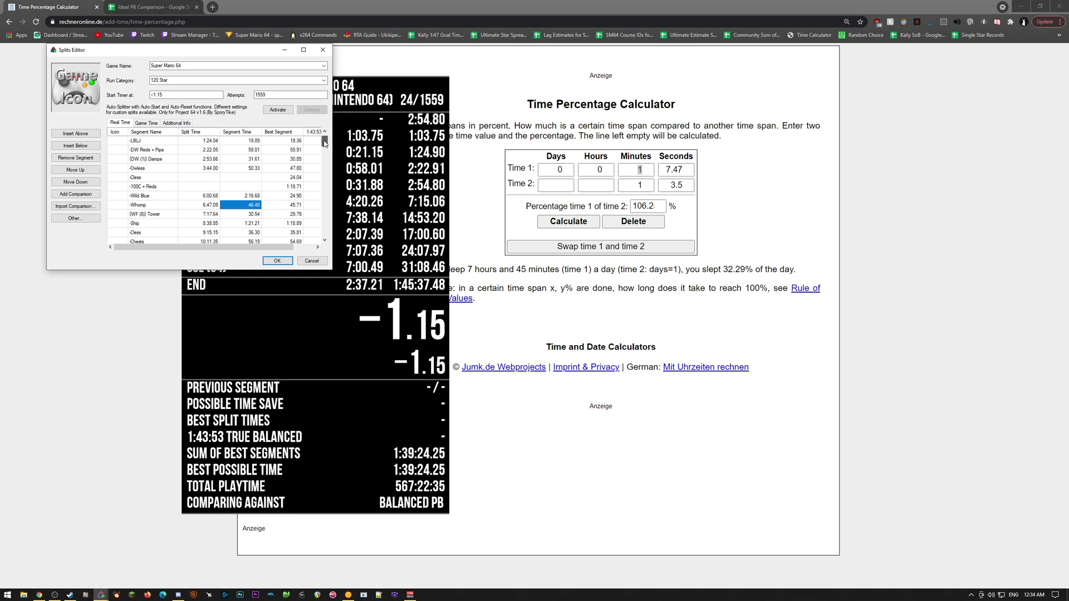
Inspect the segments from Castle to Dampe and those from Toad + Waterfall onward, and close the Splits Editor.
{"action": "left_click_drag", "start_coordinate": [140, 140], "coordinate": [162, 169]}
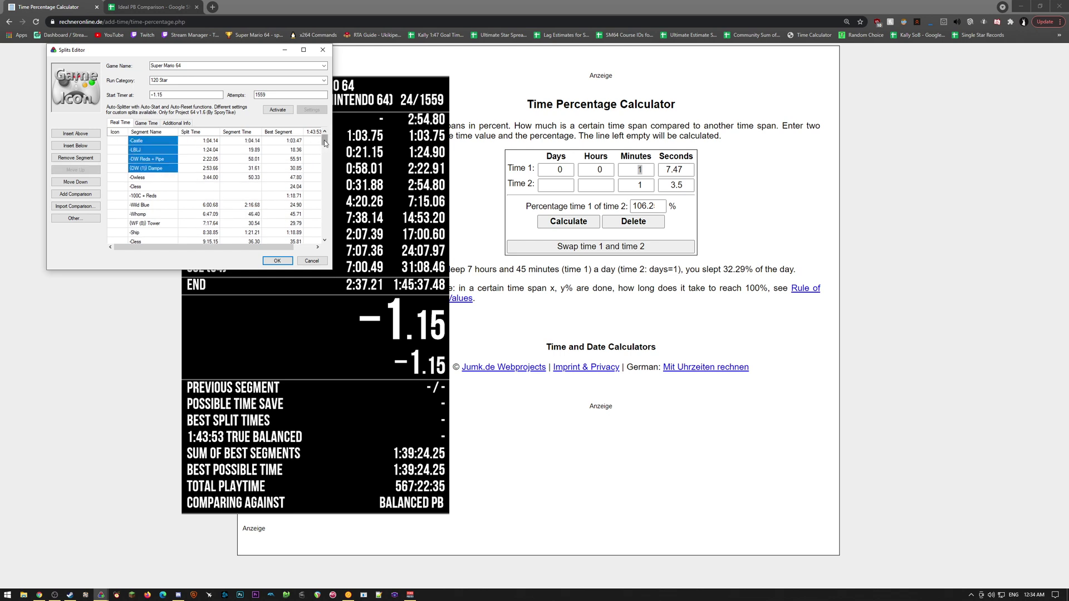
{"action": "left_click_drag", "start_coordinate": [325, 143], "coordinate": [315, 221]}
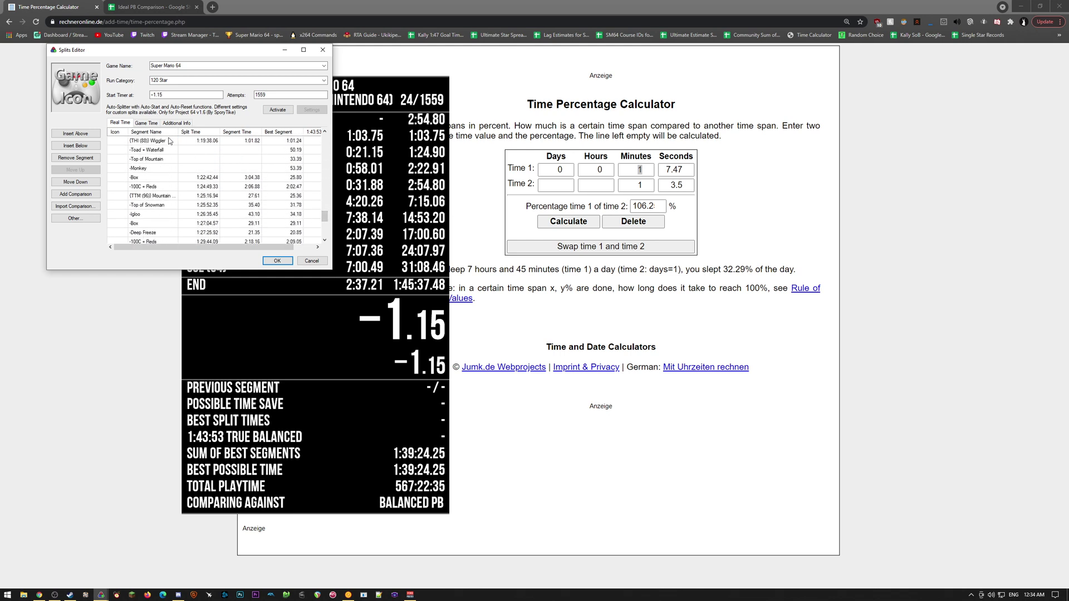
{"action": "left_click_drag", "start_coordinate": [166, 150], "coordinate": [165, 233]}
{"action": "scroll", "coordinate": [225, 208], "scroll_direction": "down", "scroll_amount": 1}
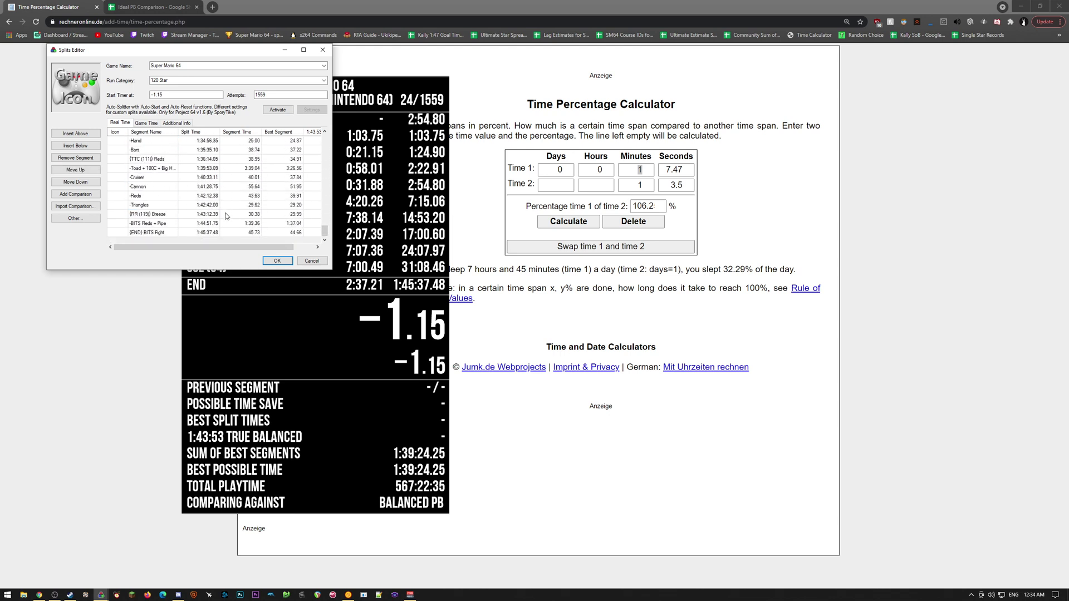
{"action": "scroll", "coordinate": [227, 214], "scroll_direction": "up", "scroll_amount": 2}
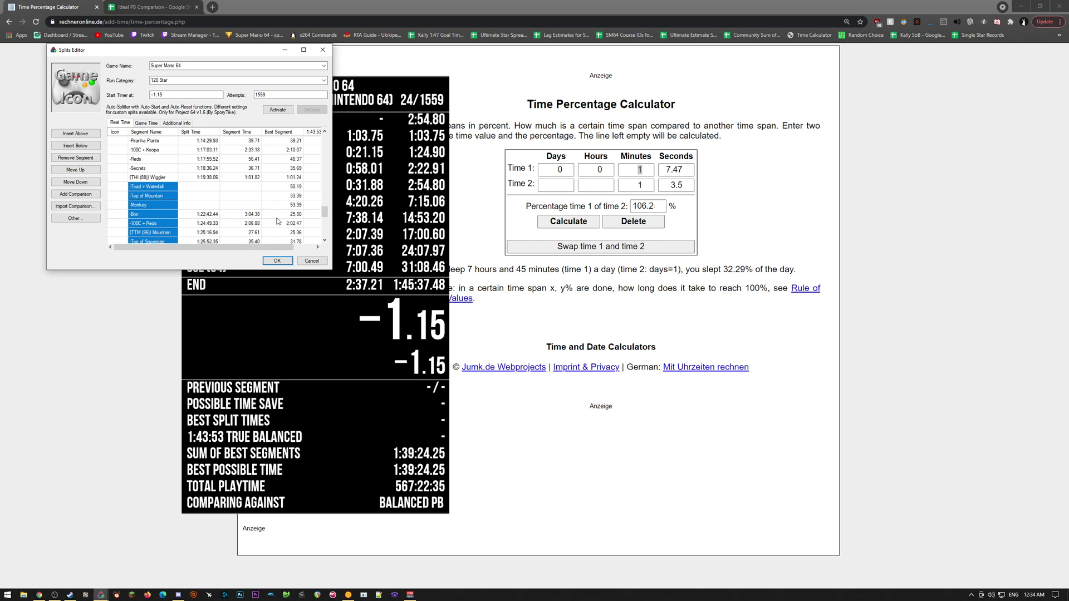
{"action": "left_click", "coordinate": [278, 260]}
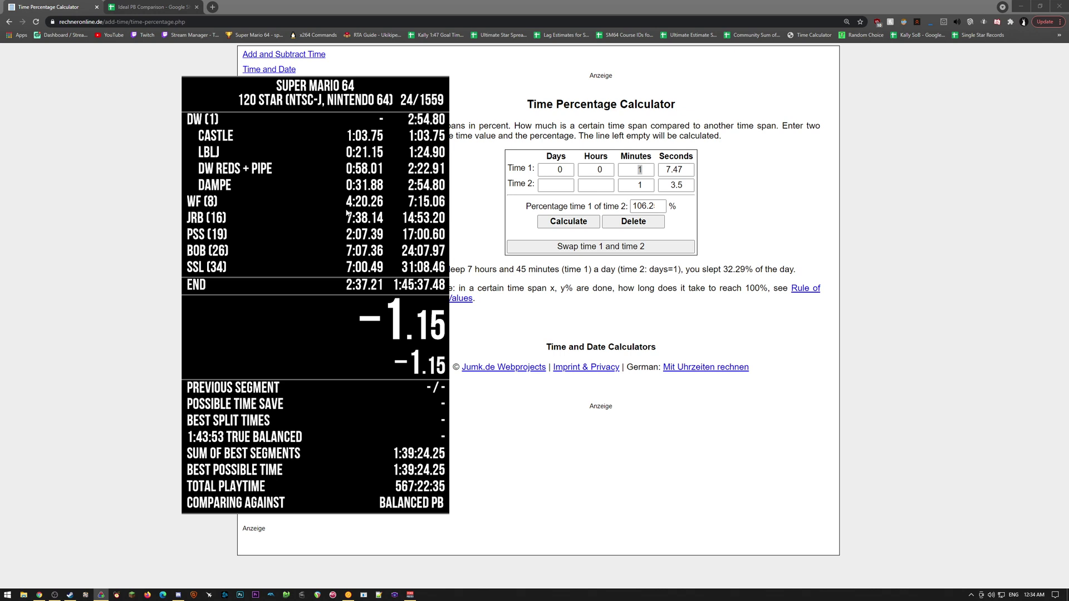
Change the LiveSplit comparison to 1:43:53 True Balanced and switch to the Ideal PB Comparison spreadsheet in Google Sheets.
{"action": "scroll", "coordinate": [346, 213], "scroll_direction": "down", "scroll_amount": 2}
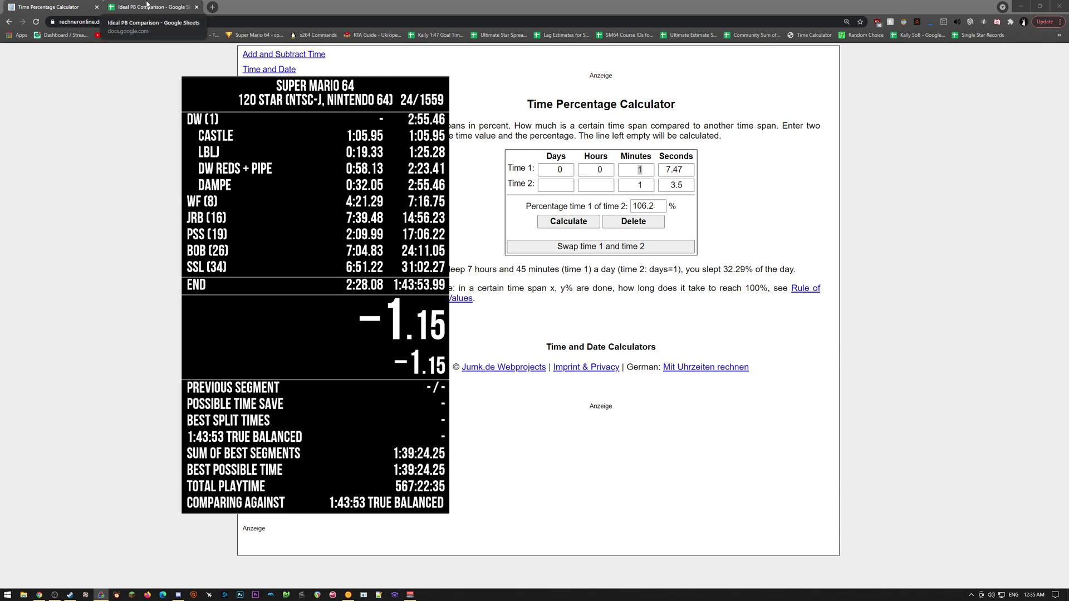
{"action": "left_click", "coordinate": [148, 7]}
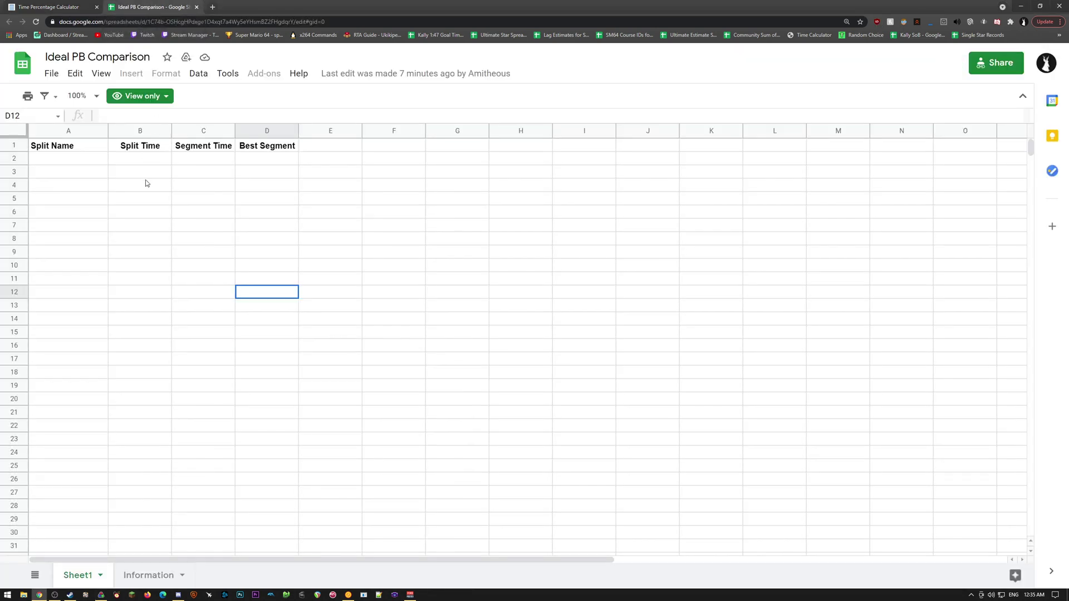
{"action": "left_click", "coordinate": [73, 159]}
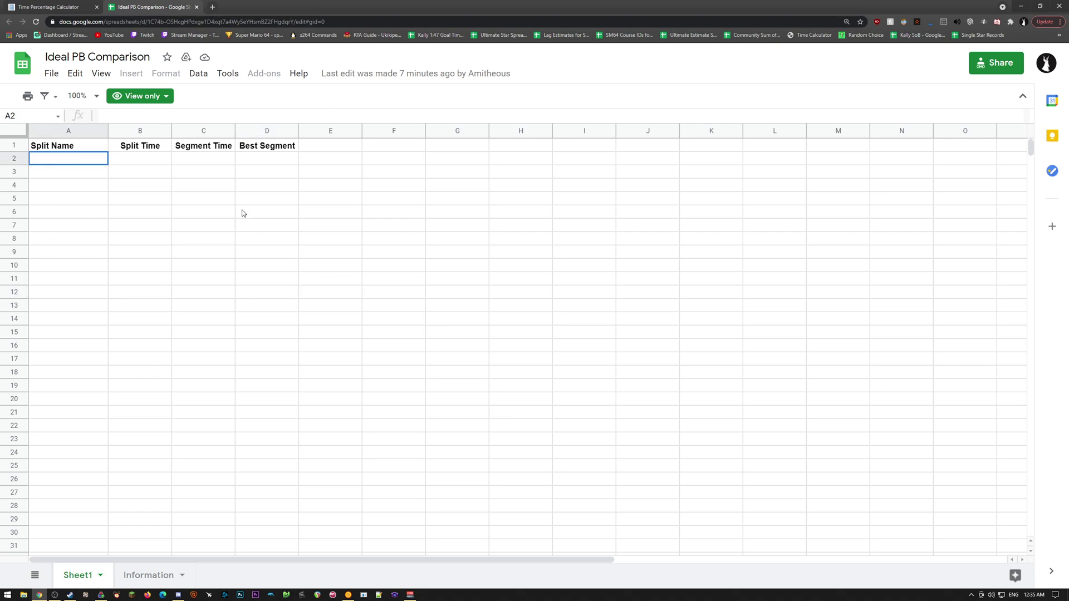
{"action": "left_click", "coordinate": [138, 202]}
{"action": "left_click", "coordinate": [76, 159]}
Make a copy of the spreadsheet named "my copy of true balanced sheet" in My Drive.
{"action": "left_click", "coordinate": [51, 73]}
{"action": "left_click", "coordinate": [89, 198]}
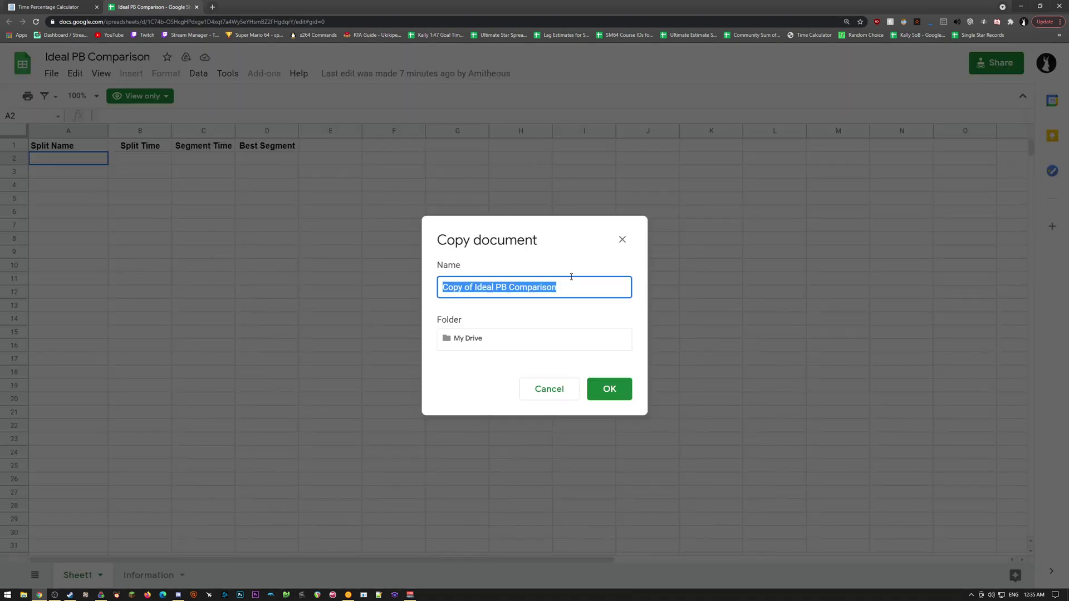
{"action": "type", "text": "my copy of "}
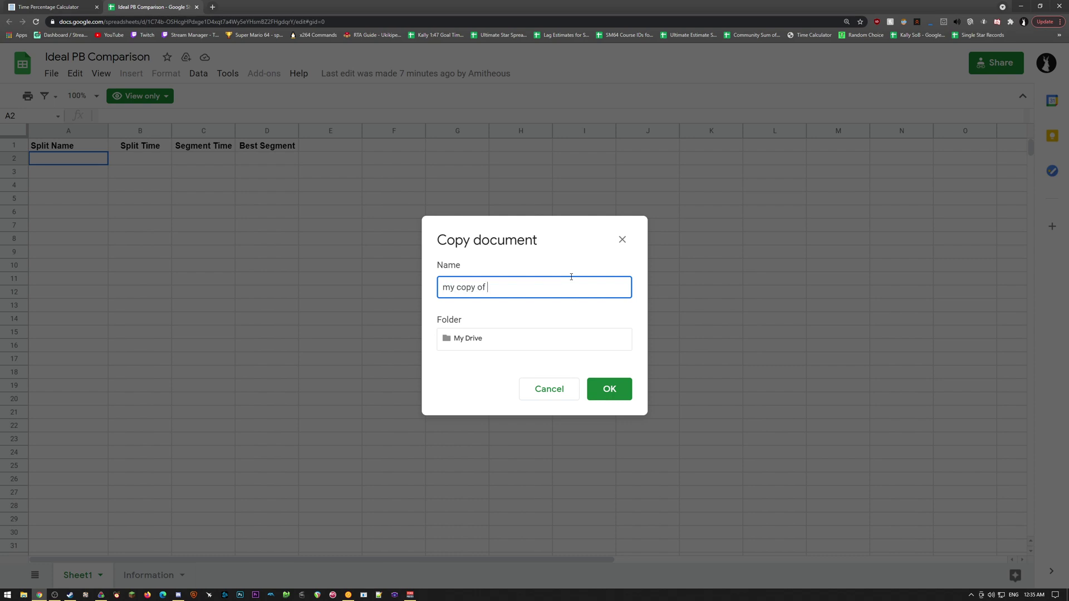
{"action": "type", "text": "Ideal PB Comparison"}
{"action": "key", "text": "Return"}
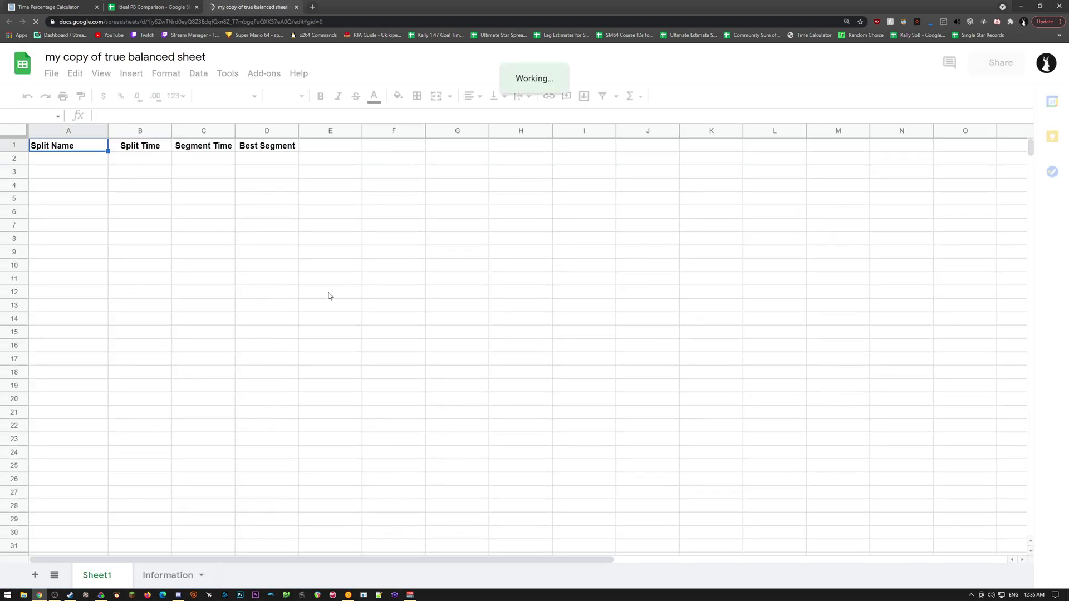
Switch to LiveSplit, open the Splits Editor, and select every segment row from Castle through BITS Fight for copying.
{"action": "left_click", "coordinate": [100, 595]}
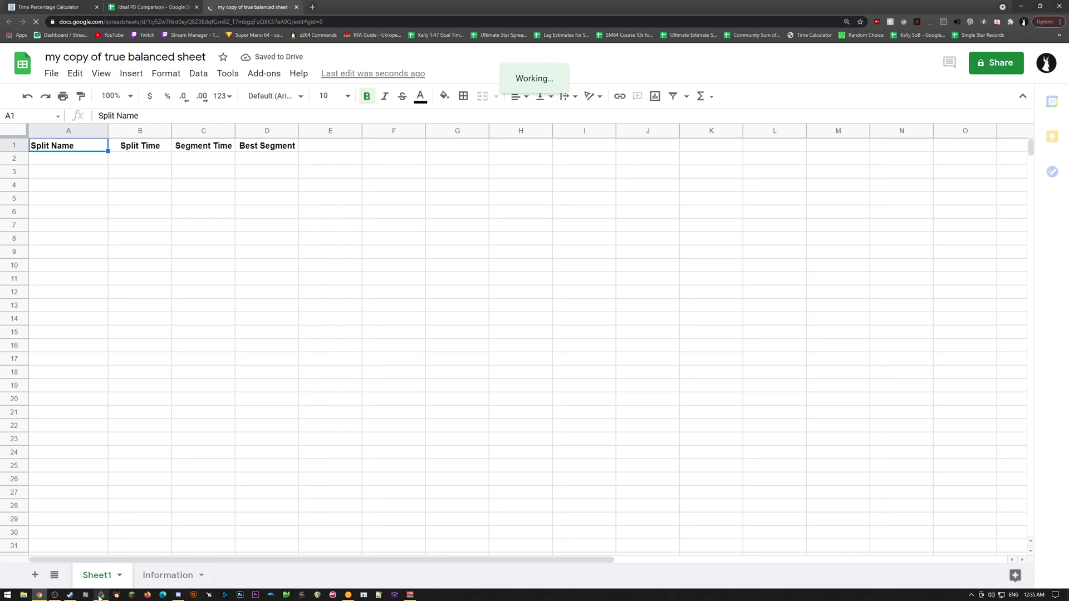
{"action": "right_click", "coordinate": [310, 183]}
{"action": "left_click", "coordinate": [336, 187]}
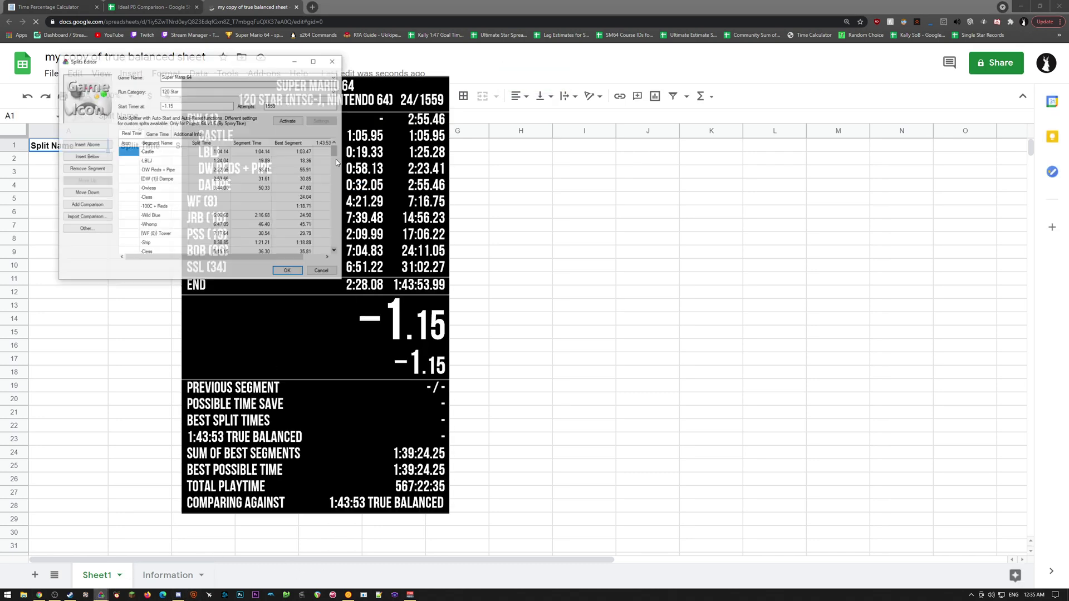
{"action": "left_click", "coordinate": [169, 156]}
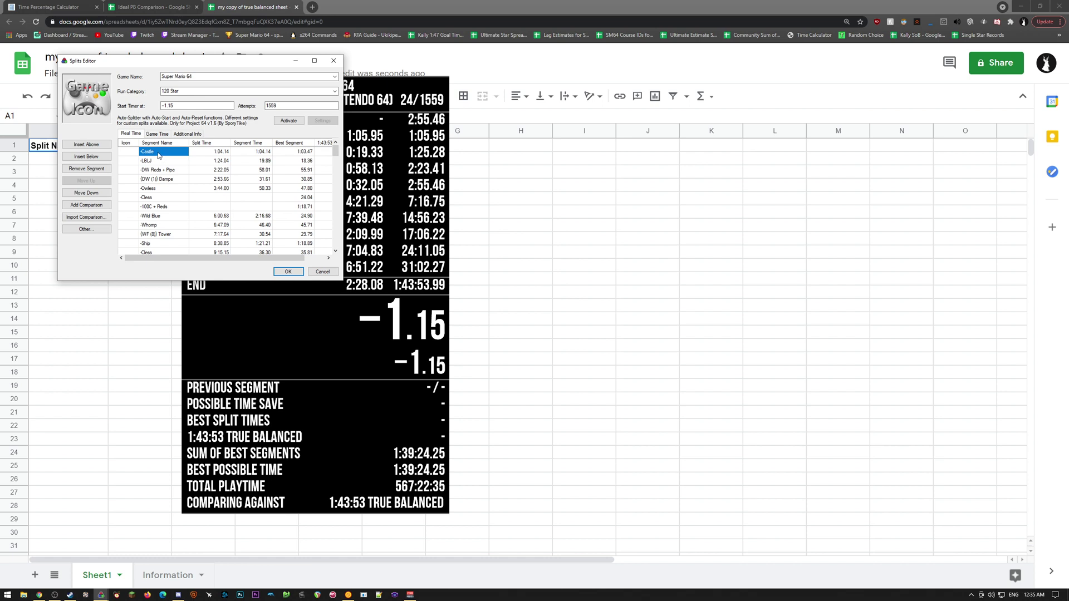
{"action": "left_click", "coordinate": [190, 180], "text": "shift"}
{"action": "left_click_drag", "start_coordinate": [190, 180], "coordinate": [304, 284]}
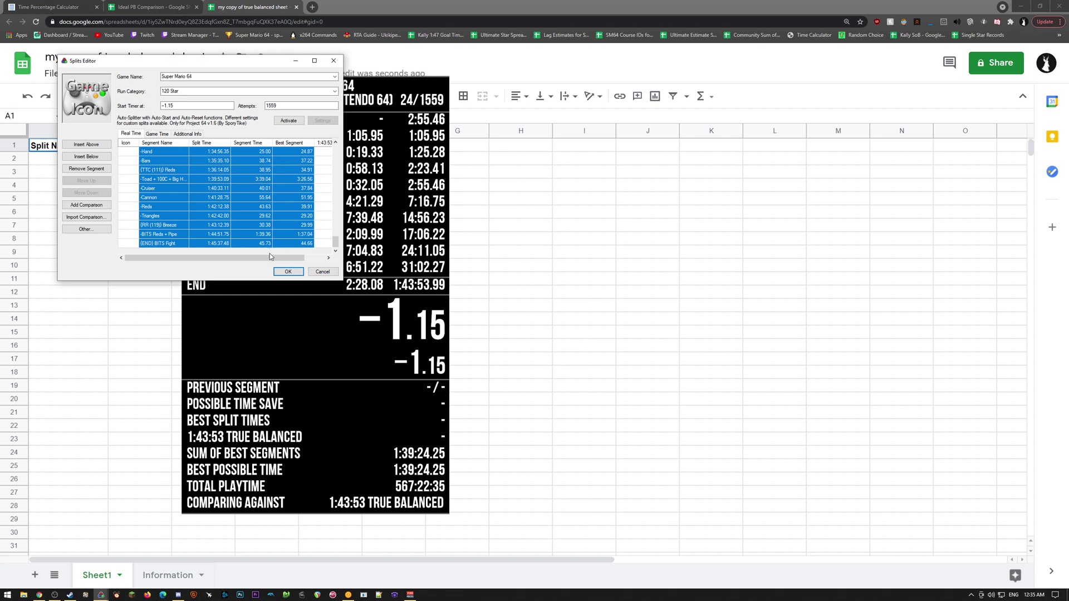
Return to the copied spreadsheet and paste the split names, split times, segment times and best segments starting at cell A2.
{"action": "left_click", "coordinate": [96, 306]}
{"action": "left_click", "coordinate": [60, 162]}
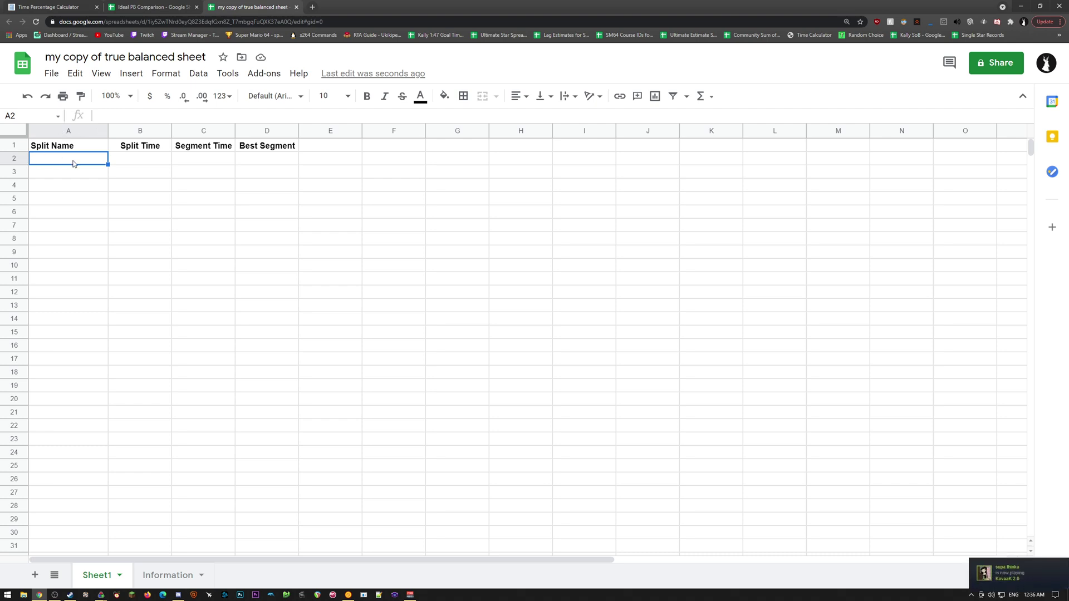
{"action": "key", "text": "ctrl+v"}
{"action": "scroll", "coordinate": [112, 205], "scroll_direction": "down", "scroll_amount": 20}
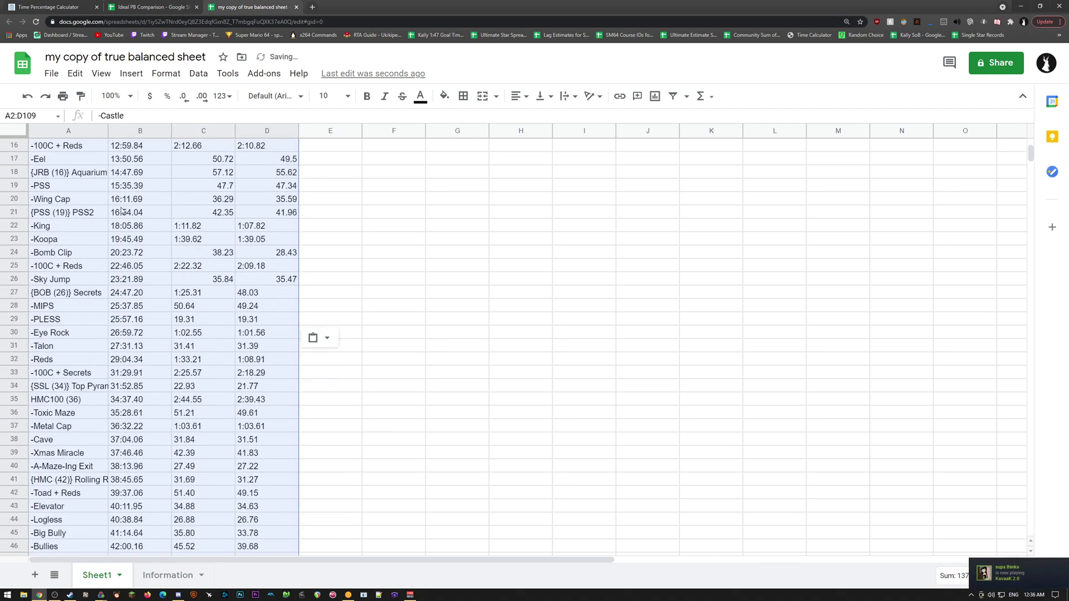
{"action": "scroll", "coordinate": [141, 216], "scroll_direction": "up", "scroll_amount": 20}
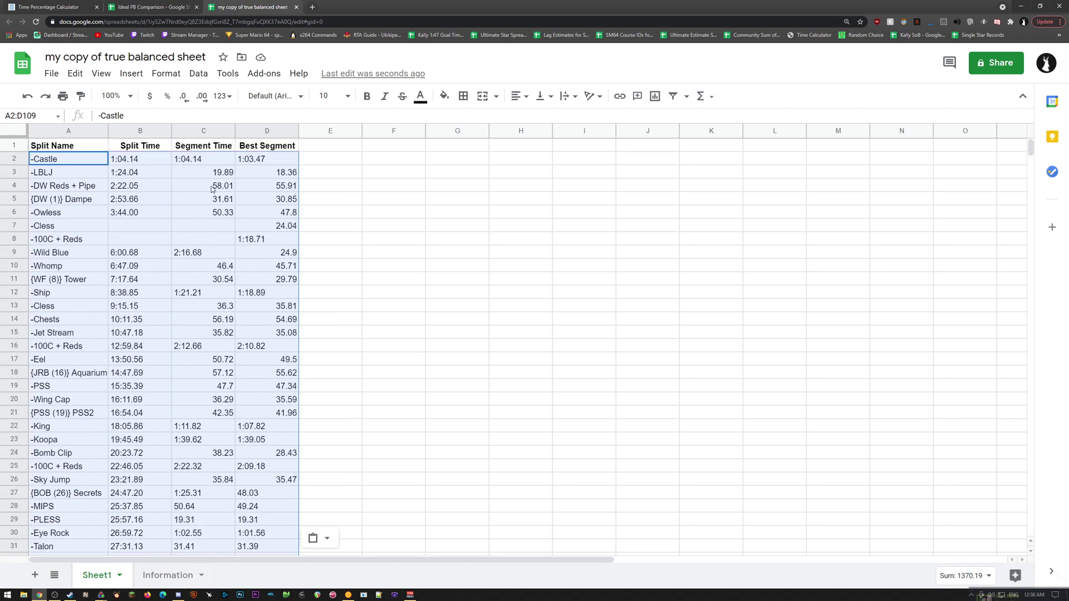
Try to run the Calculate Ideal PB macro on the pasted split data.
{"action": "left_click", "coordinate": [329, 160]}
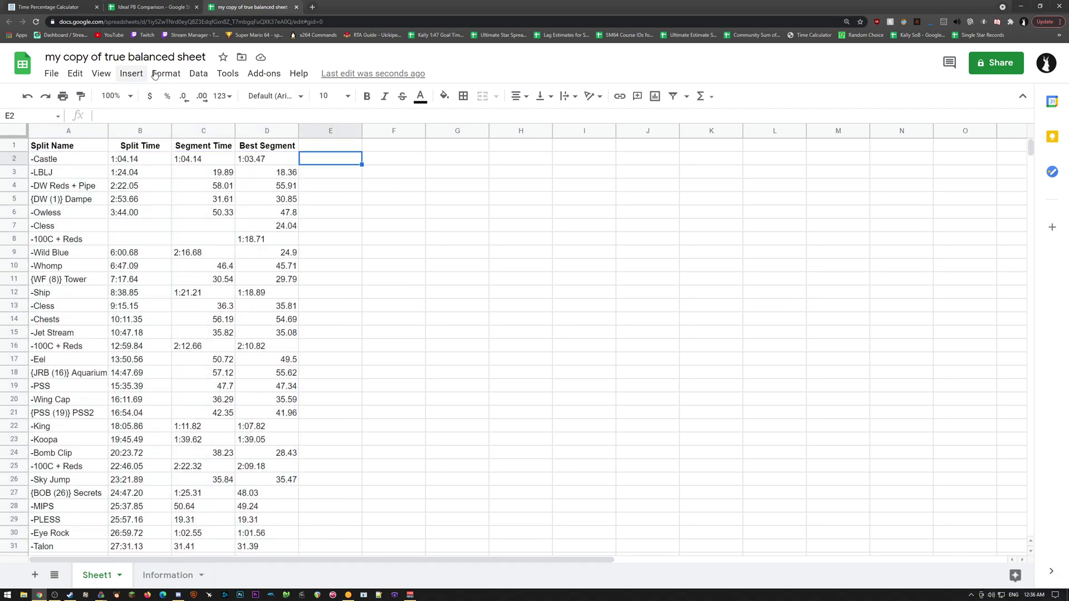
{"action": "left_click", "coordinate": [236, 75]}
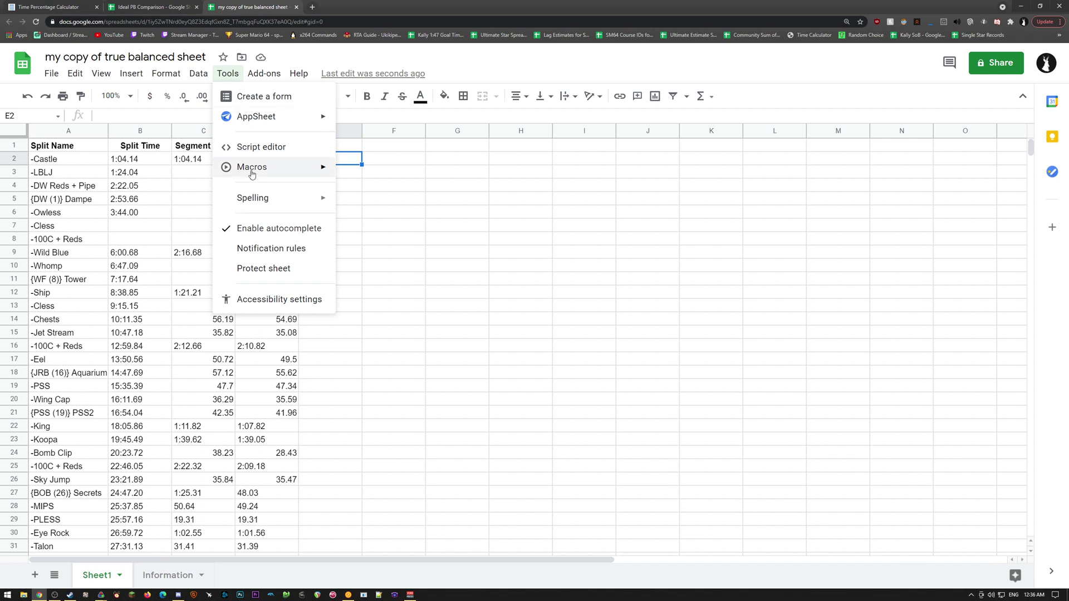
{"action": "mouse_move", "coordinate": [252, 174]}
{"action": "left_click", "coordinate": [392, 241]}
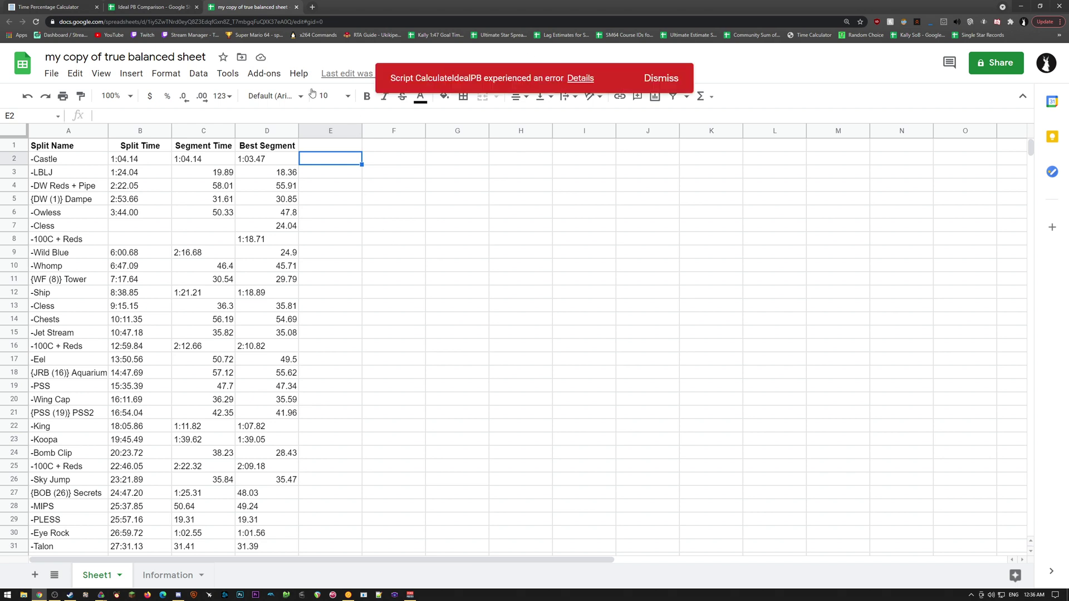
Launch the Calculate Ideal PB macro again and authorize its script to view and manage the spreadsheet with the Google account.
{"action": "left_click", "coordinate": [228, 73]}
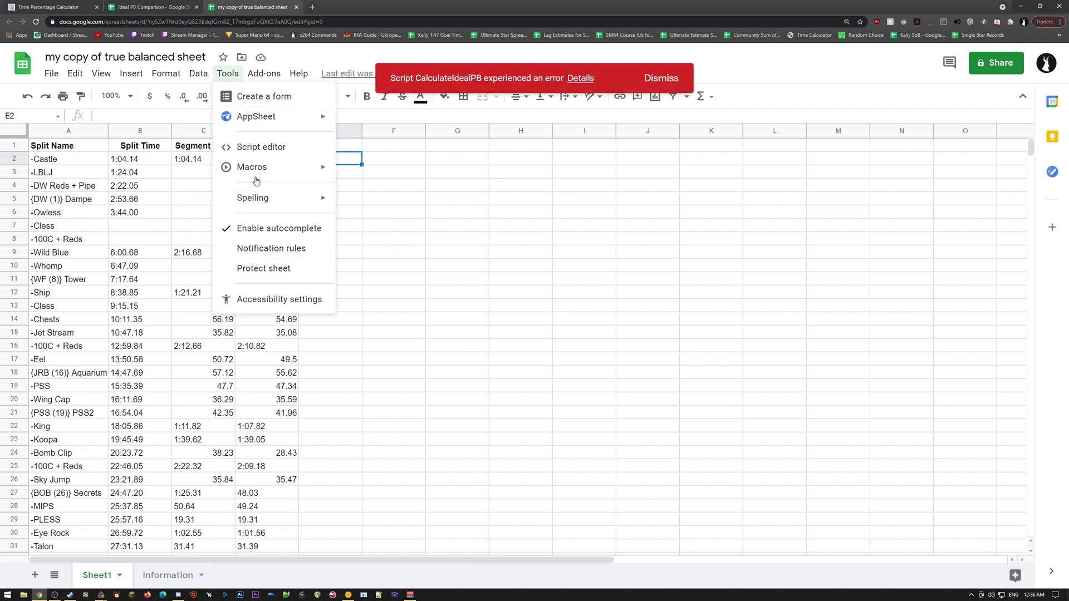
{"action": "mouse_move", "coordinate": [267, 172]}
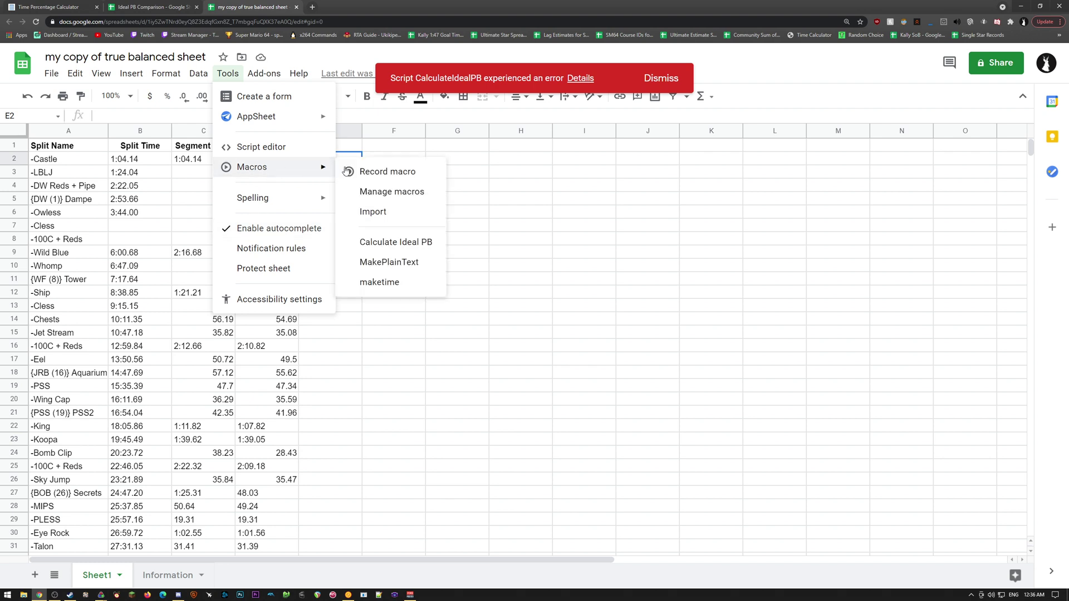
{"action": "left_click", "coordinate": [373, 242]}
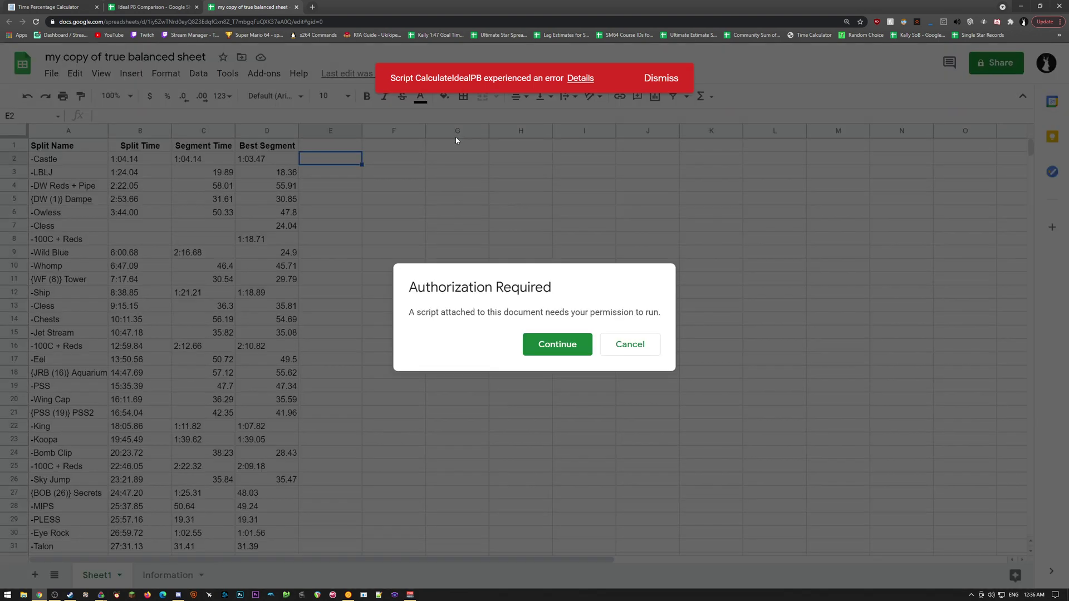
{"action": "left_click_drag", "start_coordinate": [409, 291], "coordinate": [352, 254]}
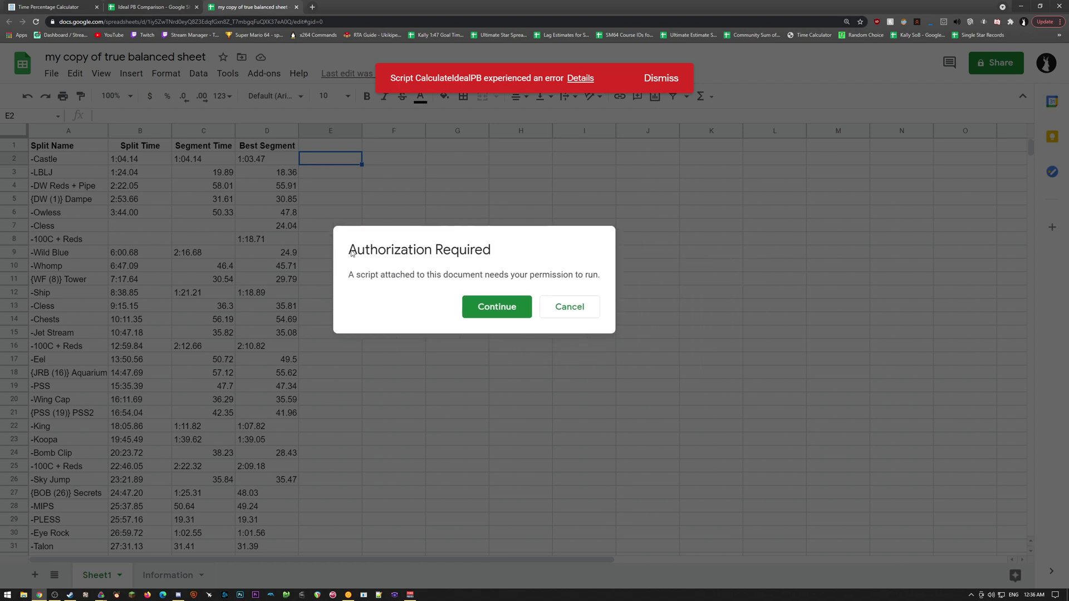
{"action": "left_click", "coordinate": [498, 307]}
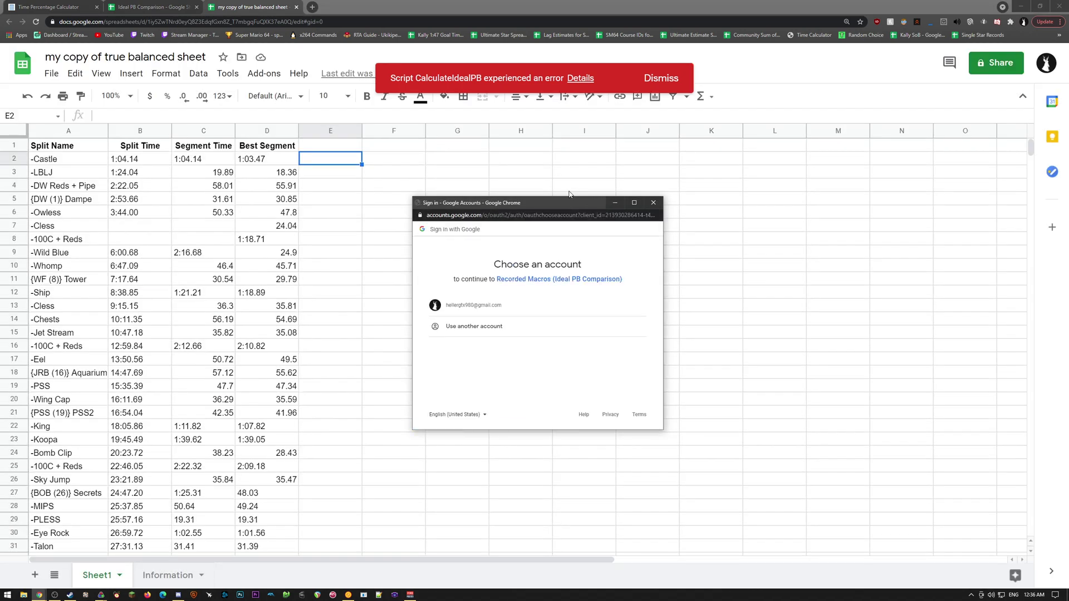
{"action": "left_click", "coordinate": [486, 308]}
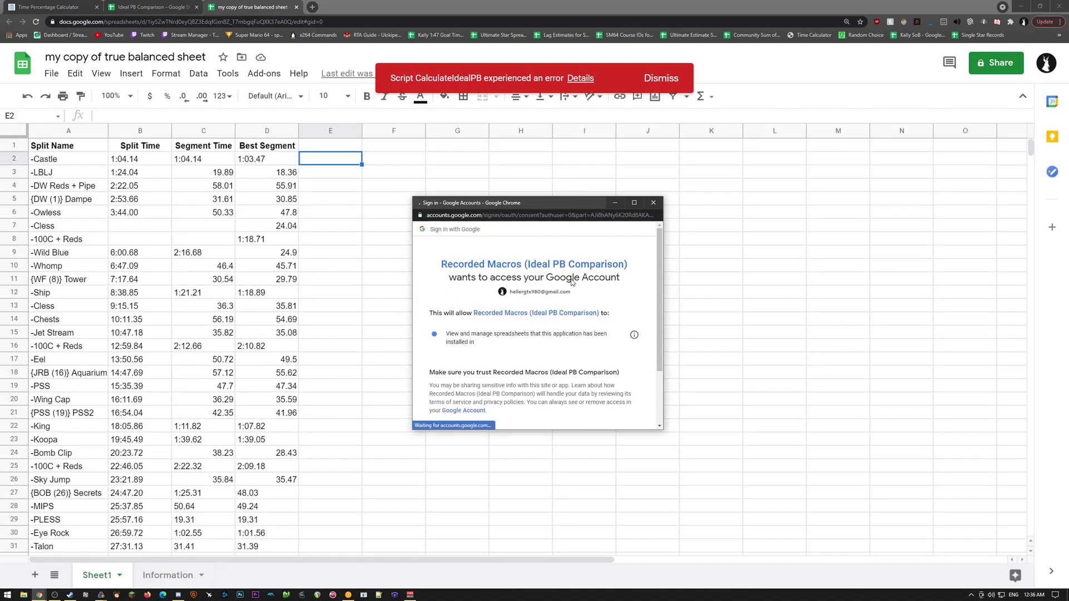
{"action": "scroll", "coordinate": [570, 287], "scroll_direction": "down", "scroll_amount": 2}
{"action": "left_click", "coordinate": [620, 375]}
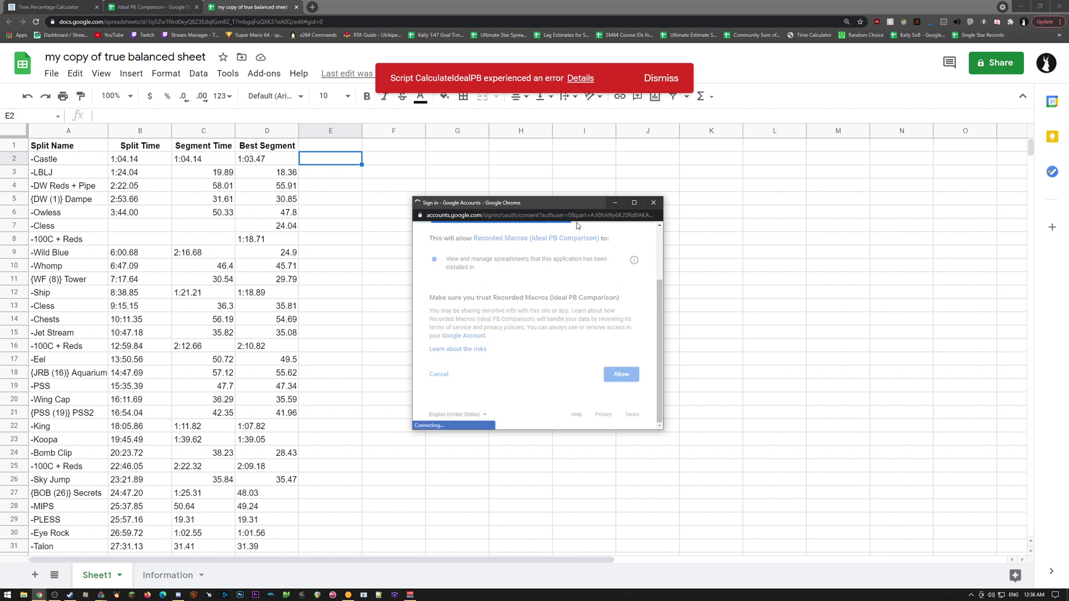
Run the authorized Calculate Ideal PB macro to fill in the % Above Best, Ideal Segment and Ideal PB cells.
{"action": "left_click", "coordinate": [228, 73]}
{"action": "mouse_move", "coordinate": [312, 167]}
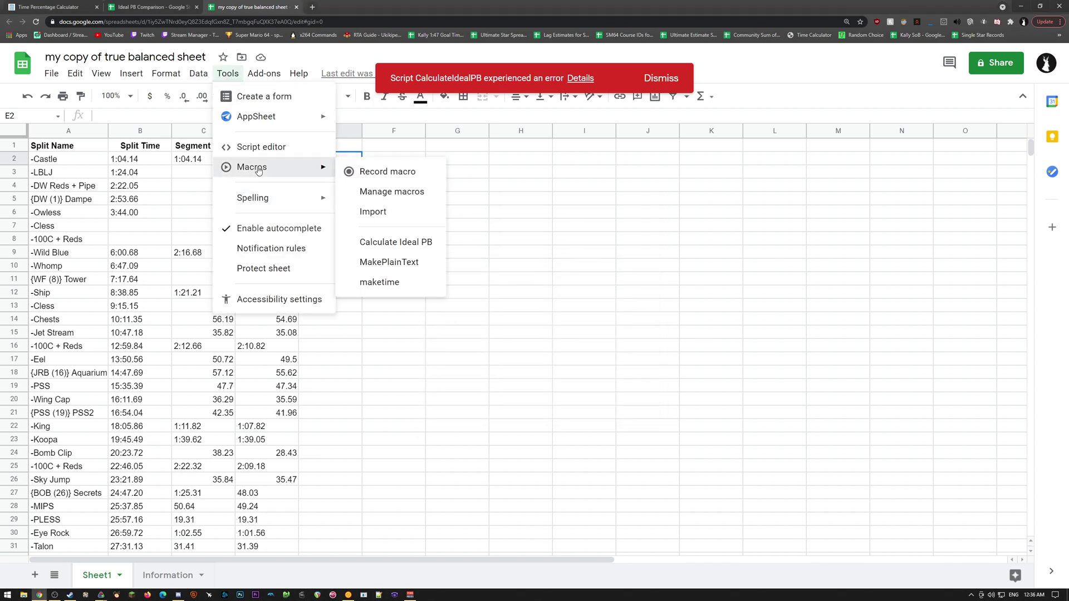
{"action": "left_click", "coordinate": [391, 244]}
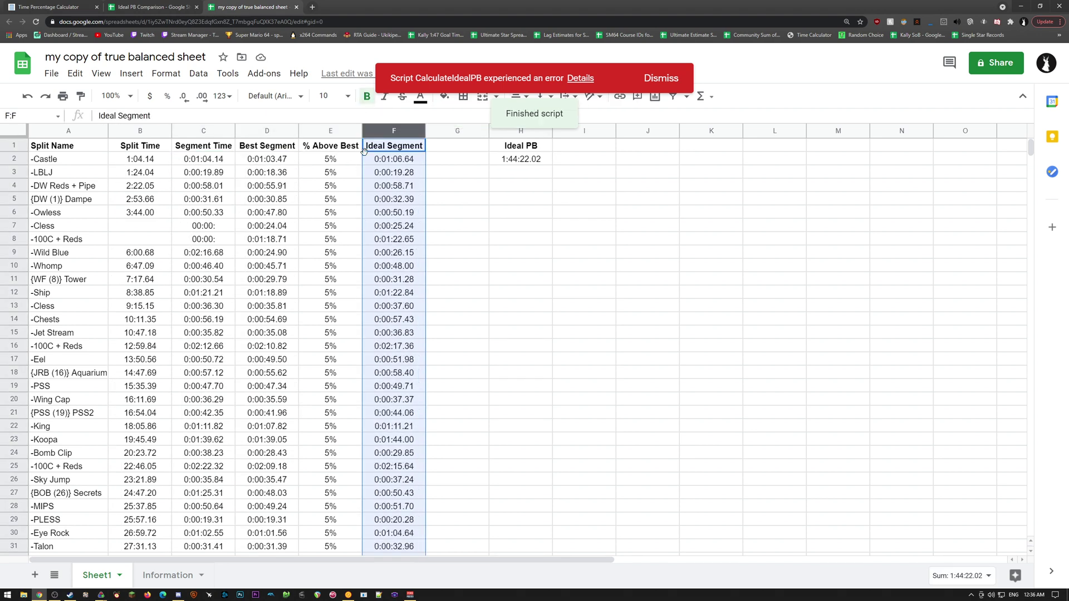
Examine the % Above Best, Best Segment and Ideal PB cells and look through the calculated rows for all splits.
{"action": "left_click", "coordinate": [332, 161]}
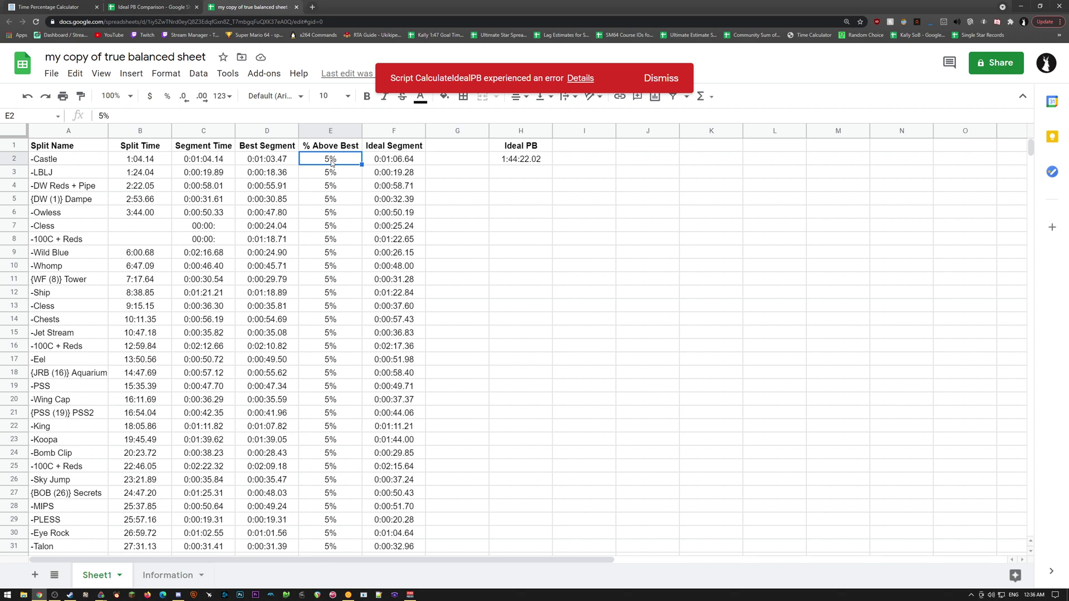
{"action": "left_click", "coordinate": [526, 162]}
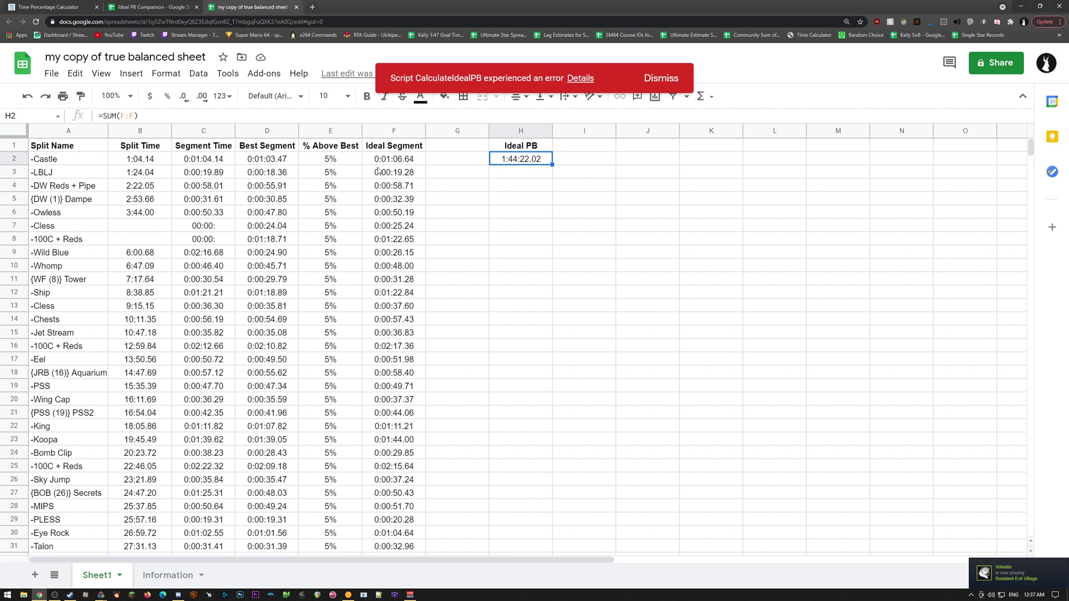
{"action": "left_click", "coordinate": [274, 176]}
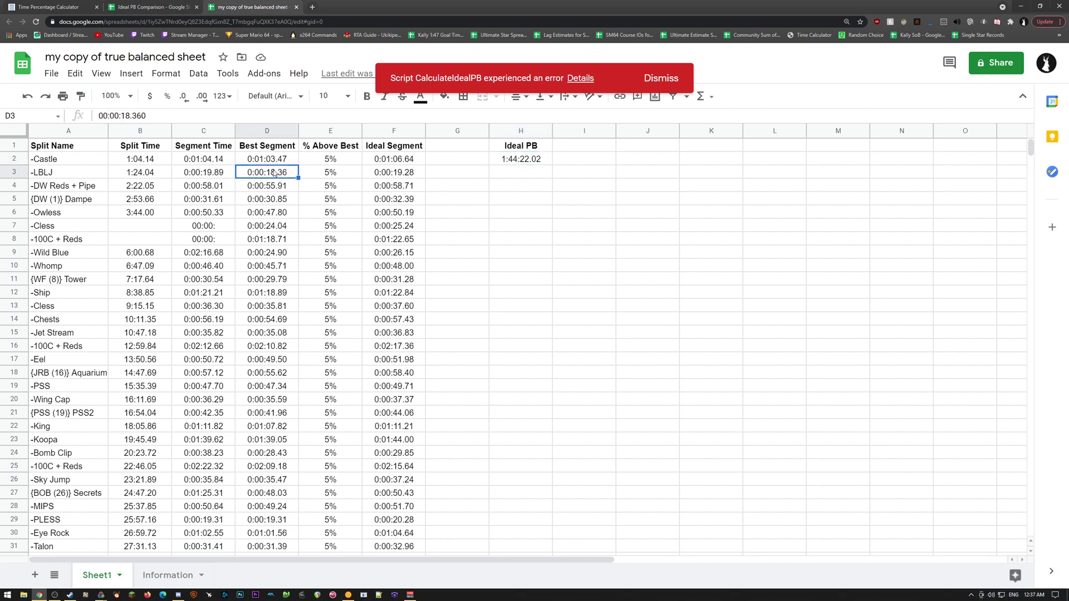
{"action": "left_click", "coordinate": [277, 162]}
{"action": "left_click", "coordinate": [520, 161]}
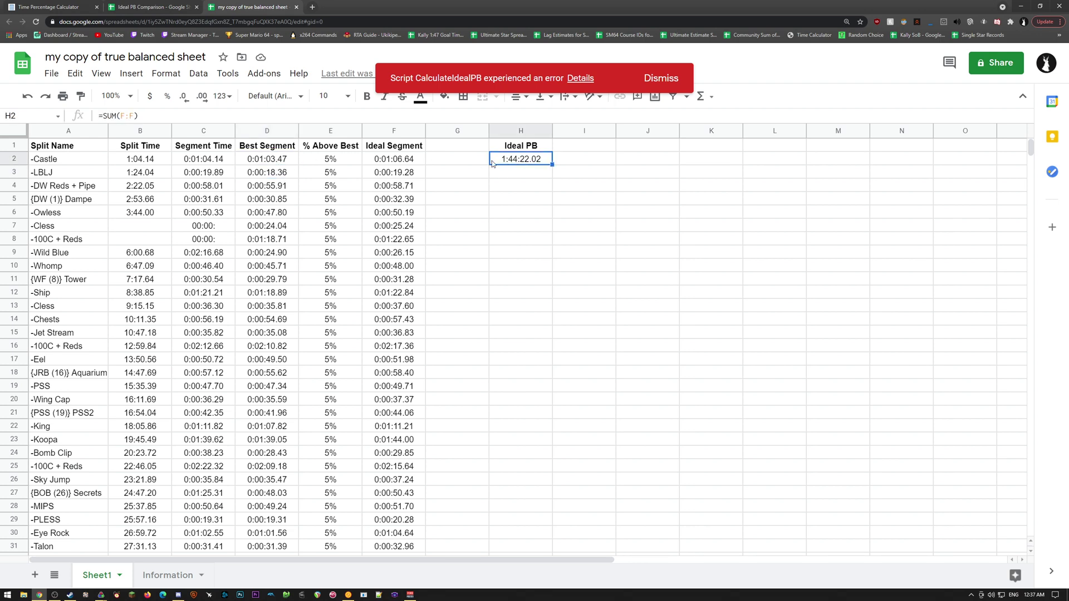
{"action": "scroll", "coordinate": [280, 217], "scroll_direction": "down", "scroll_amount": 1}
{"action": "scroll", "coordinate": [281, 222], "scroll_direction": "up", "scroll_amount": 1}
{"action": "scroll", "coordinate": [284, 241], "scroll_direction": "down", "scroll_amount": 20}
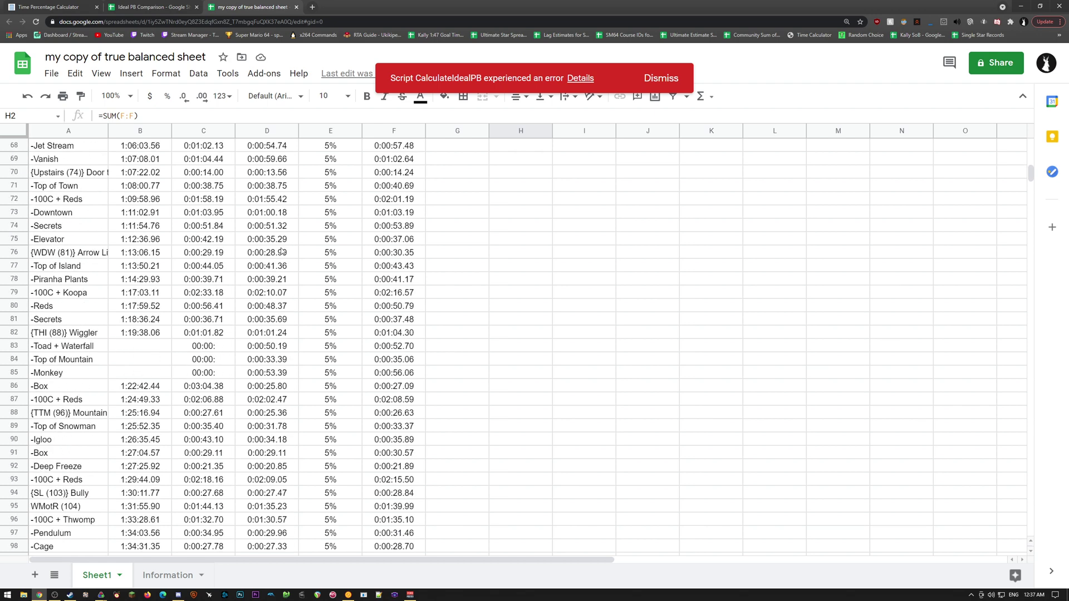
{"action": "scroll", "coordinate": [287, 270], "scroll_direction": "up", "scroll_amount": 12}
{"action": "scroll", "coordinate": [287, 271], "scroll_direction": "up", "scroll_amount": 12}
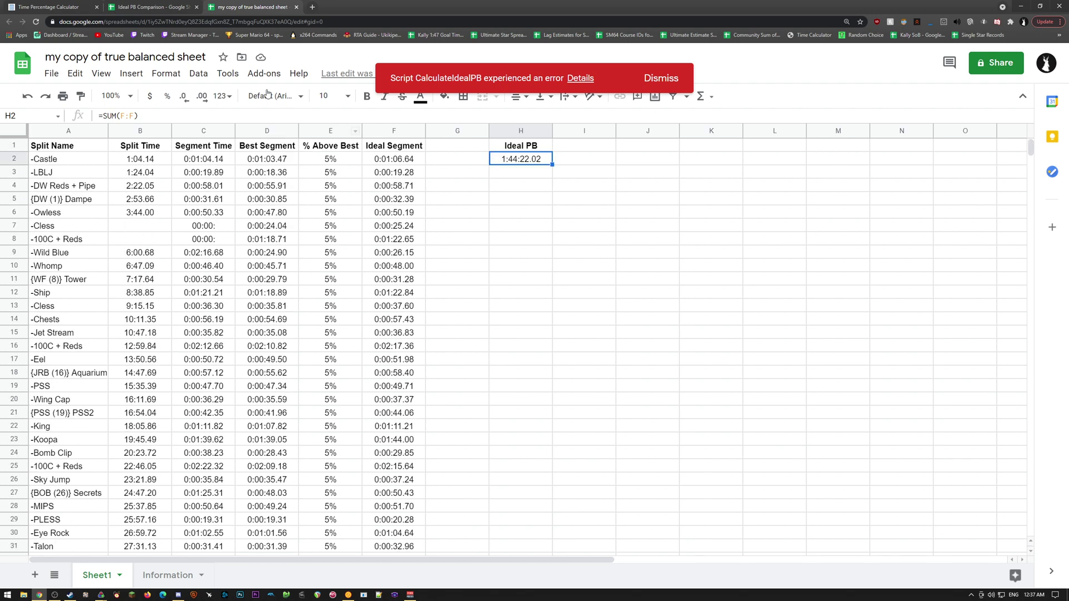
Switch to the Time Percentage Calculator and check the comparison time and sum of best segments in LiveSplit.
{"action": "left_click", "coordinate": [65, 4]}
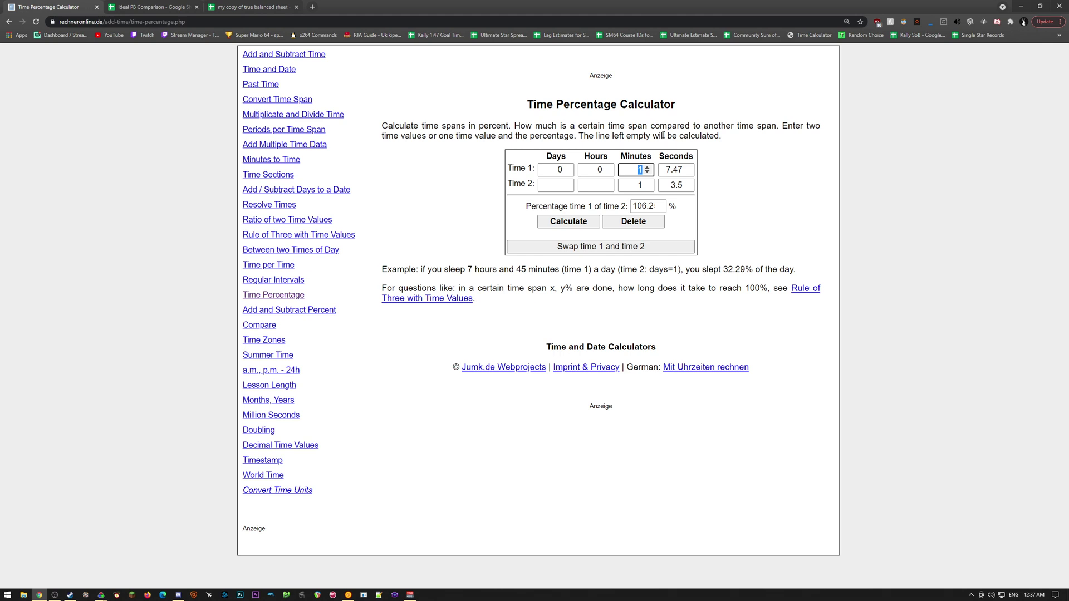
{"action": "key", "text": "alt+Tab"}
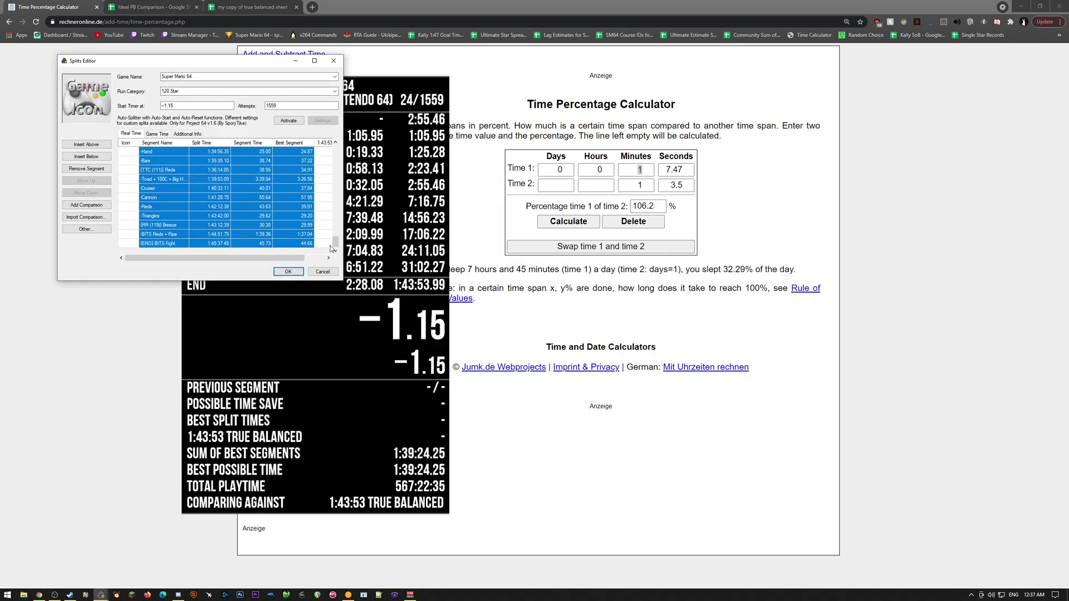
{"action": "key", "text": "alt+Tab"}
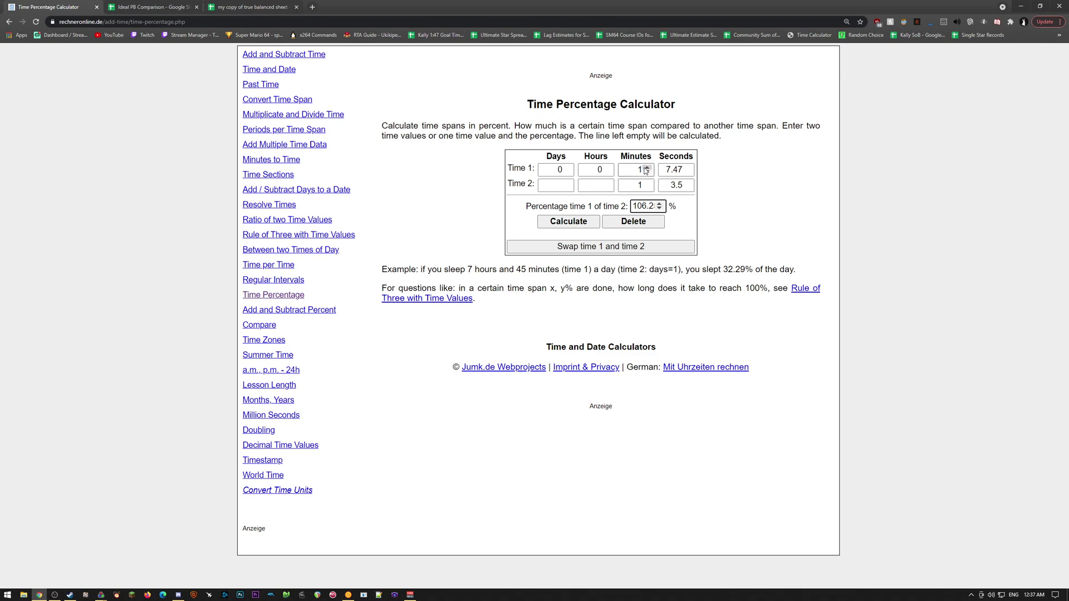
{"action": "key", "text": "alt+Tab"}
{"action": "key", "text": "alt+Tab"}
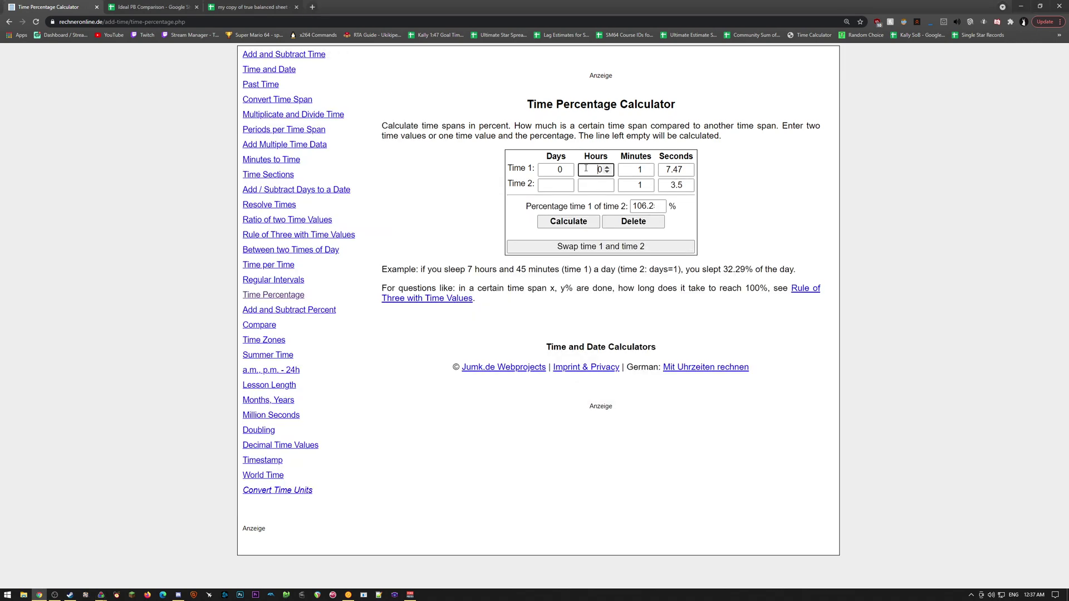
Clear the Time Percentage Calculator and set Time 1 to 1 hour, 43 minutes and 53 seconds.
{"action": "left_click", "coordinate": [627, 223]}
{"action": "left_click", "coordinate": [607, 167]}
{"action": "left_click", "coordinate": [633, 171]}
{"action": "type", "text": "43"}
{"action": "left_click", "coordinate": [665, 171]}
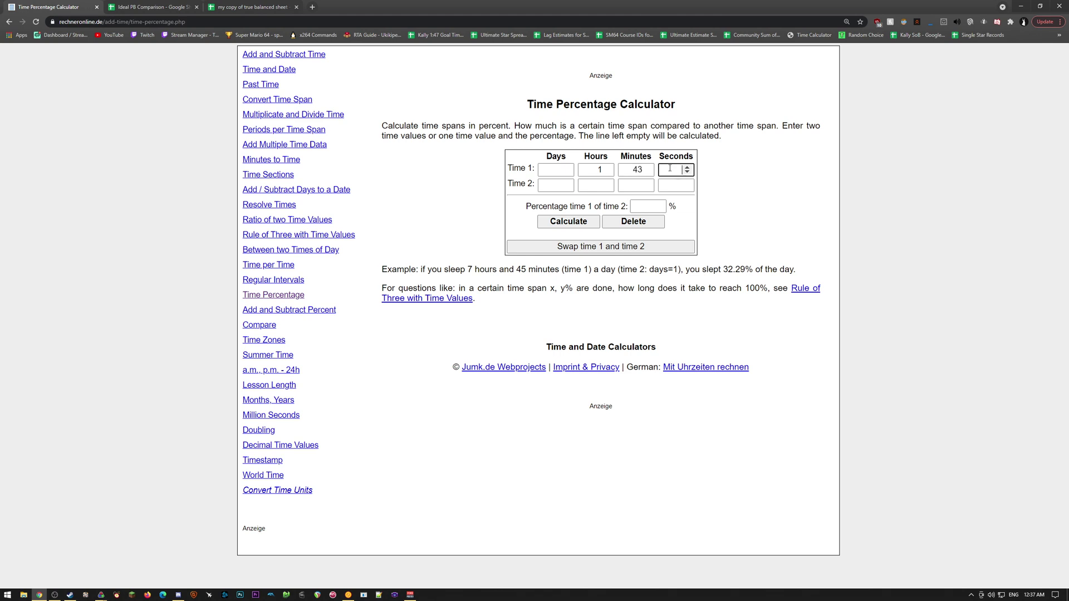
{"action": "type", "text": "53"}
Set Time 2 to 1 hour, 39 minutes and 24 seconds and calculate the percentage of Time 1 to Time 2.
{"action": "left_click", "coordinate": [601, 185]}
{"action": "type", "text": "1"}
{"action": "left_click", "coordinate": [636, 189]}
{"action": "type", "text": "39"}
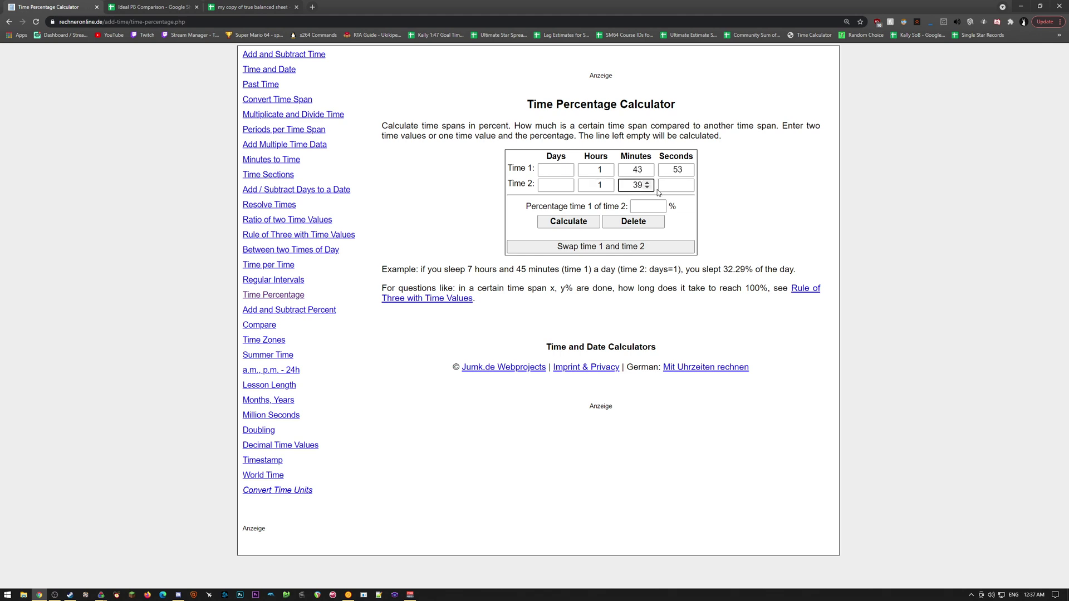
{"action": "left_click", "coordinate": [660, 192]}
{"action": "type", "text": "24"}
{"action": "left_click", "coordinate": [569, 221]}
{"action": "left_click_drag", "start_coordinate": [643, 206], "coordinate": [673, 206]}
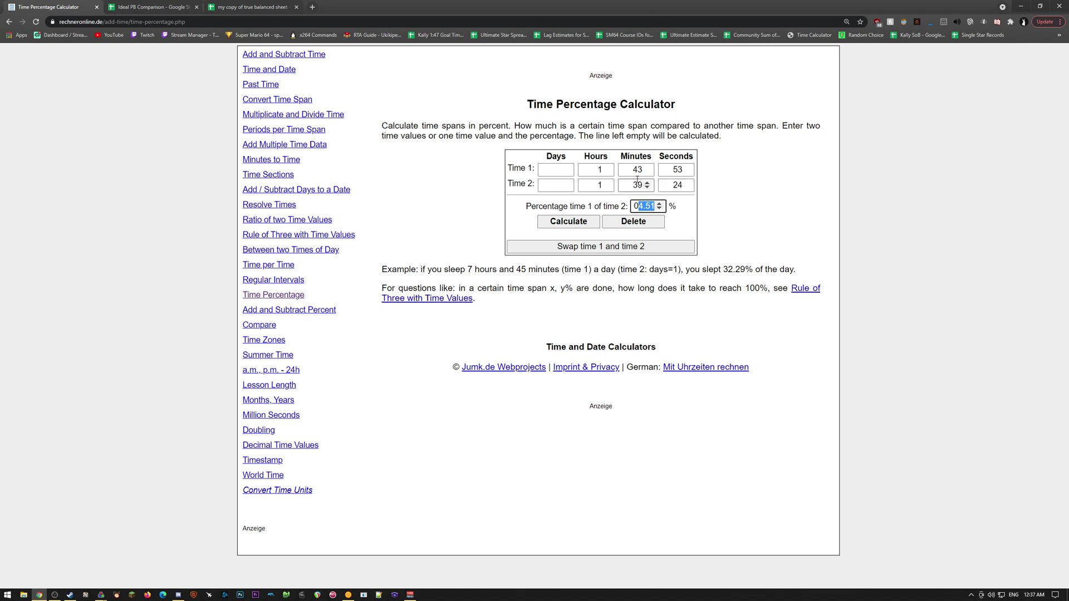
Switch to the copied true balanced sheet and set the Castle split's % Above Best to 4.51%.
{"action": "left_click", "coordinate": [183, 7]}
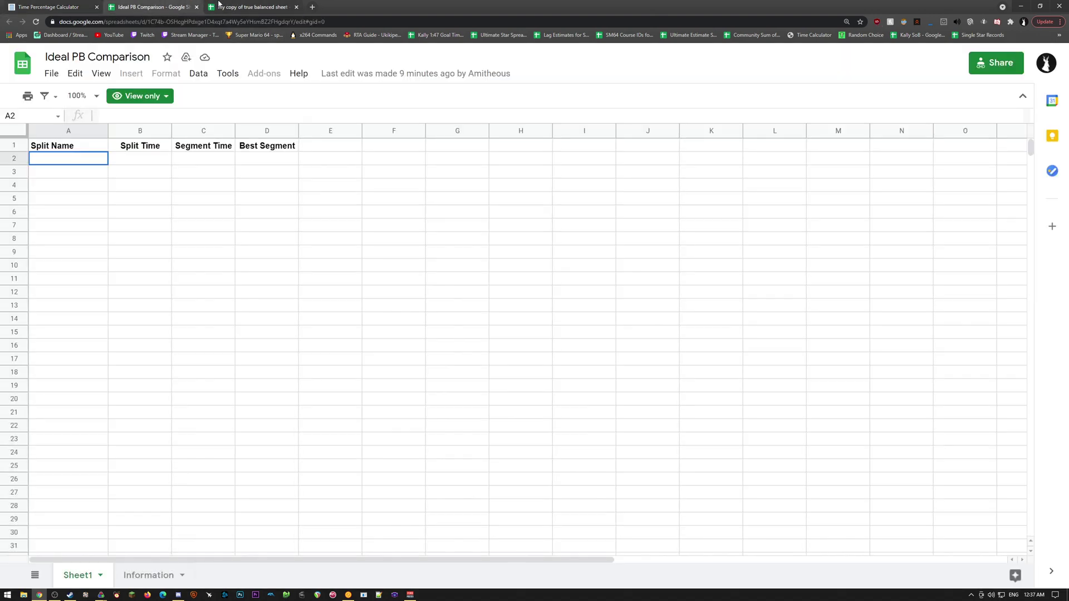
{"action": "left_click", "coordinate": [252, 7]}
{"action": "left_click", "coordinate": [330, 159]}
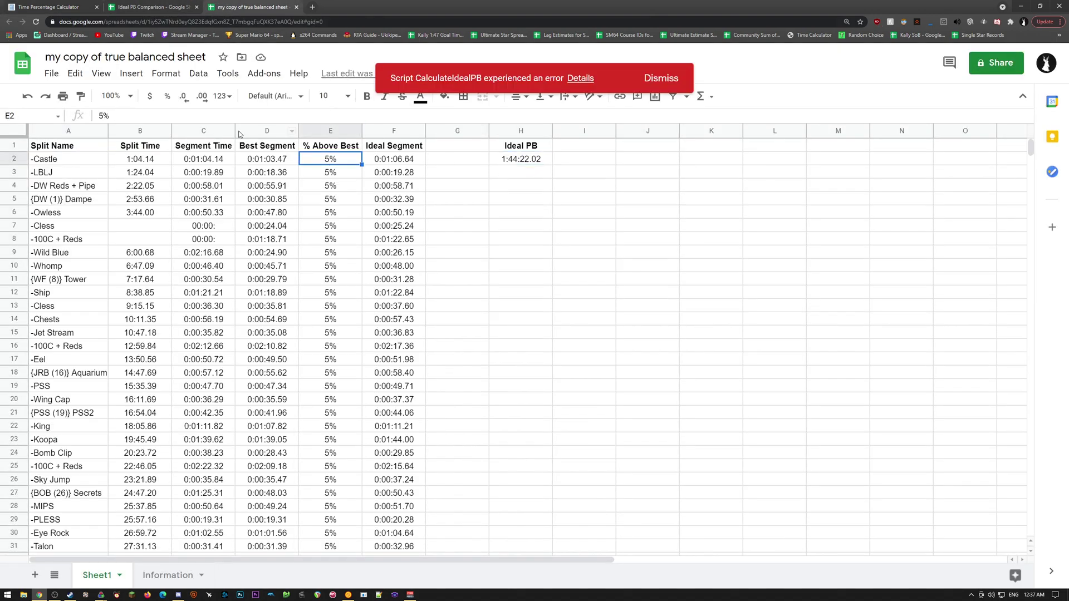
{"action": "double_click", "coordinate": [330, 160]}
{"action": "double_click", "coordinate": [100, 115]}
{"action": "type", "text": "4.51"}
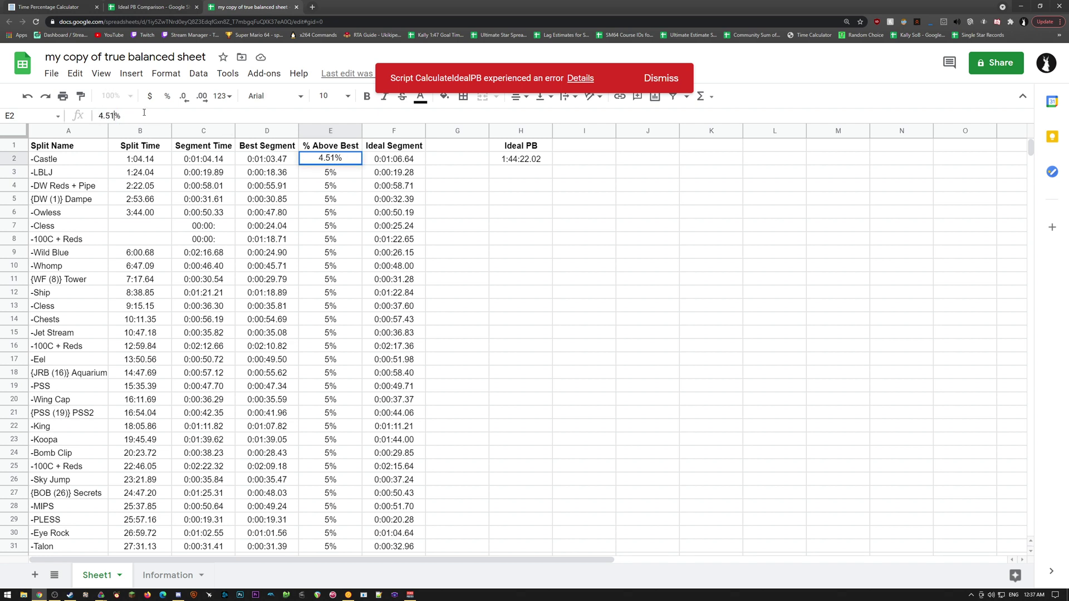
{"action": "key", "text": "Return"}
Fill the Castle split's 4.51% down the % Above Best column through the BITS Fight row.
{"action": "left_click", "coordinate": [334, 161]}
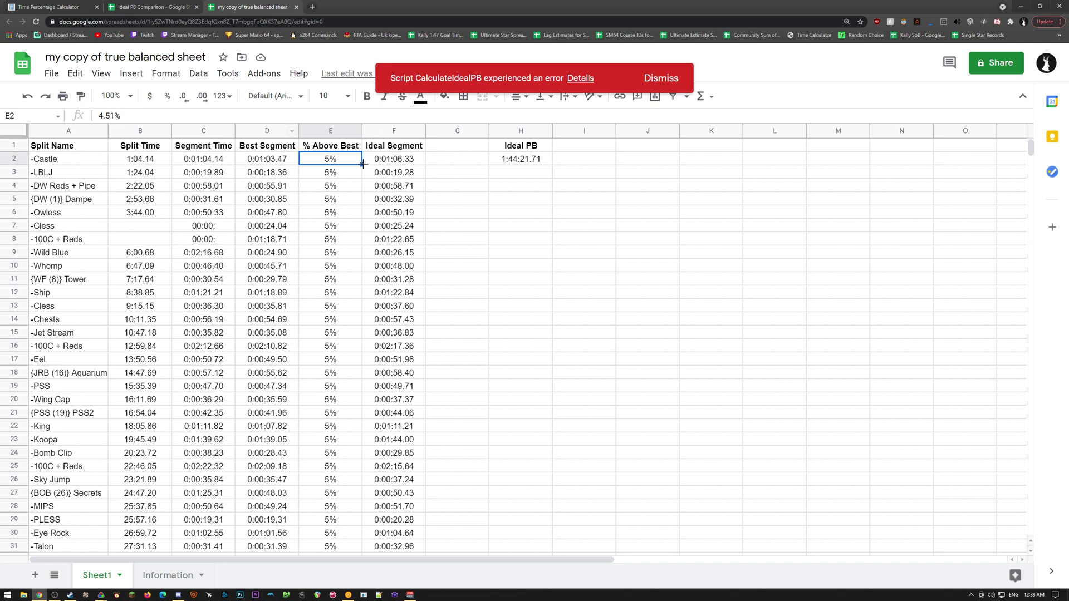
{"action": "left_click_drag", "start_coordinate": [362, 164], "coordinate": [350, 401]}
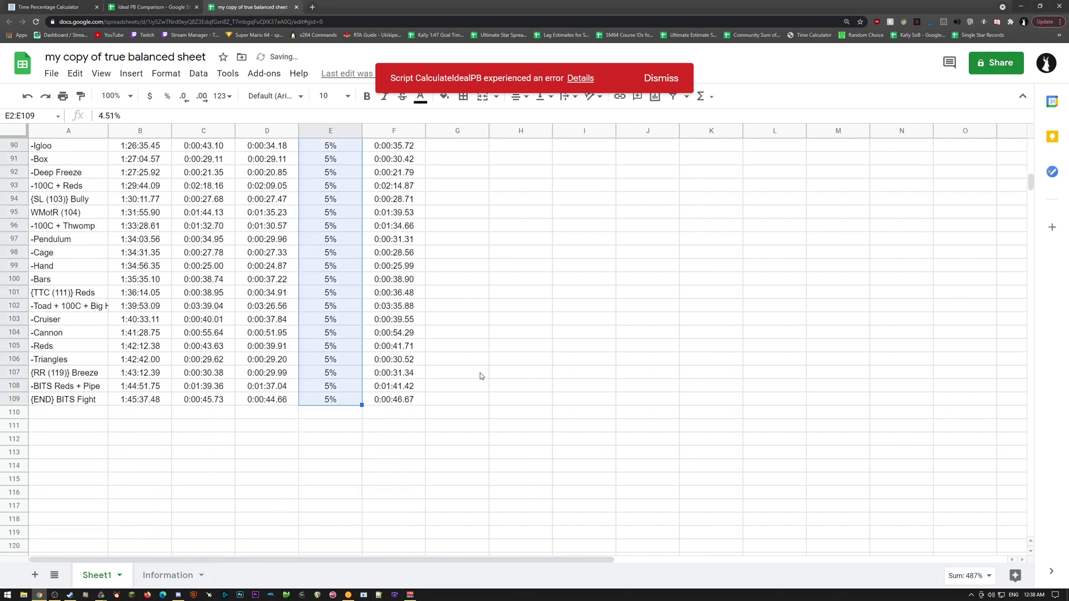
{"action": "scroll", "coordinate": [479, 373], "scroll_direction": "up", "scroll_amount": 20}
{"action": "scroll", "coordinate": [487, 381], "scroll_direction": "up", "scroll_amount": 2}
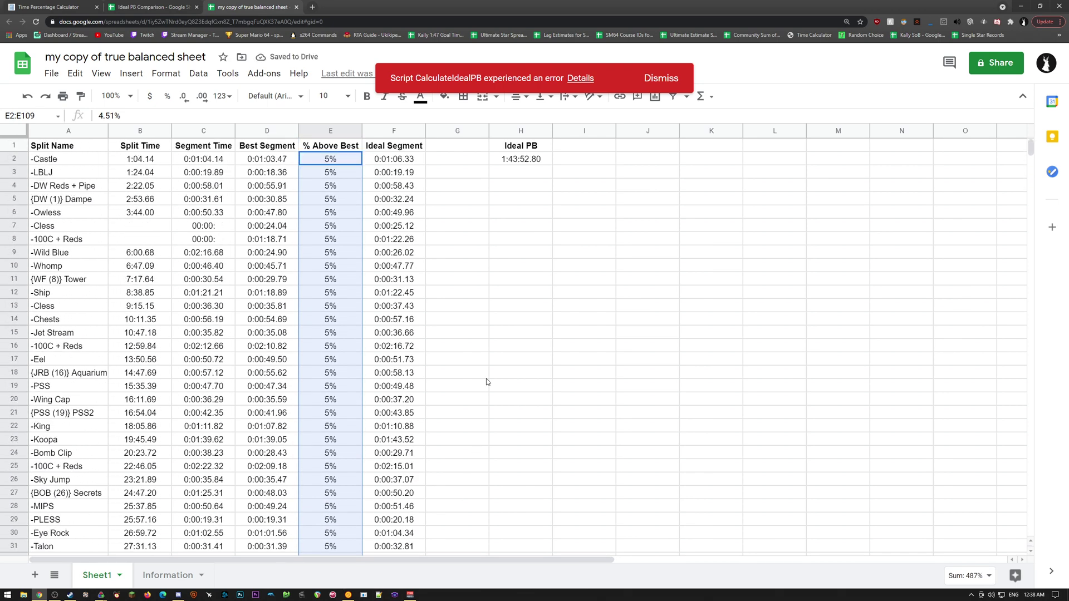
Examine the Ideal PB cell and the Ideal Segment values, comparing the Castle row's segment time, percentage and ideal segment.
{"action": "left_click", "coordinate": [462, 318]}
{"action": "left_click", "coordinate": [539, 160]}
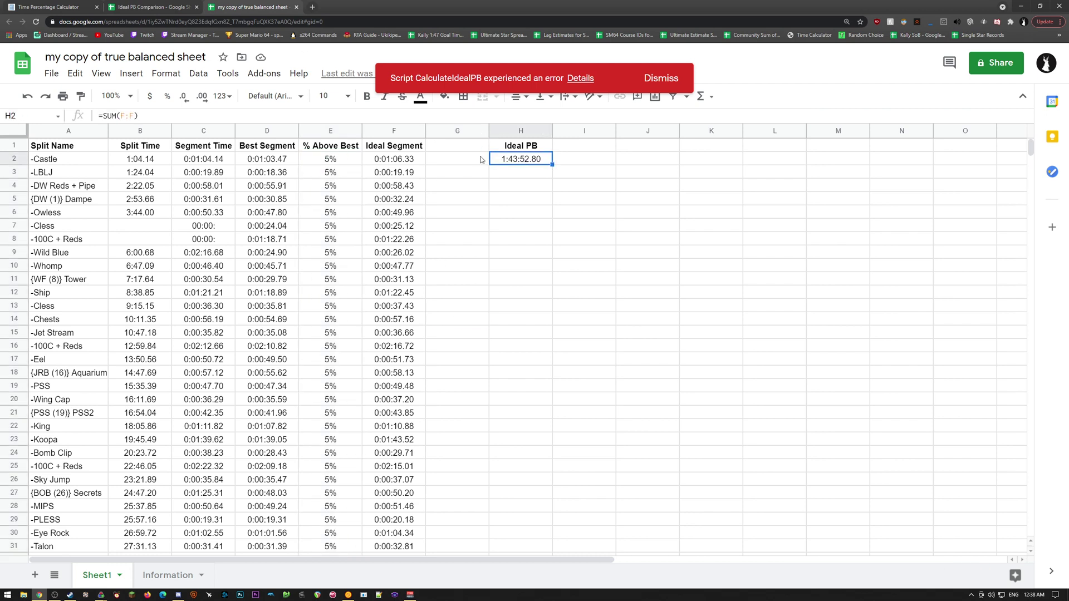
{"action": "left_click", "coordinate": [402, 161]}
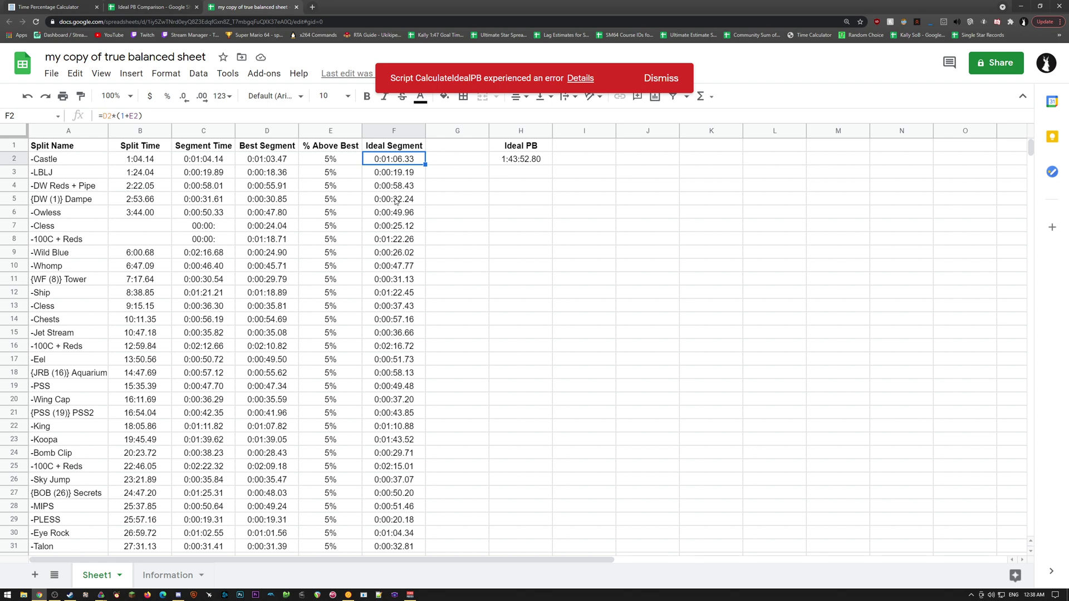
{"action": "scroll", "coordinate": [396, 206], "scroll_direction": "down", "scroll_amount": 13}
{"action": "scroll", "coordinate": [394, 267], "scroll_direction": "up", "scroll_amount": 13}
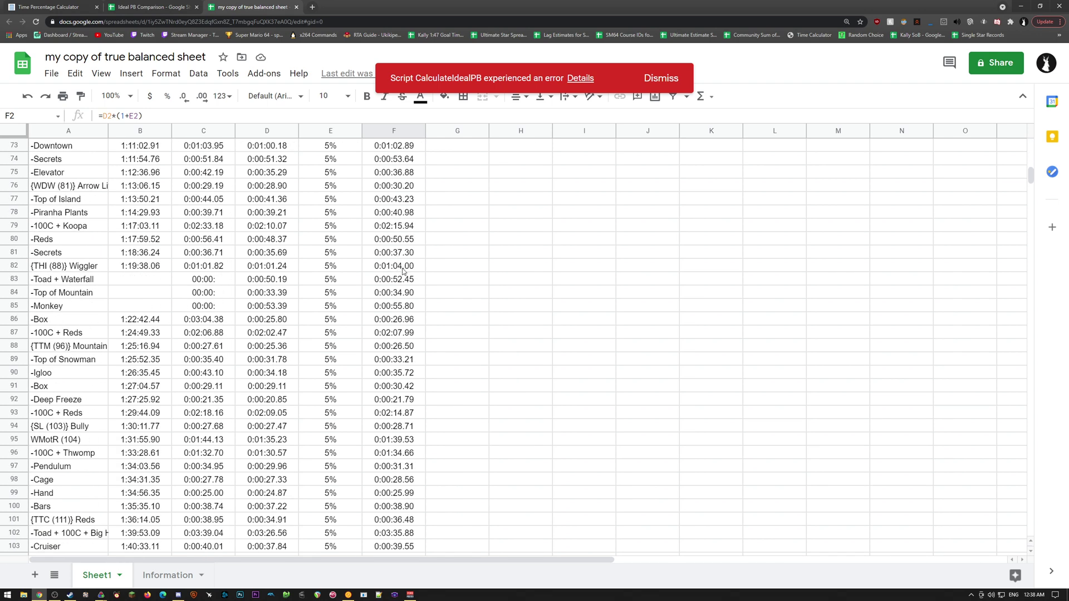
{"action": "left_click", "coordinate": [329, 161]}
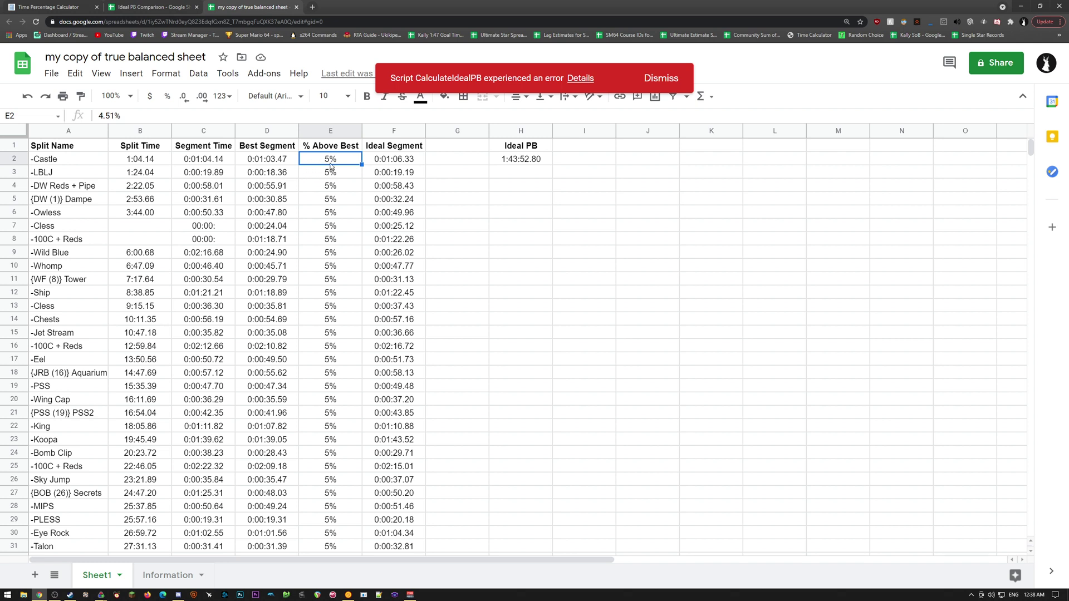
{"action": "left_click", "coordinate": [215, 161]}
{"action": "left_click", "coordinate": [325, 163]}
{"action": "left_click", "coordinate": [396, 162]}
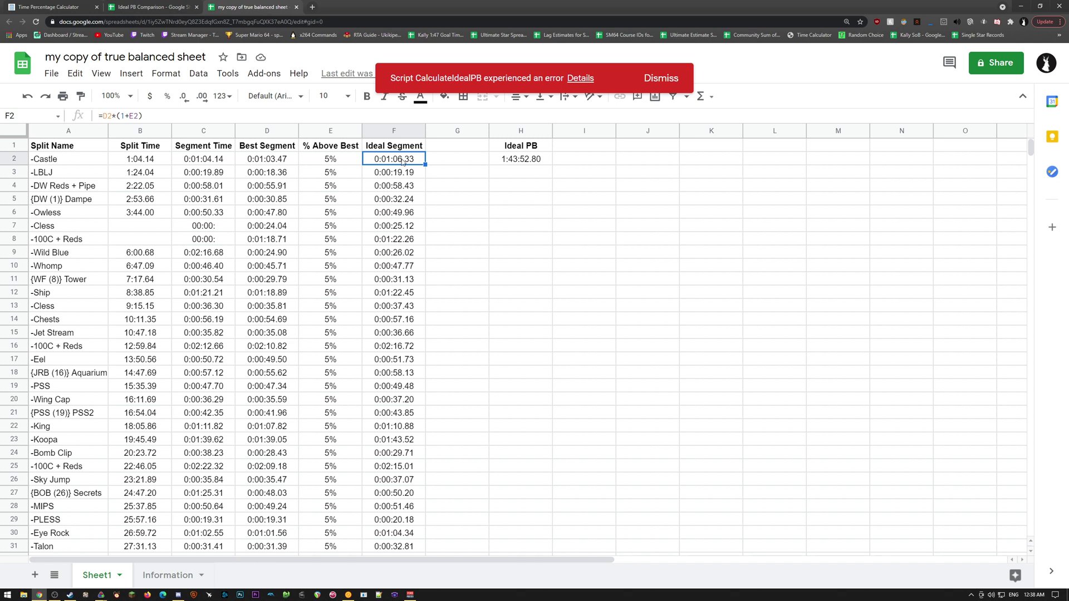
Set the Castle split's % Above Best to 2%.
{"action": "left_click", "coordinate": [326, 163]}
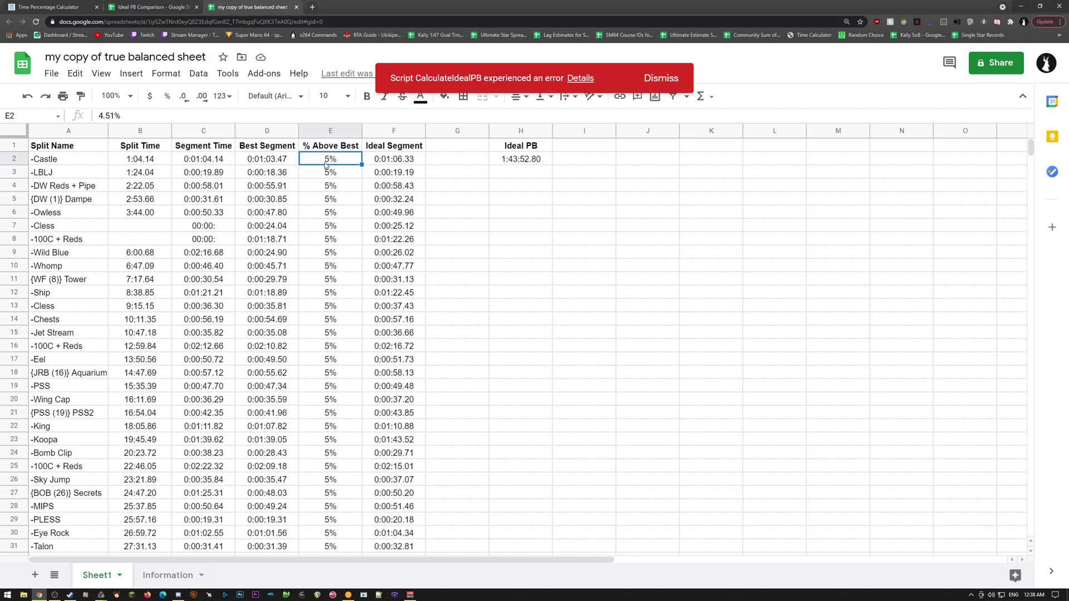
{"action": "double_click", "coordinate": [334, 161]}
{"action": "double_click", "coordinate": [330, 158]}
{"action": "type", "text": "2"}
{"action": "key", "text": "Return"}
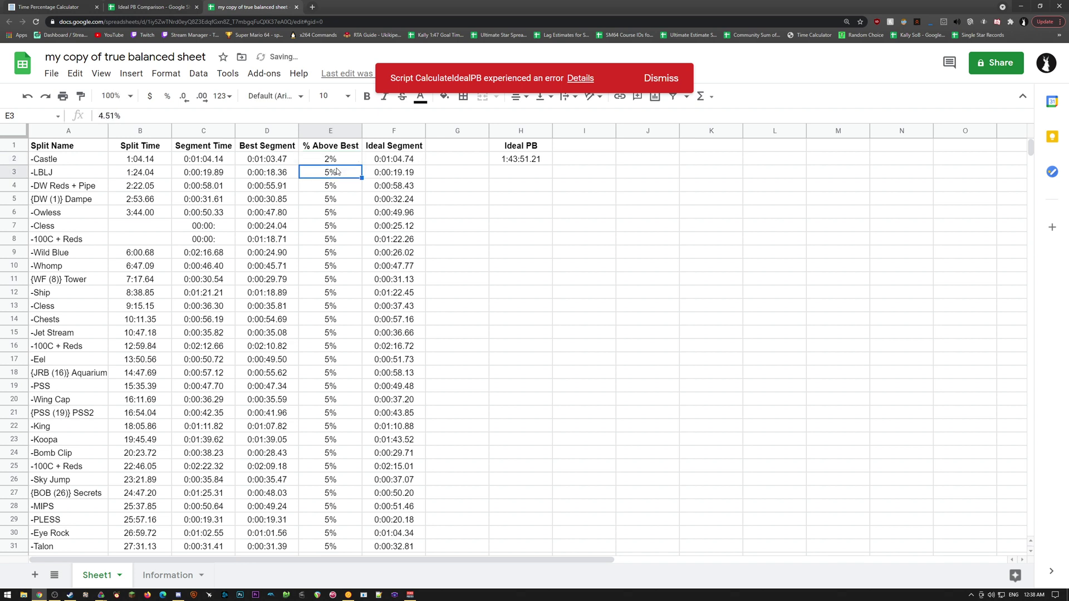
Lower the Castle split's % Above Best to 1%.
{"action": "left_click", "coordinate": [335, 159]}
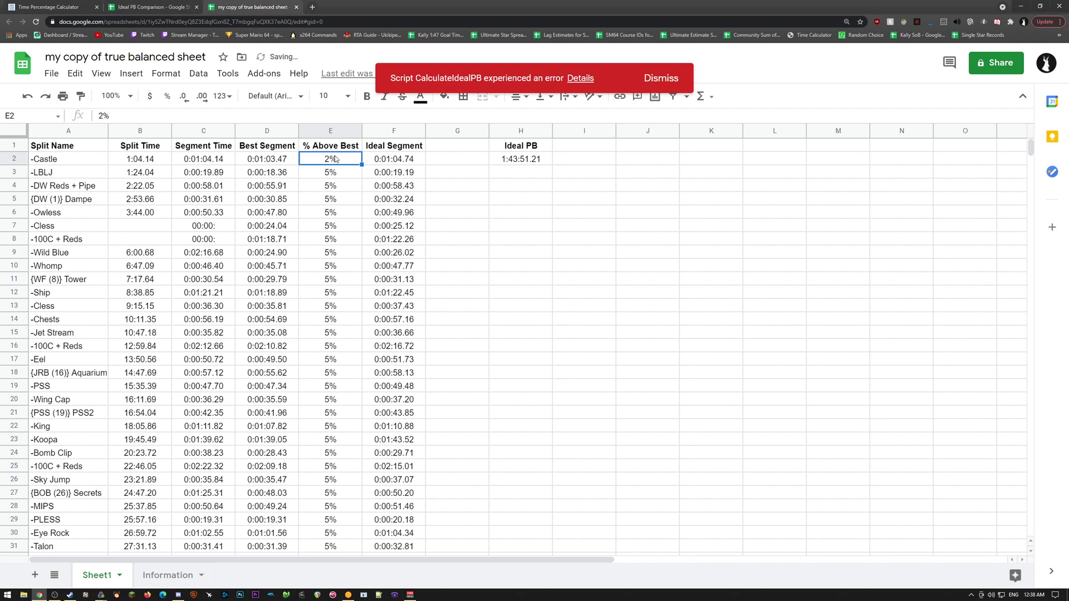
{"action": "double_click", "coordinate": [333, 161]}
{"action": "double_click", "coordinate": [333, 159]}
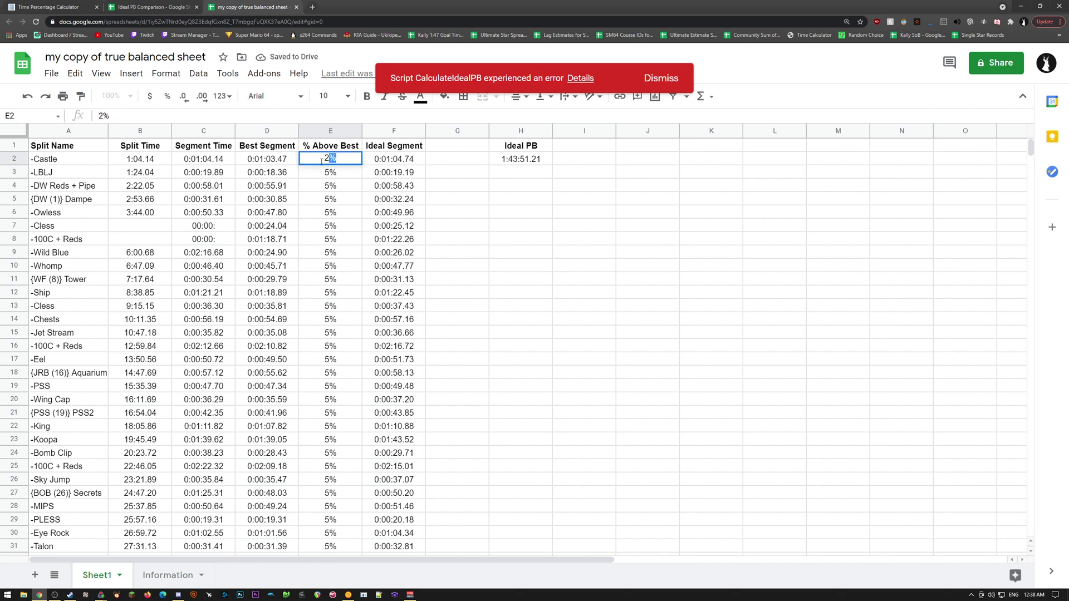
{"action": "left_click", "coordinate": [321, 161]}
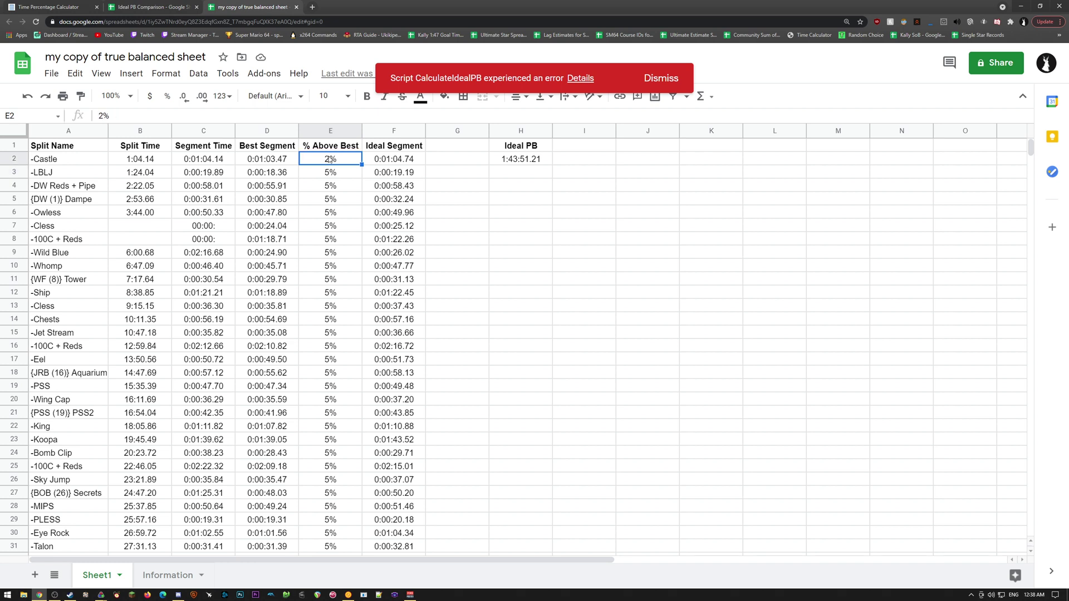
{"action": "type", "text": "1"}
{"action": "key", "text": "Return"}
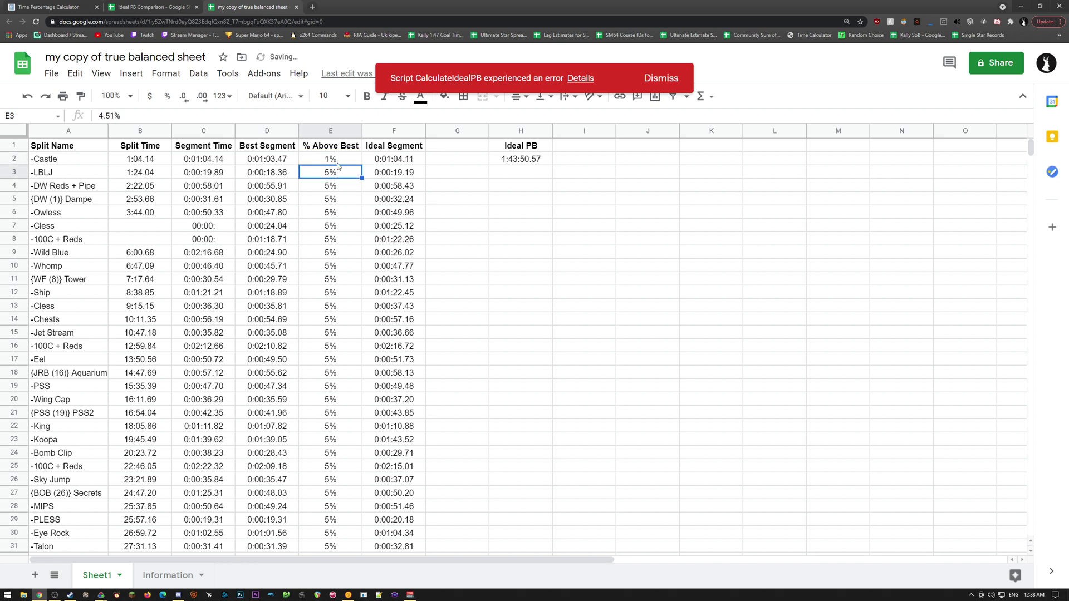
Set the Castle split's % Above Best to 0.9%.
{"action": "double_click", "coordinate": [333, 159]}
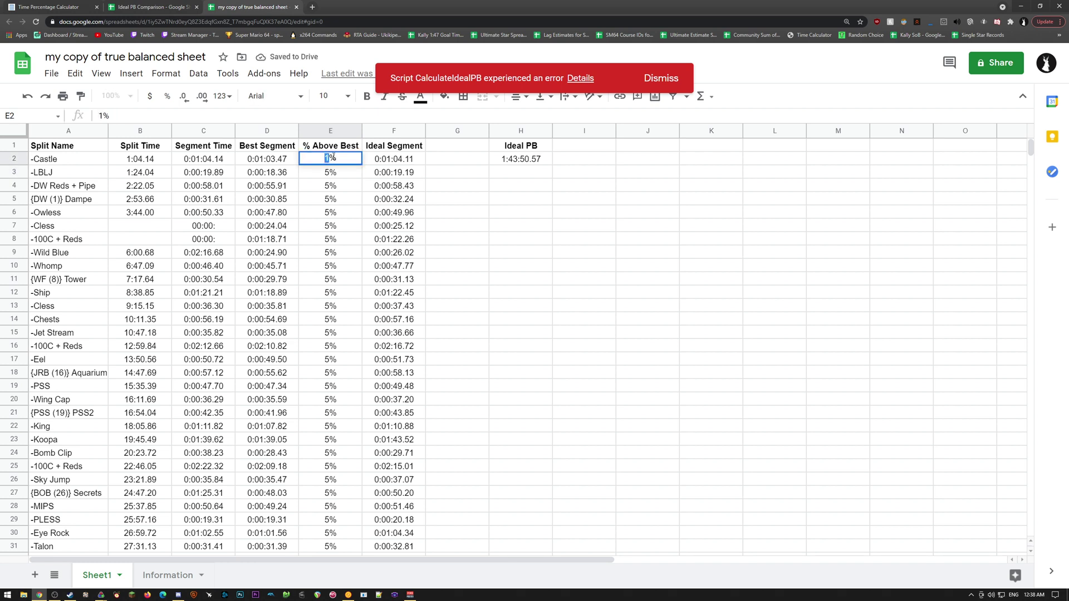
{"action": "type", "text": "1"}
{"action": "key", "text": "Return"}
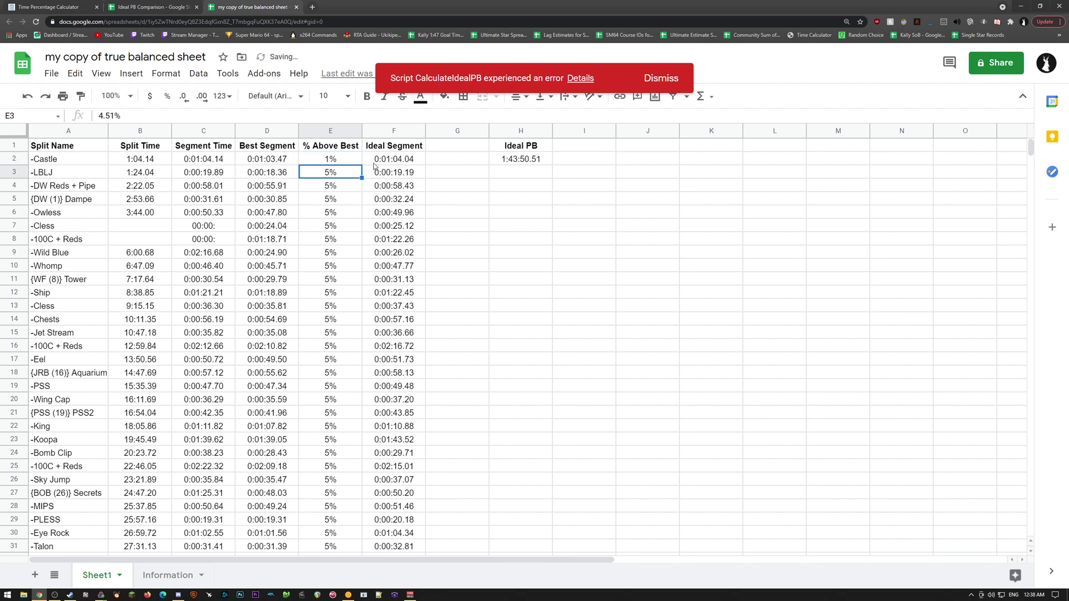
Review the Castle and LBLJ percentages and look through the % Above Best column for the other splits.
{"action": "left_click", "coordinate": [374, 163]}
{"action": "left_click", "coordinate": [343, 163]}
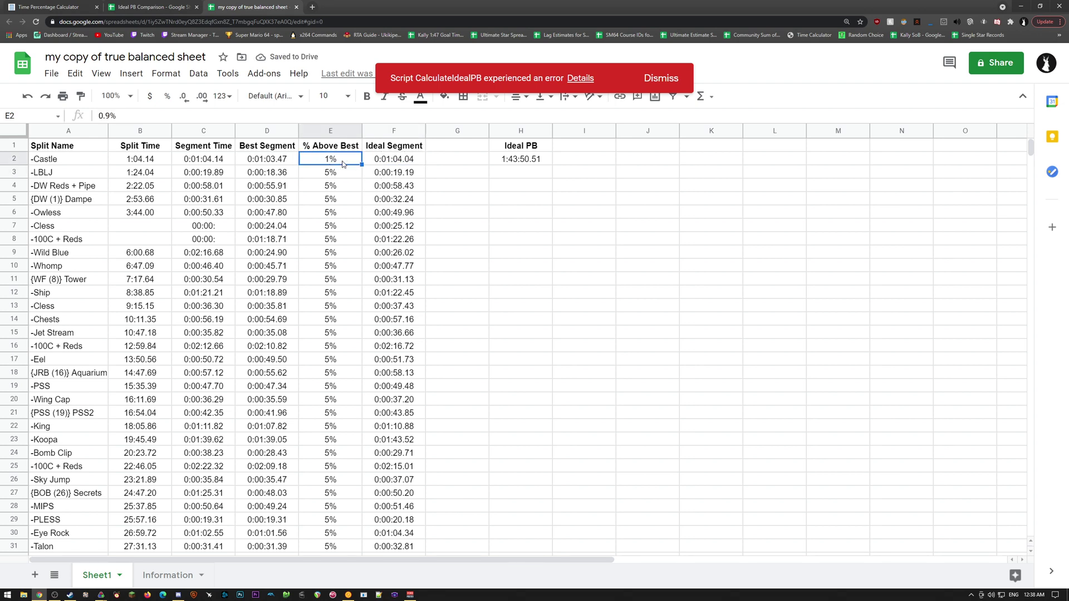
{"action": "scroll", "coordinate": [334, 178], "scroll_direction": "down", "scroll_amount": 5}
{"action": "scroll", "coordinate": [335, 178], "scroll_direction": "up", "scroll_amount": 5}
{"action": "left_click", "coordinate": [336, 175]}
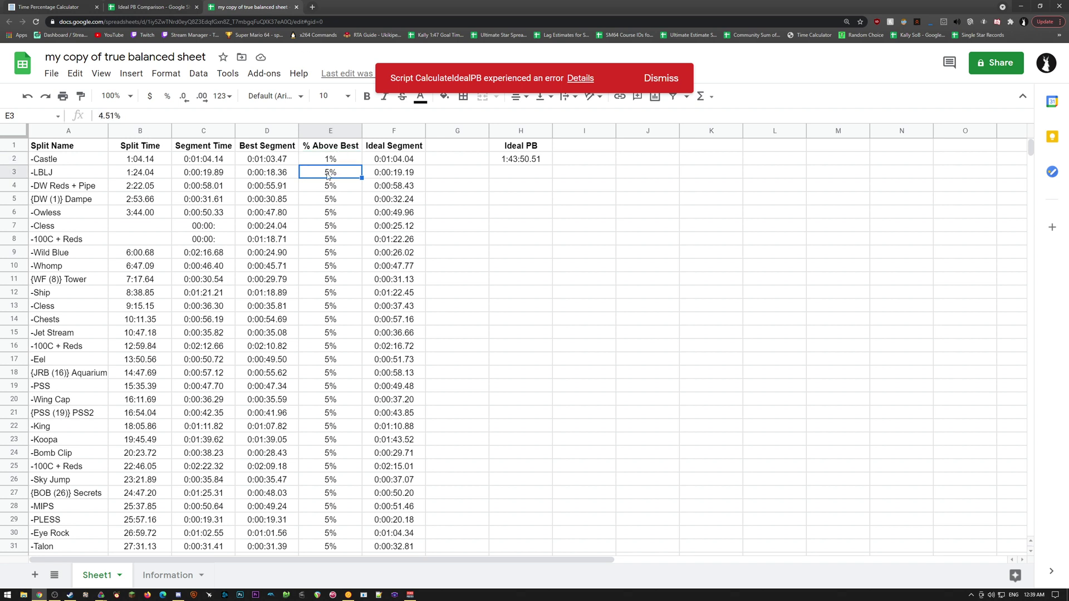
{"action": "scroll", "coordinate": [327, 177], "scroll_direction": "down", "scroll_amount": 1}
{"action": "scroll", "coordinate": [330, 176], "scroll_direction": "up", "scroll_amount": 1}
{"action": "scroll", "coordinate": [331, 195], "scroll_direction": "down", "scroll_amount": 1}
{"action": "scroll", "coordinate": [326, 217], "scroll_direction": "up", "scroll_amount": 1}
Set the Castle split's % Above Best back to 4.51%.
{"action": "left_click", "coordinate": [318, 163]}
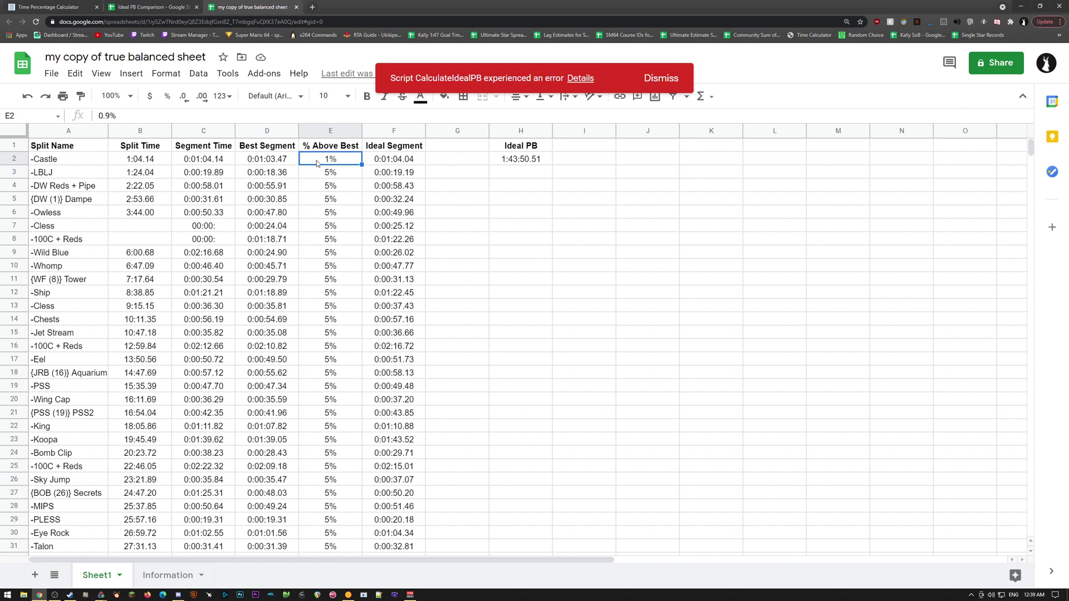
{"action": "double_click", "coordinate": [107, 115]}
{"action": "type", "text": "4.51"}
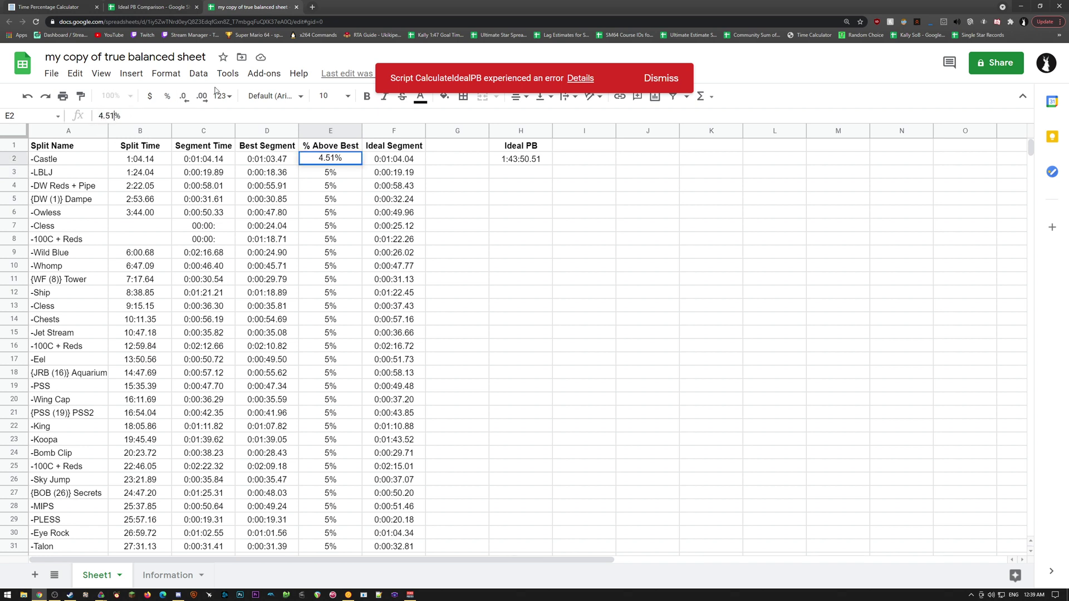
{"action": "left_click", "coordinate": [333, 162]}
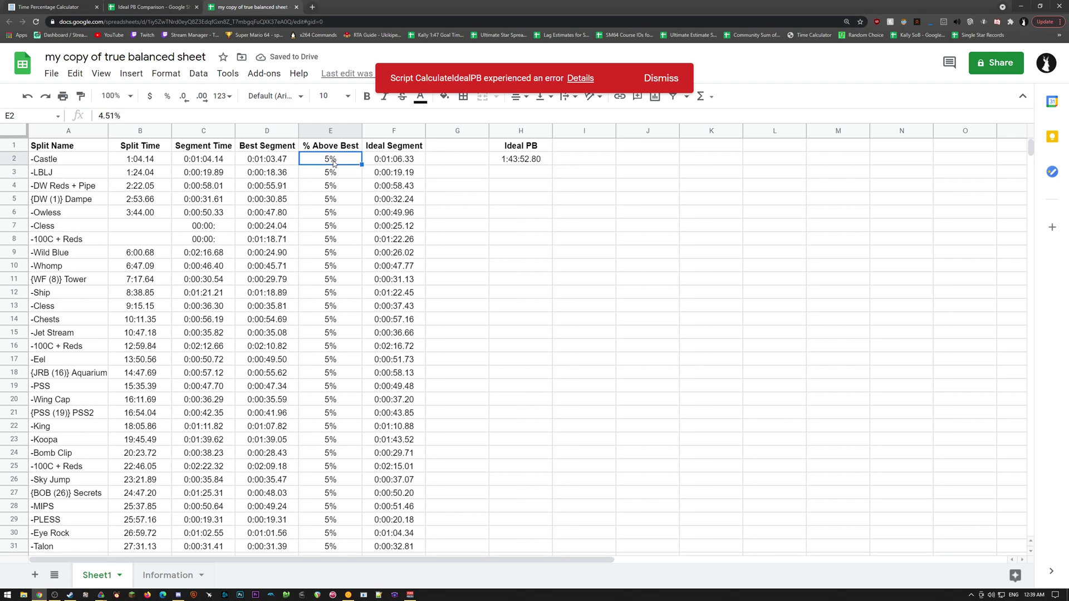
{"action": "scroll", "coordinate": [351, 218], "scroll_direction": "down", "scroll_amount": 3}
{"action": "scroll", "coordinate": [351, 211], "scroll_direction": "up", "scroll_amount": 3}
{"action": "left_click", "coordinate": [378, 163]}
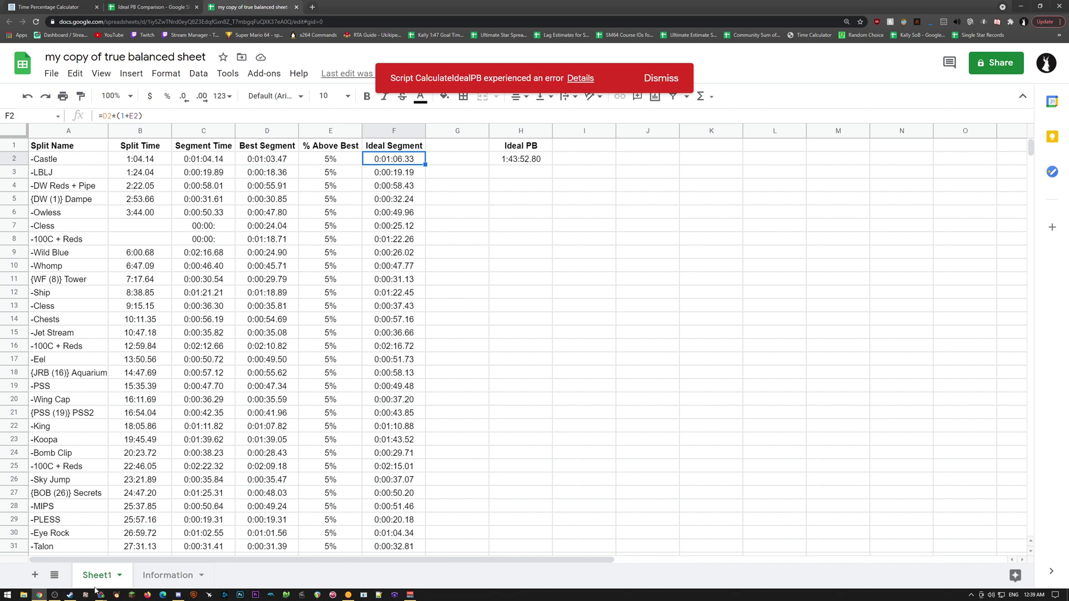
Switch to LiveSplit and close the open Splits Editor without keeping changes.
{"action": "mouse_move", "coordinate": [101, 594]}
{"action": "left_click", "coordinate": [125, 557]}
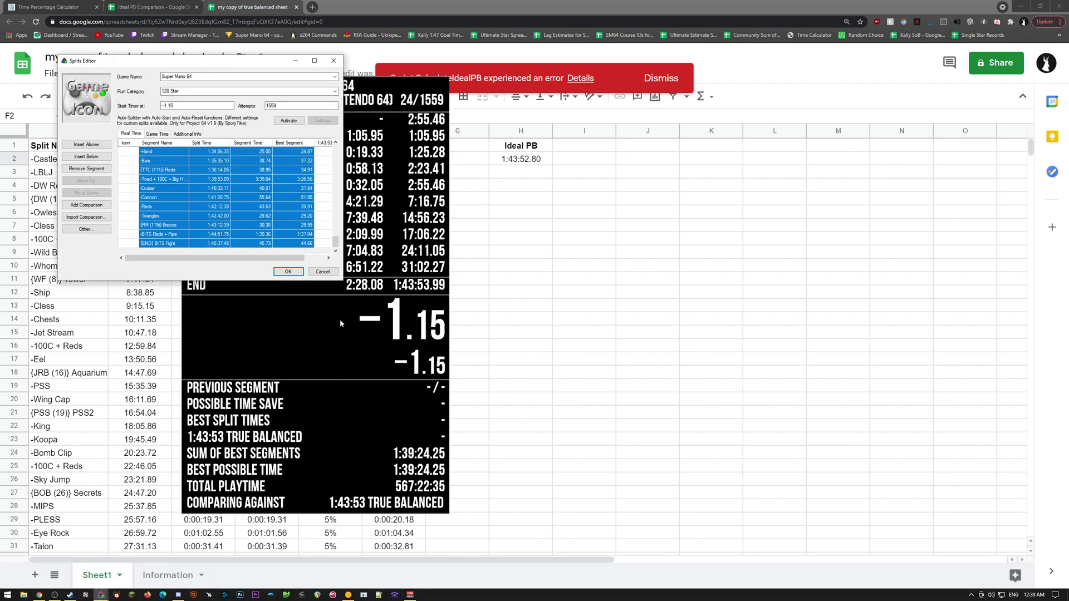
{"action": "left_click", "coordinate": [323, 273]}
Save the LiveSplit splits as a new file named "comparison example2" in the Current SM64 Splits folder.
{"action": "right_click", "coordinate": [294, 197]}
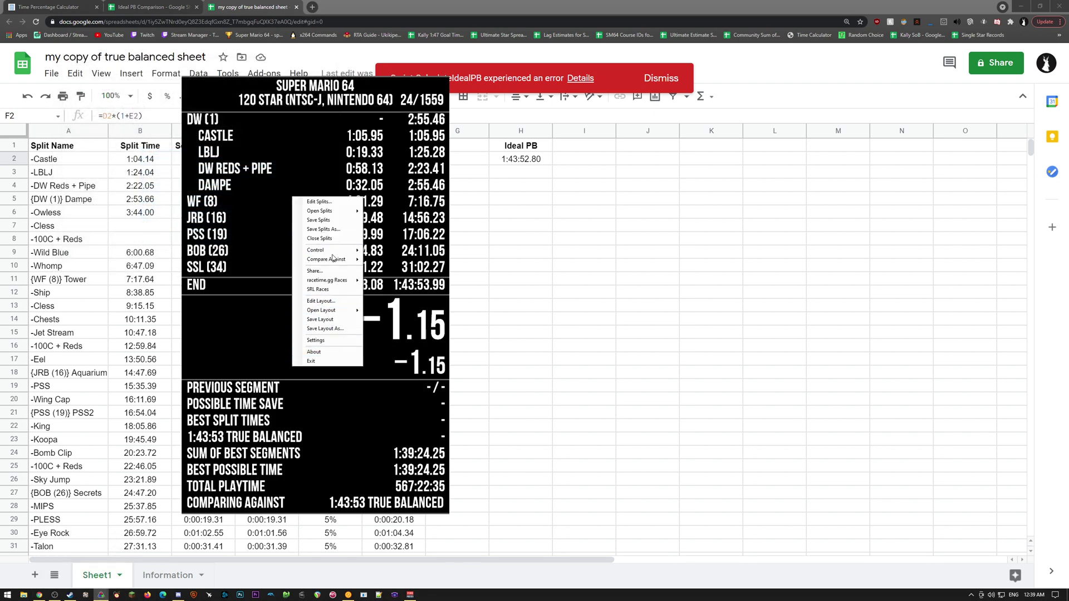
{"action": "left_click", "coordinate": [329, 229]}
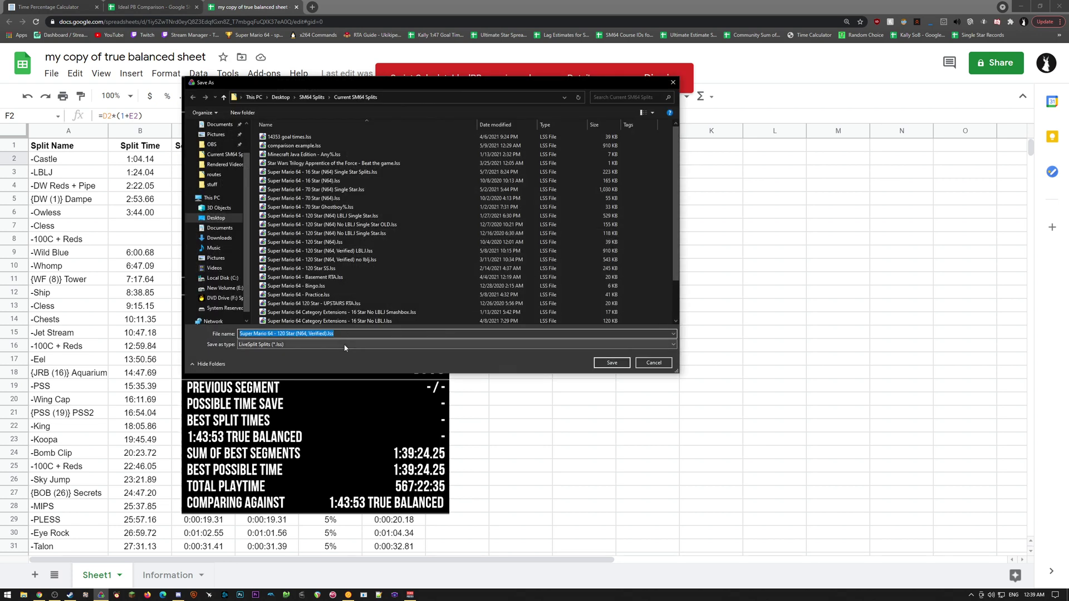
{"action": "type", "text": "comparison"}
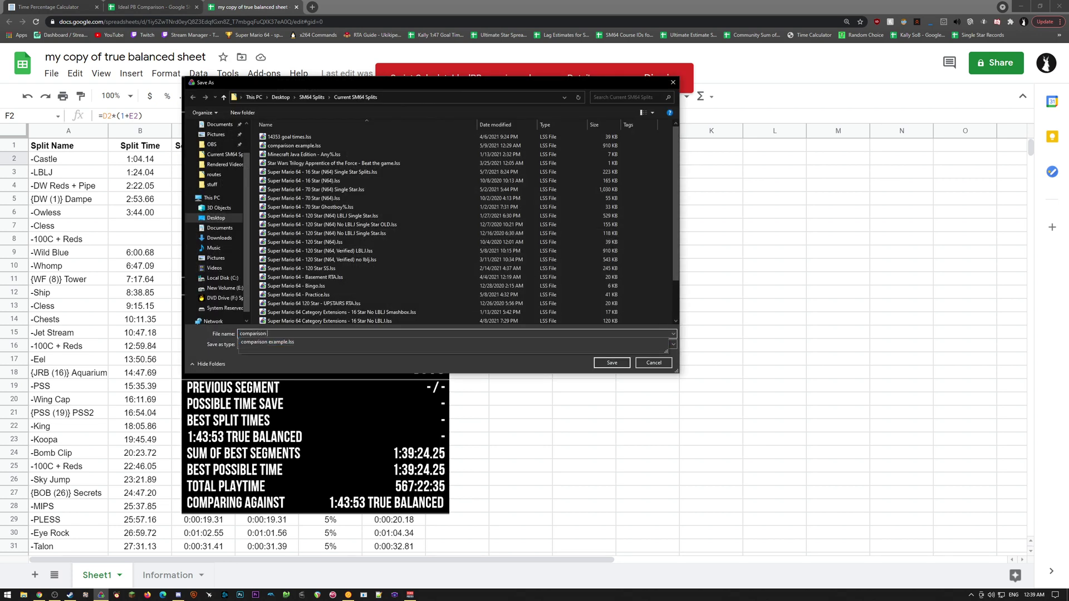
{"action": "type", "text": "2"}
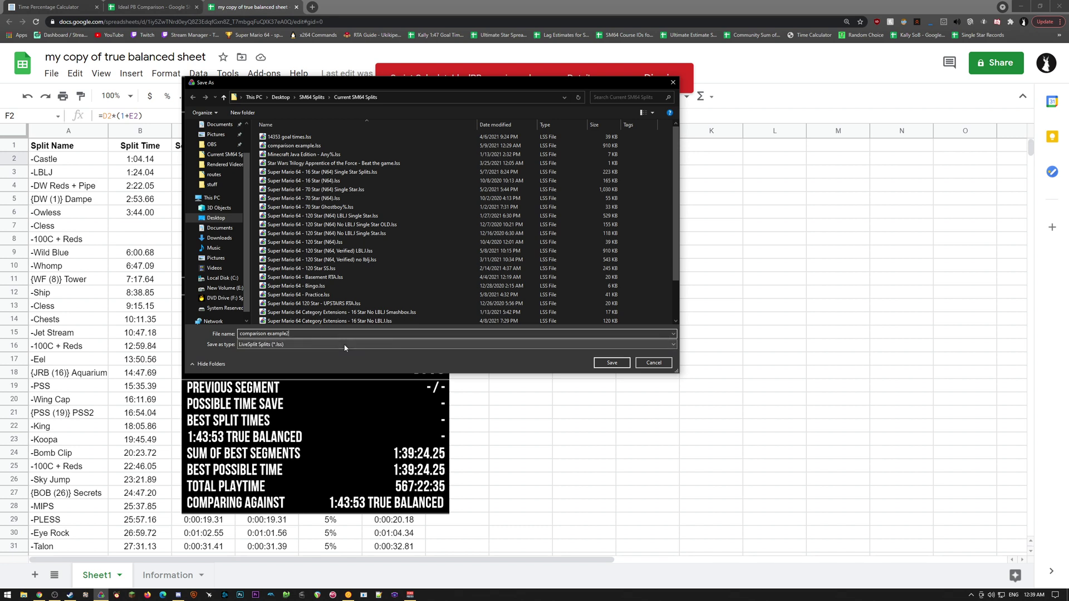
{"action": "left_click", "coordinate": [611, 363]}
Open the new splits file for editing and clear all its times.
{"action": "right_click", "coordinate": [325, 155]}
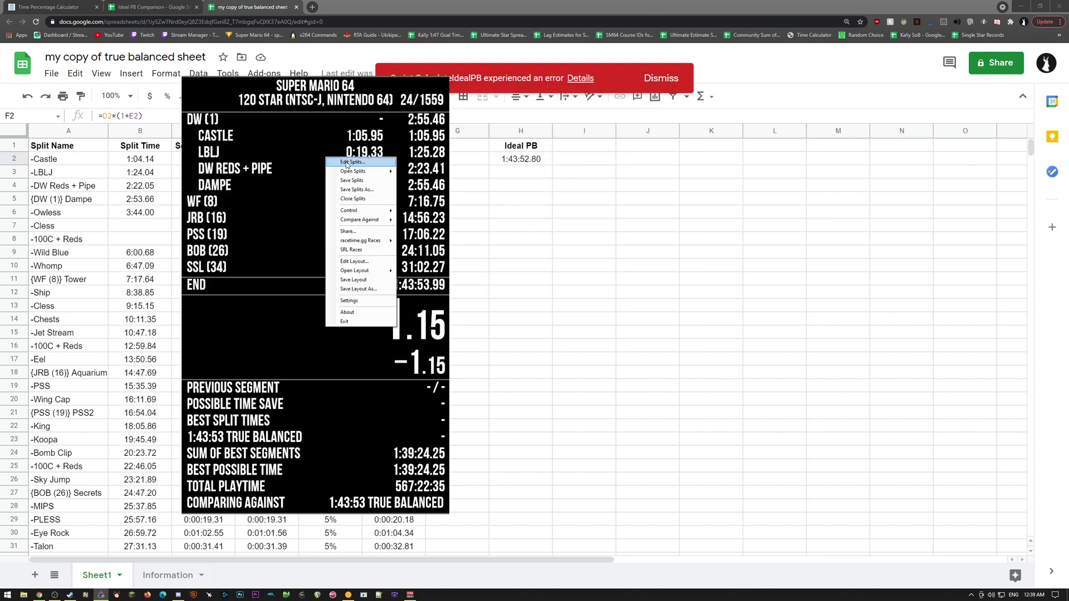
{"action": "left_click", "coordinate": [352, 167]}
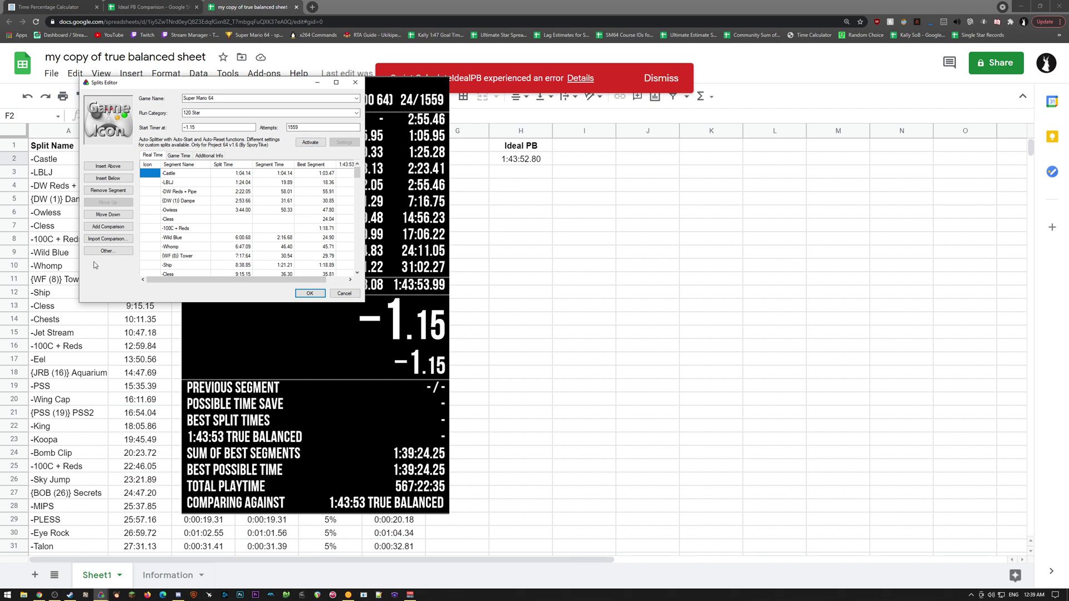
{"action": "left_click", "coordinate": [107, 251]}
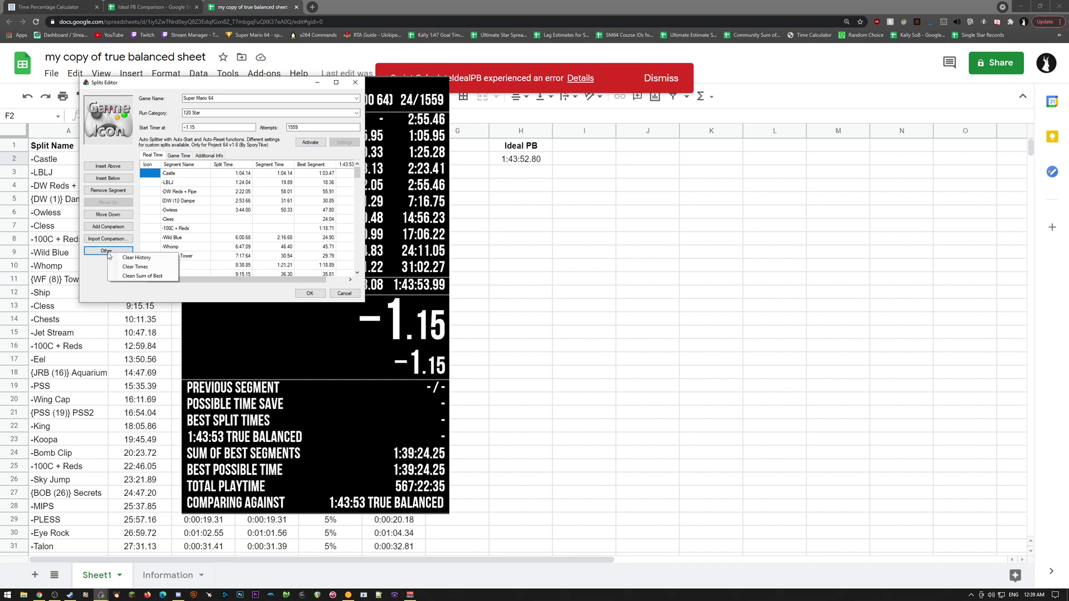
{"action": "left_click", "coordinate": [155, 266]}
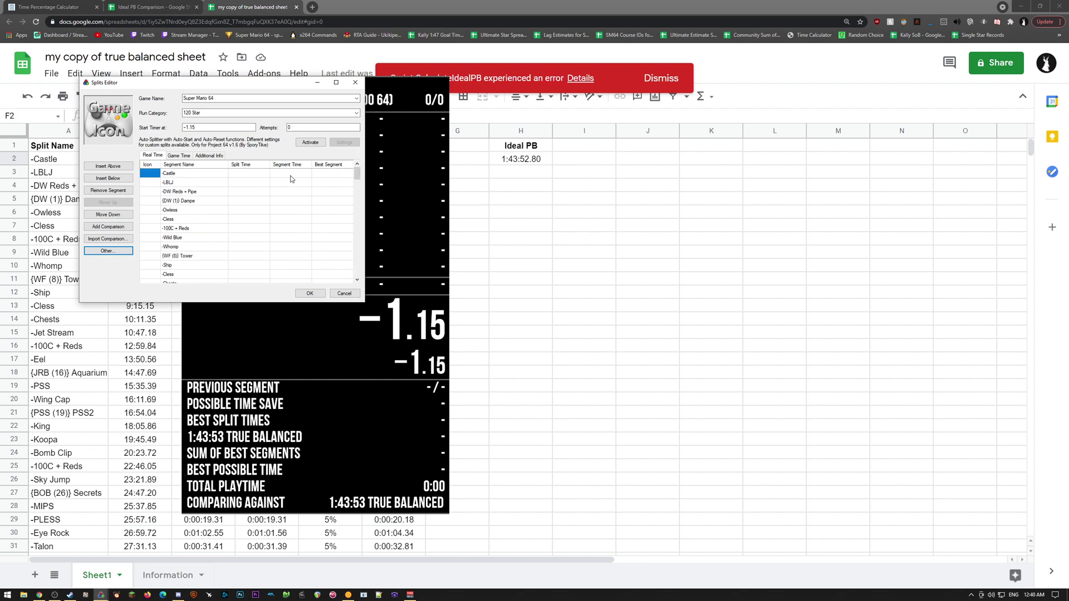
Copy the Ideal Segment times of all splits, cells F2:F109, from the sheet.
{"action": "left_click", "coordinate": [497, 228]}
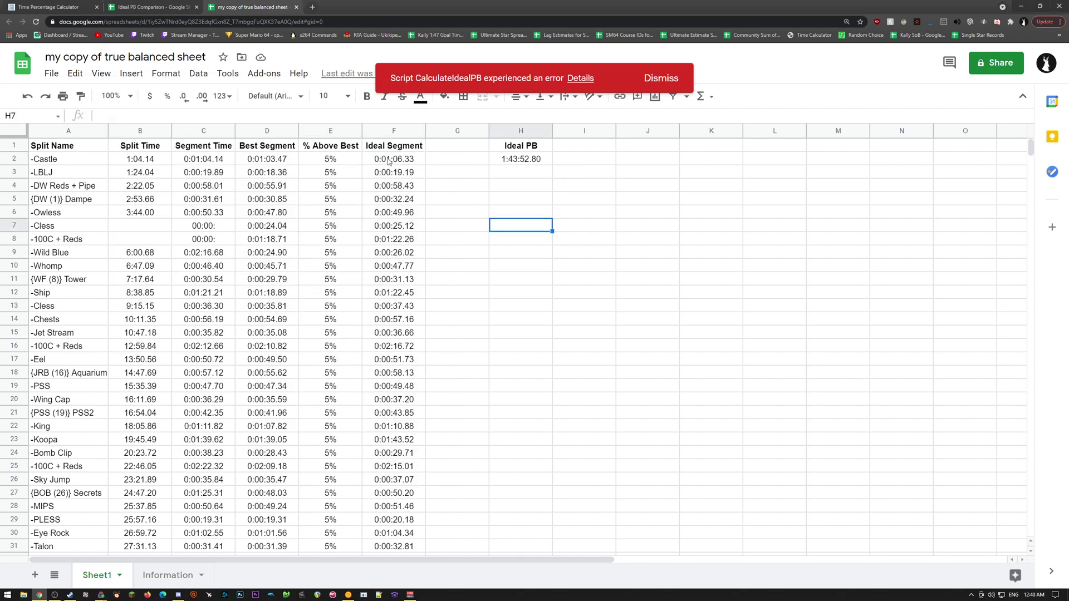
{"action": "left_click_drag", "start_coordinate": [396, 159], "coordinate": [397, 226]}
{"action": "left_click_drag", "start_coordinate": [406, 369], "coordinate": [382, 192]}
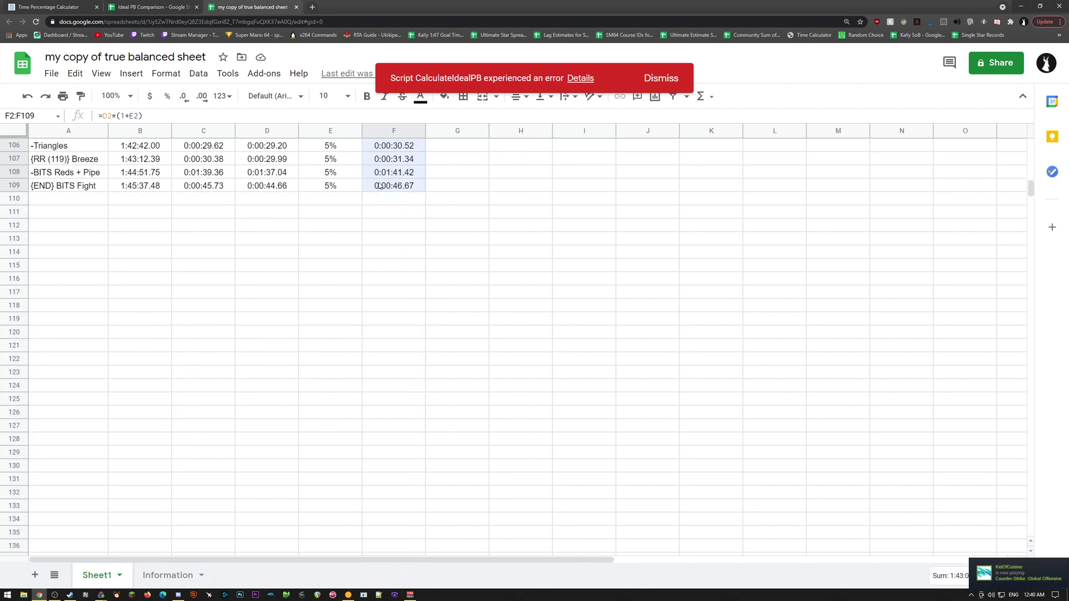
{"action": "key", "text": "ctrl+c"}
Switch to LiveSplit's Splits Editor and paste the copied times into Segment Time, starting at the Castle split.
{"action": "key", "text": "alt+Tab"}
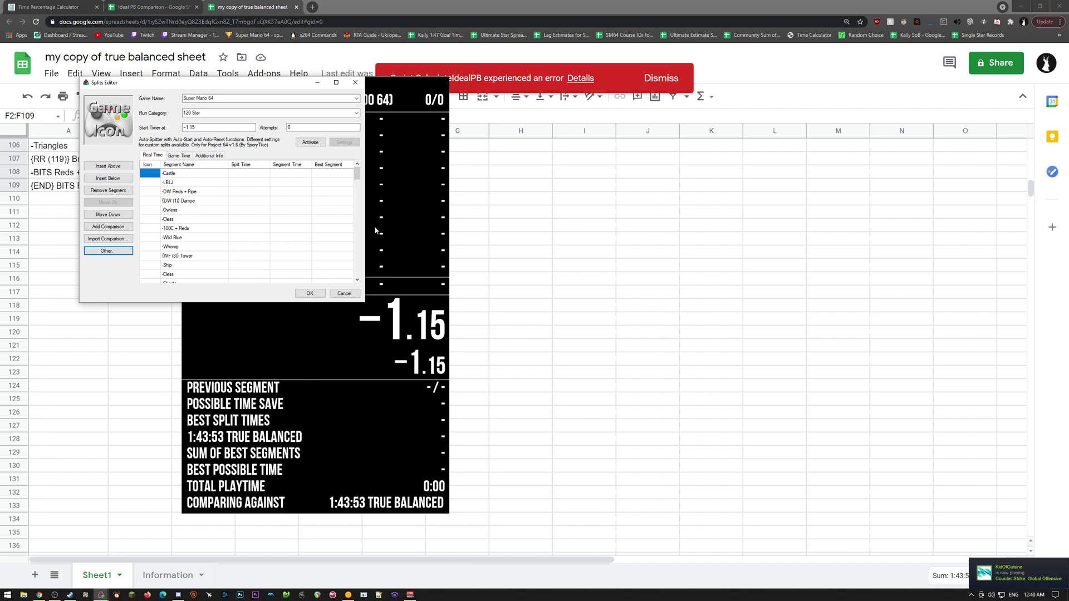
{"action": "left_click", "coordinate": [290, 173]}
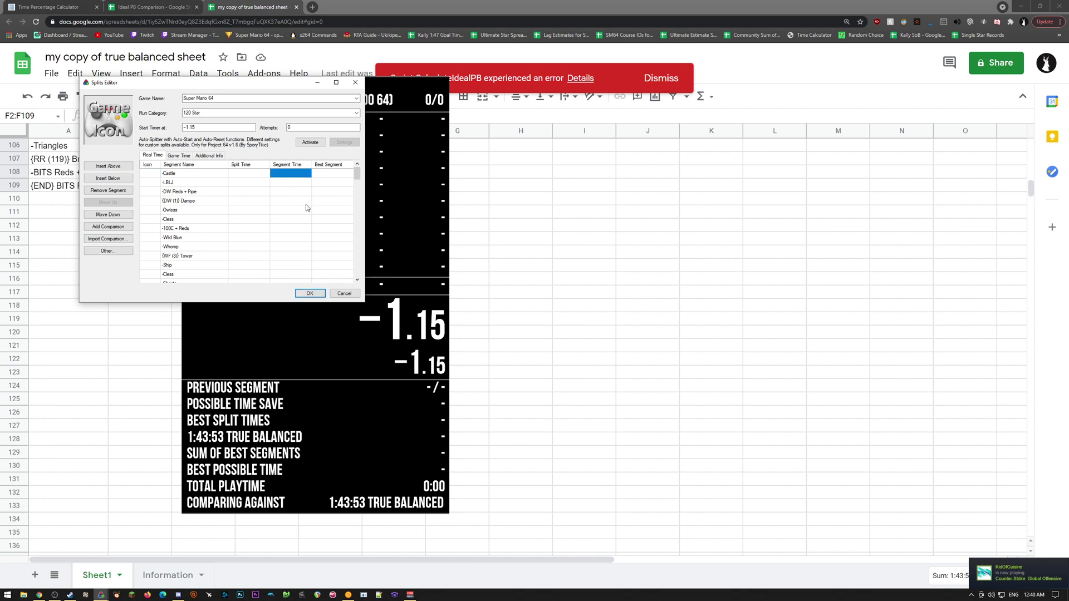
{"action": "key", "text": "ctrl+v"}
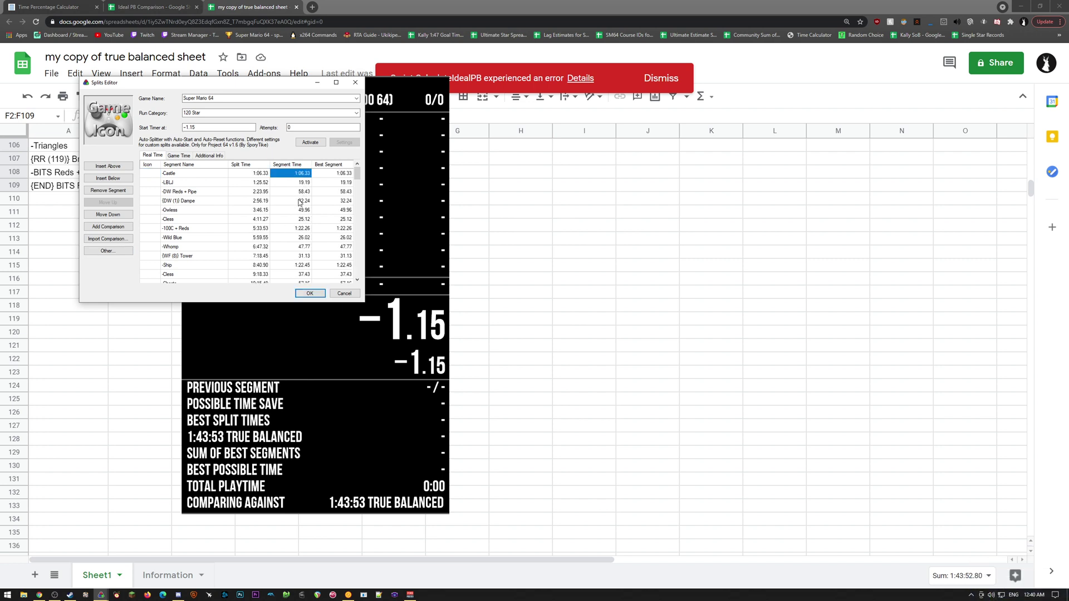
{"action": "scroll", "coordinate": [299, 206], "scroll_direction": "down", "scroll_amount": 10}
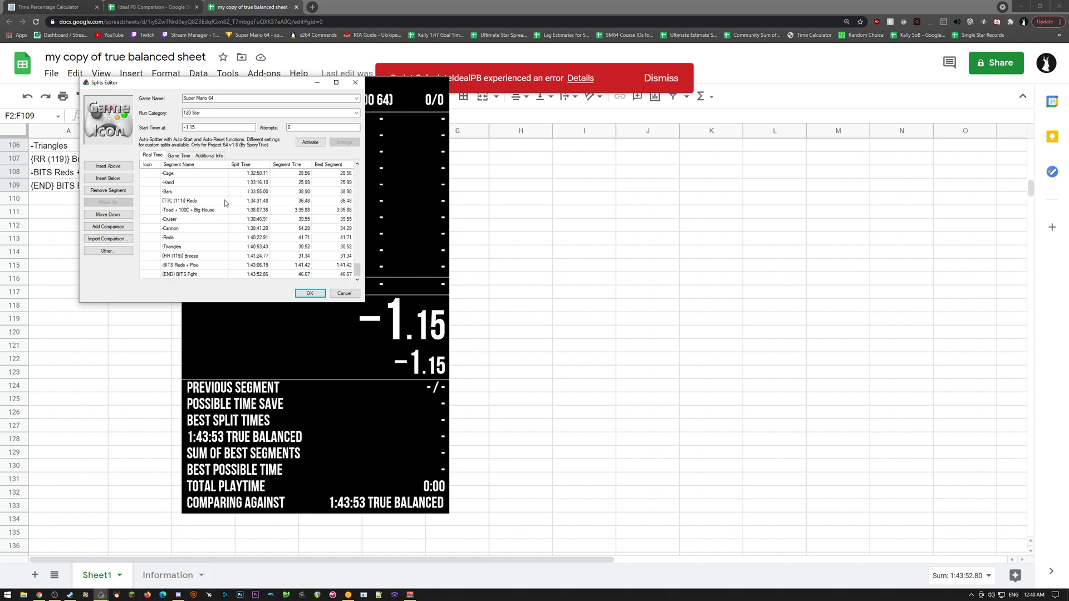
Examine the segment names and pasted times in the Splits Editor from Castle through BITS Fight.
{"action": "left_click", "coordinate": [107, 251]}
{"action": "scroll", "coordinate": [226, 215], "scroll_direction": "up", "scroll_amount": 15}
{"action": "scroll", "coordinate": [268, 227], "scroll_direction": "up", "scroll_amount": 4}
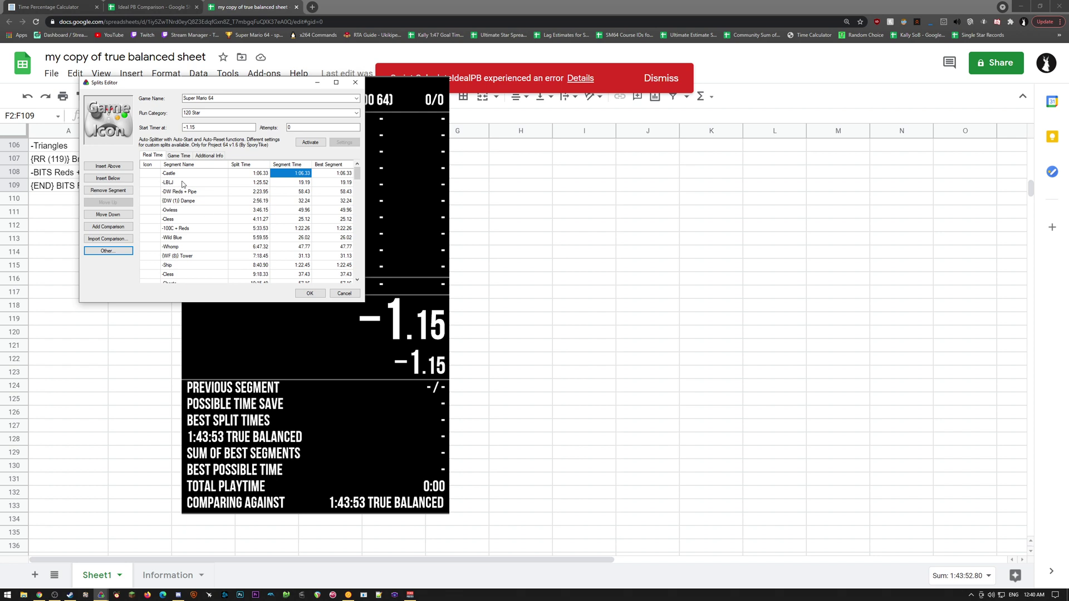
{"action": "left_click_drag", "start_coordinate": [177, 173], "coordinate": [192, 274]}
{"action": "left_click", "coordinate": [195, 210]}
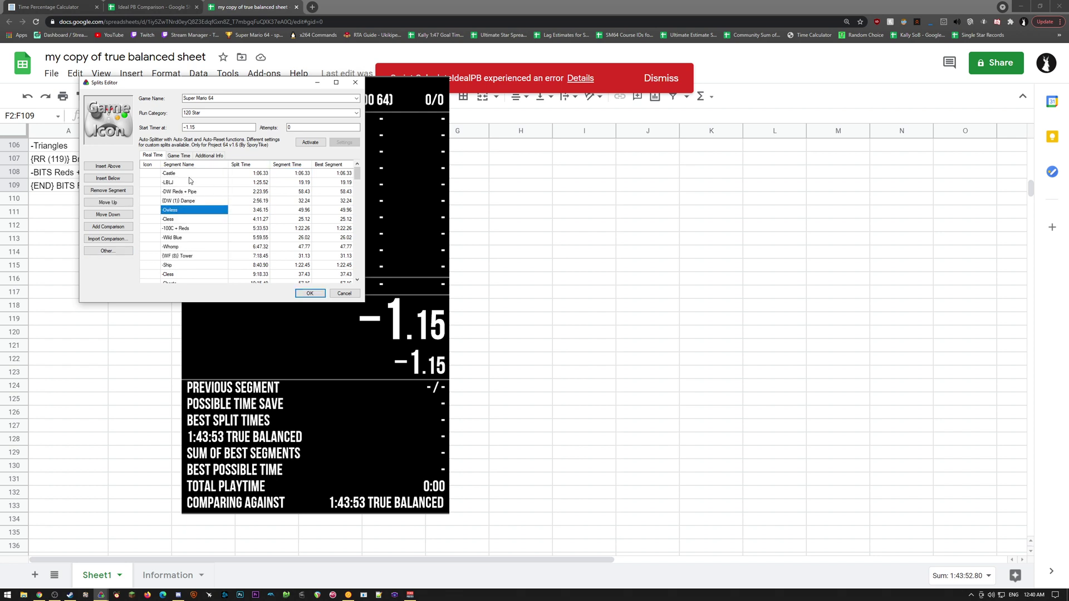
{"action": "left_click_drag", "start_coordinate": [189, 173], "coordinate": [171, 317]}
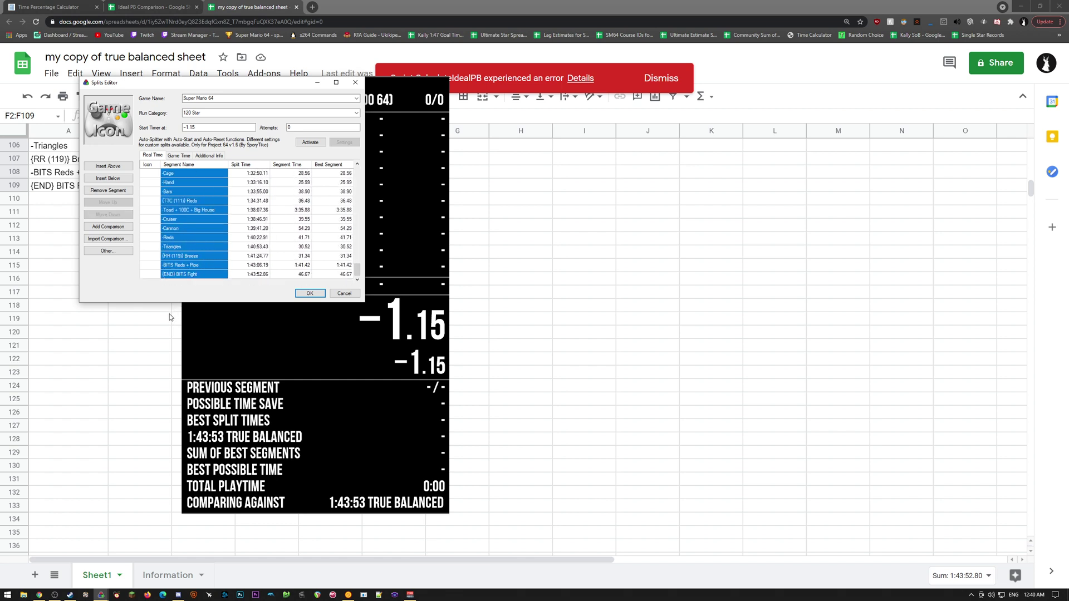
{"action": "left_click", "coordinate": [198, 191]}
{"action": "scroll", "coordinate": [213, 249], "scroll_direction": "up", "scroll_amount": 10}
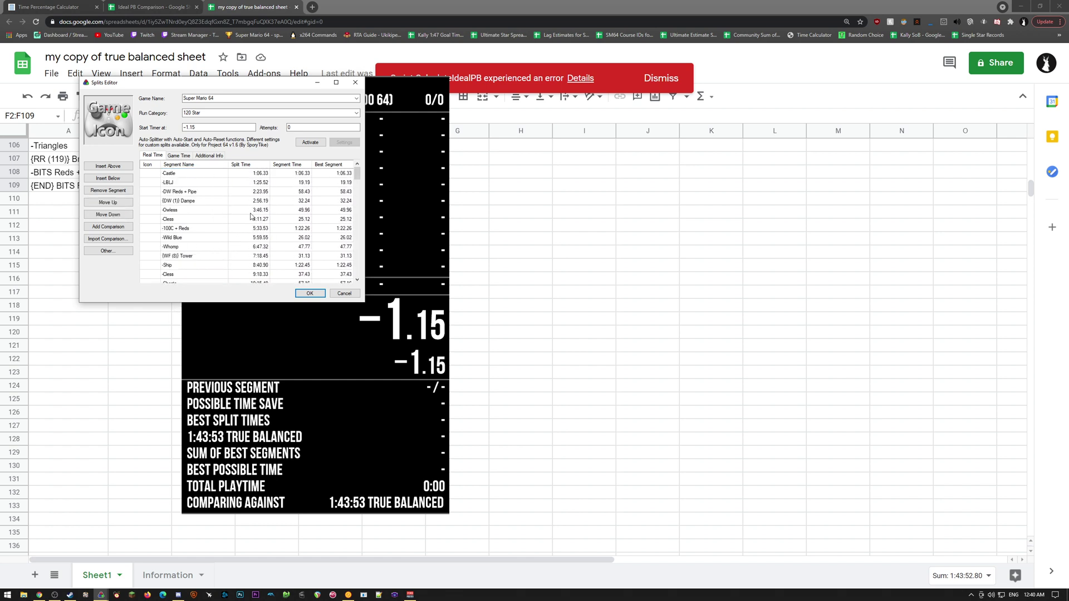
{"action": "left_click", "coordinate": [286, 201]}
{"action": "left_click", "coordinate": [323, 193]}
{"action": "scroll", "coordinate": [335, 192], "scroll_direction": "down", "scroll_amount": 10}
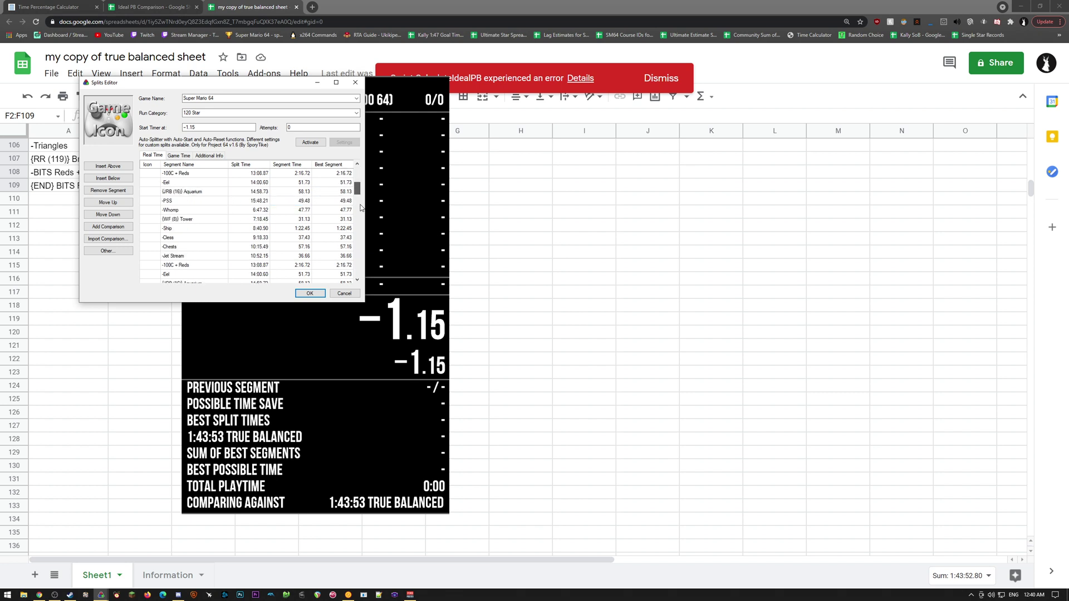
Accept the edited segment times and save the comparison example2 splits.
{"action": "left_click", "coordinate": [304, 295]}
{"action": "right_click", "coordinate": [280, 238]}
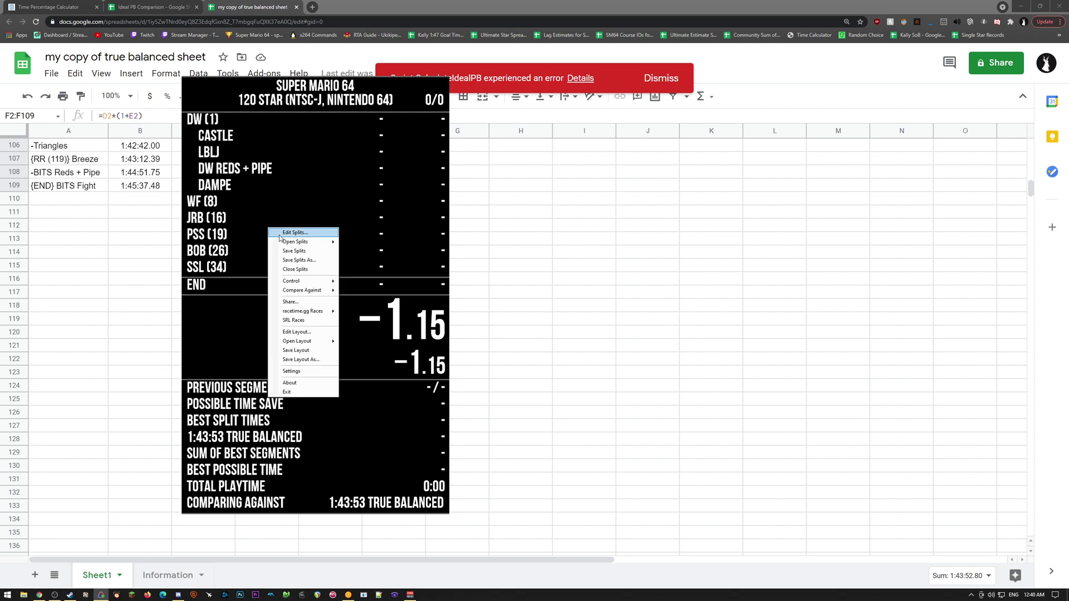
{"action": "left_click", "coordinate": [301, 251]}
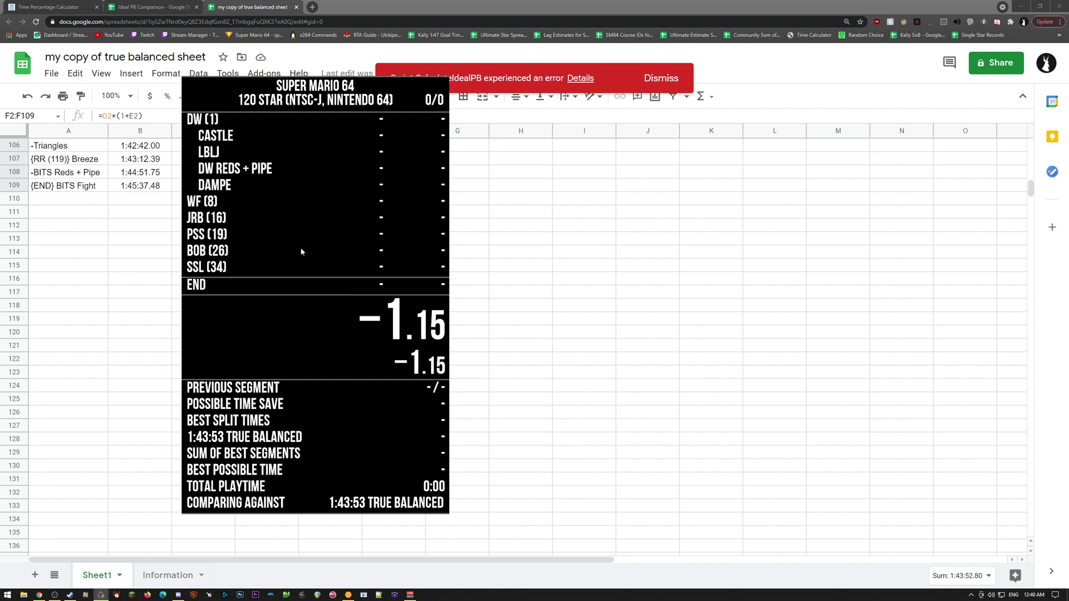
Open the original Super Mario 64 120 Star (Verified, N64) splits from the recent splits.
{"action": "right_click", "coordinate": [280, 196]}
{"action": "mouse_move", "coordinate": [315, 208]}
{"action": "mouse_move", "coordinate": [390, 208]}
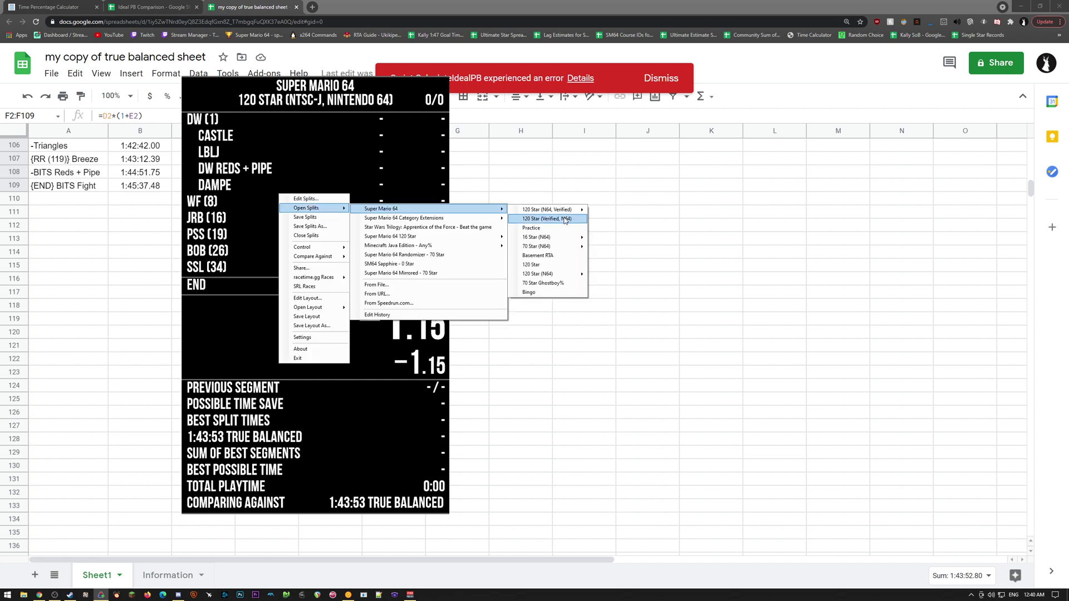
{"action": "mouse_move", "coordinate": [567, 211]}
{"action": "left_click", "coordinate": [557, 220]}
{"action": "right_click", "coordinate": [281, 160]}
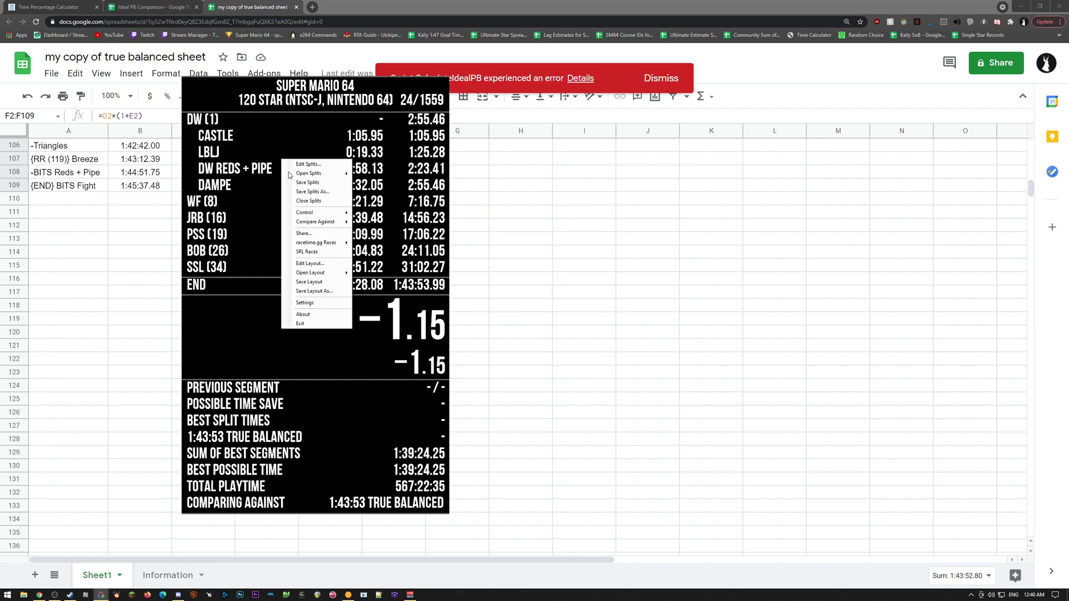
{"action": "mouse_move", "coordinate": [326, 173]}
{"action": "mouse_move", "coordinate": [399, 177]}
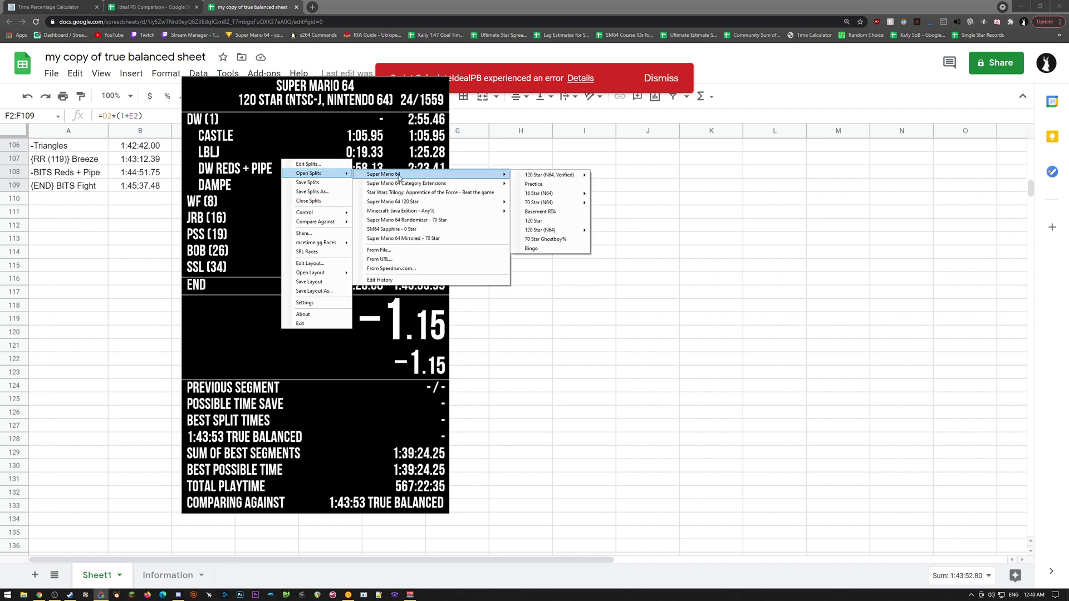
{"action": "mouse_move", "coordinate": [551, 177]}
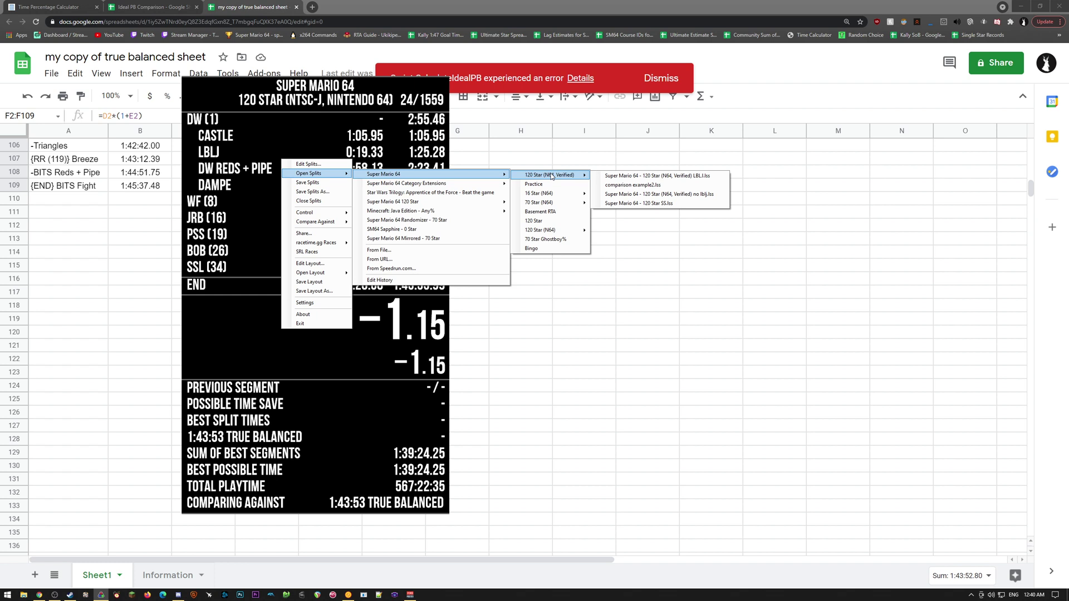
{"action": "left_click", "coordinate": [208, 138]}
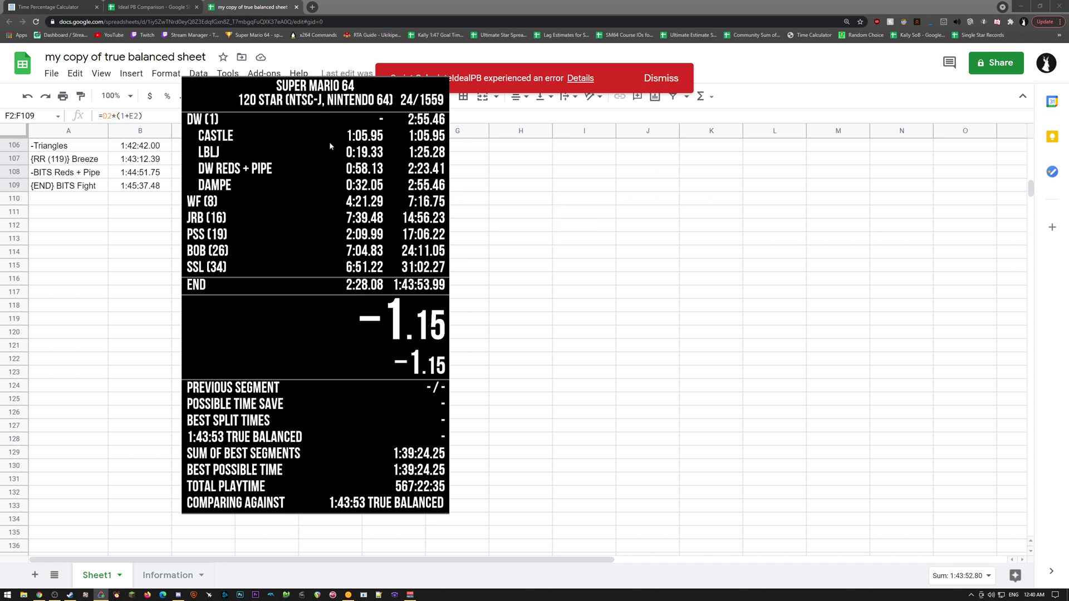
Import comparison example2.lss from the Current SM64 Splits folder into these splits as a comparison named "1:43:53 True Balanced2".
{"action": "right_click", "coordinate": [330, 143]}
{"action": "left_click", "coordinate": [346, 148]}
{"action": "left_click", "coordinate": [120, 262]}
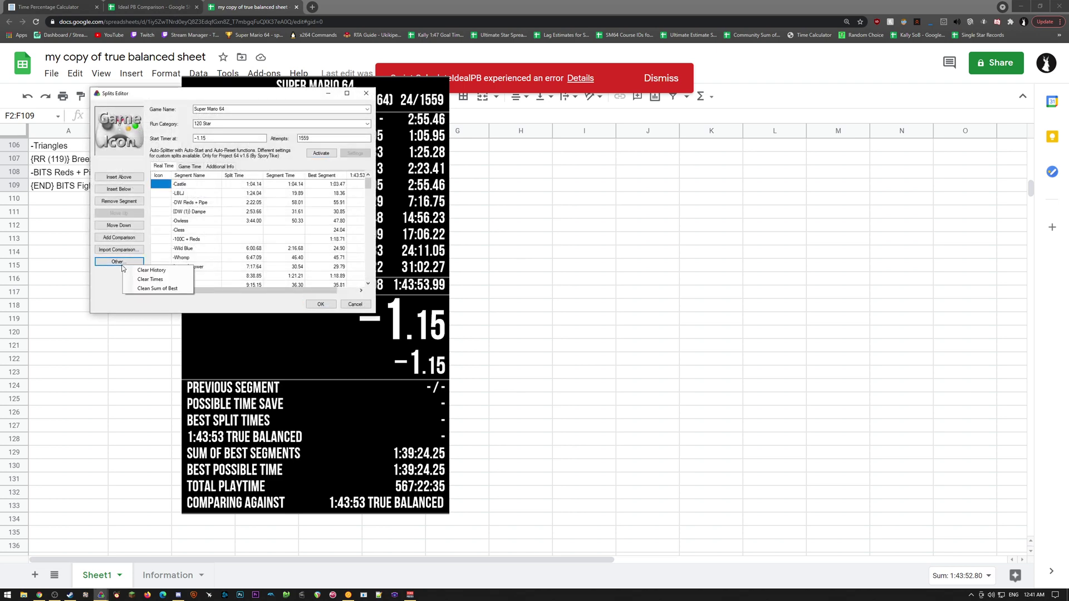
{"action": "left_click", "coordinate": [117, 250]}
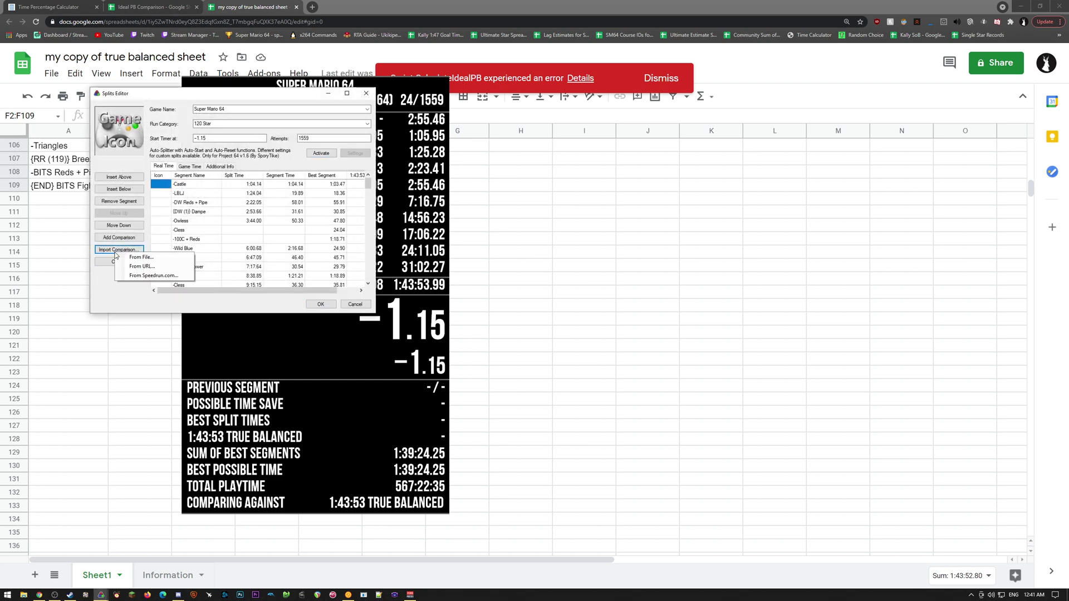
{"action": "left_click", "coordinate": [140, 257]}
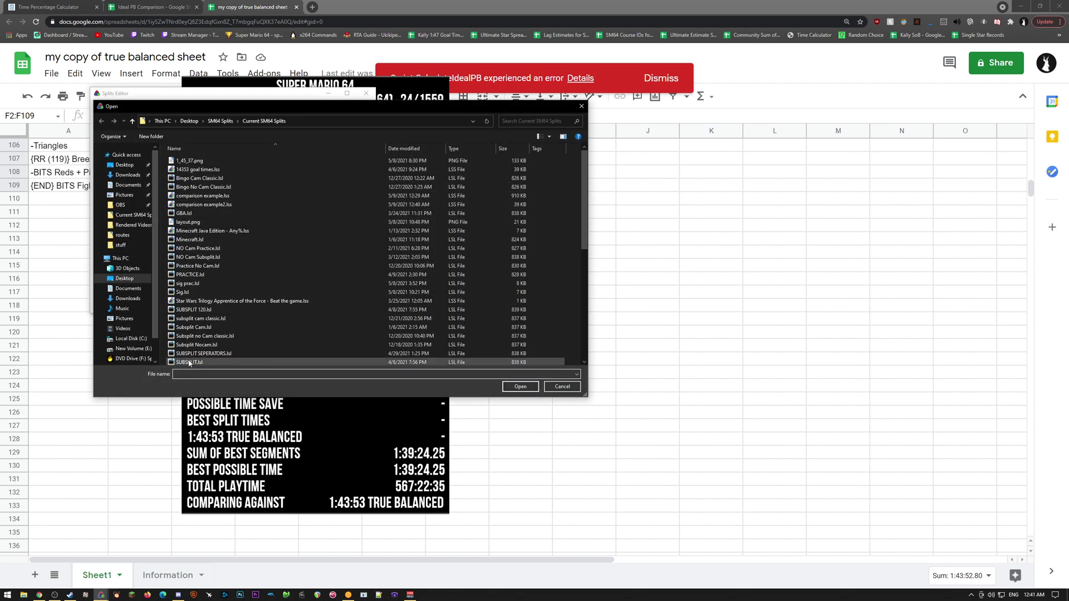
{"action": "left_click", "coordinate": [250, 204]}
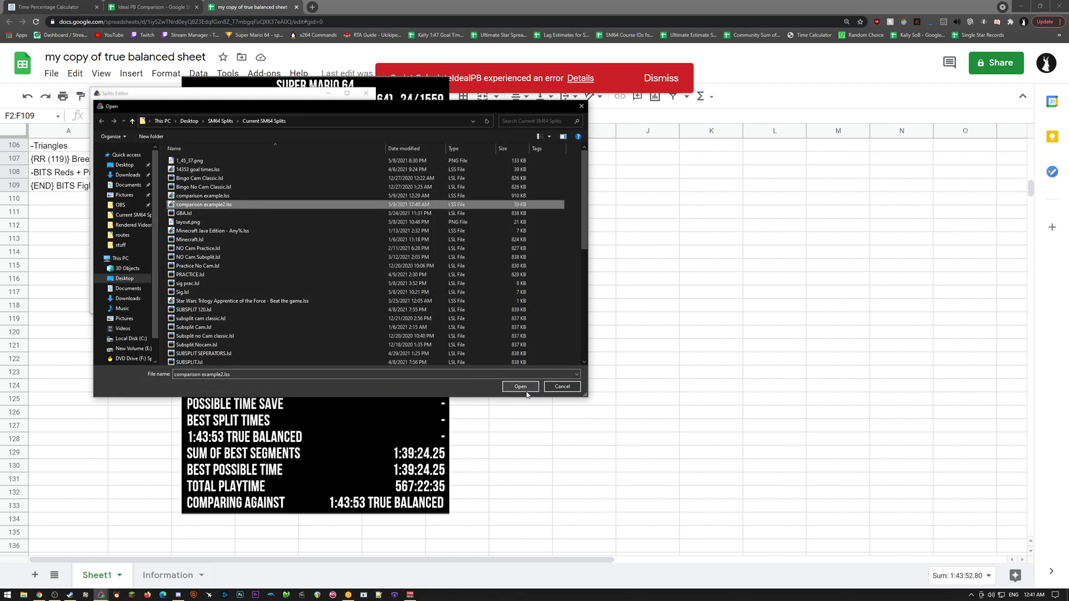
{"action": "left_click", "coordinate": [525, 391]}
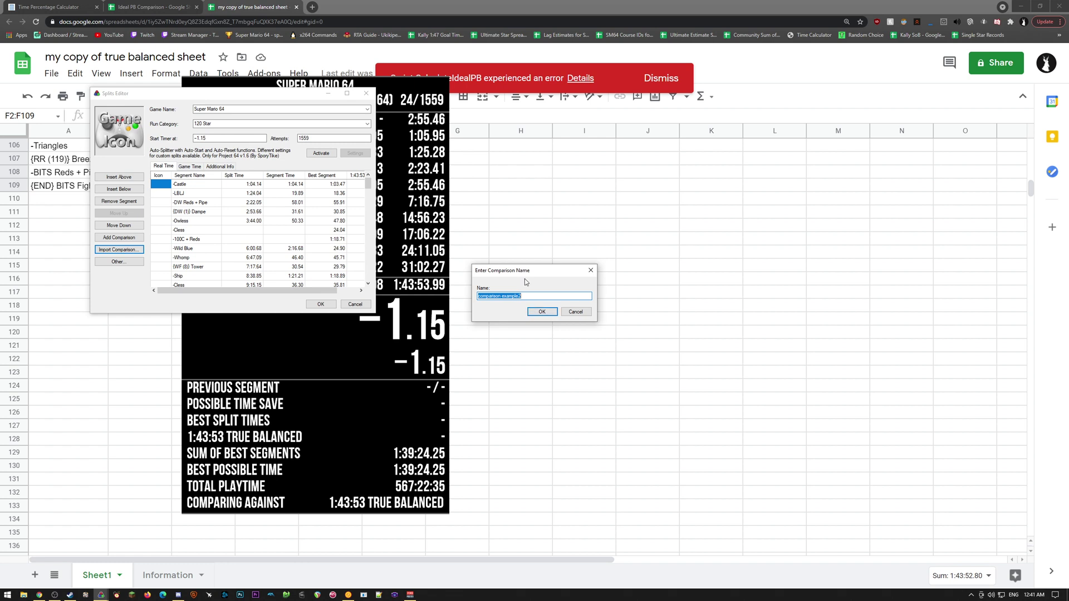
{"action": "type", "text": "1"}
{"action": "type", "text": "ced2"}
{"action": "key", "text": "Return"}
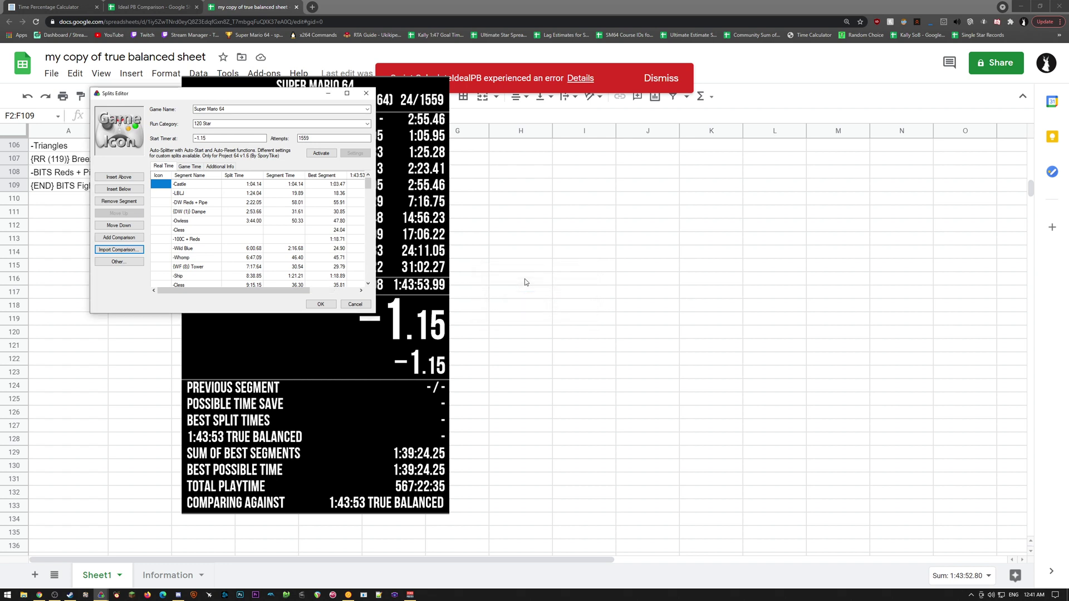
Check the imported comparison's times through the last split, accept the splits edits, and switch the active comparison to Personal Best.
{"action": "left_click_drag", "start_coordinate": [288, 290], "coordinate": [366, 290]}
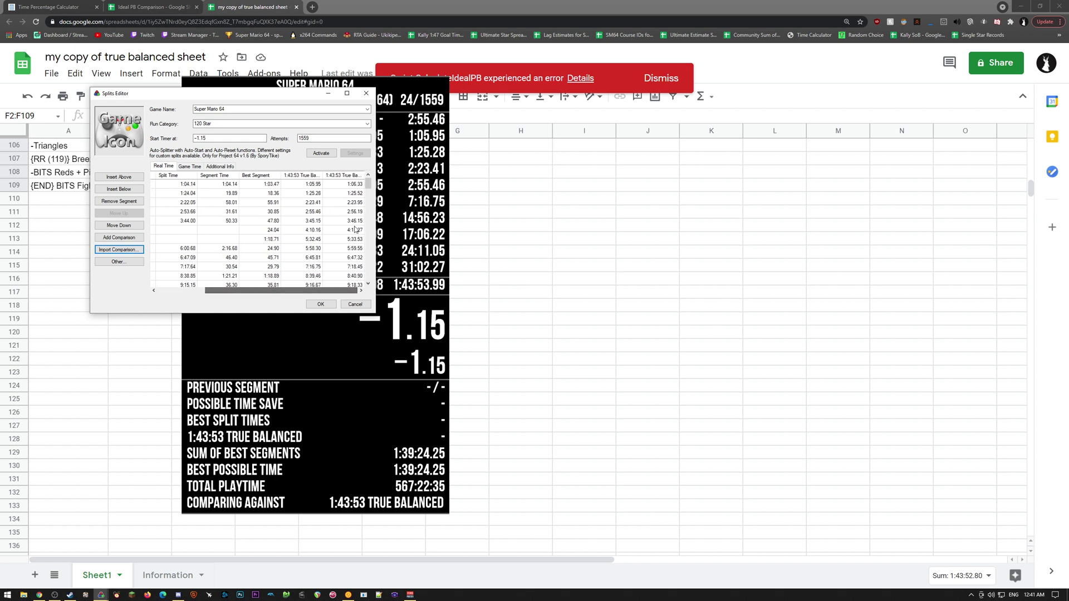
{"action": "left_click_drag", "start_coordinate": [368, 184], "coordinate": [368, 279]}
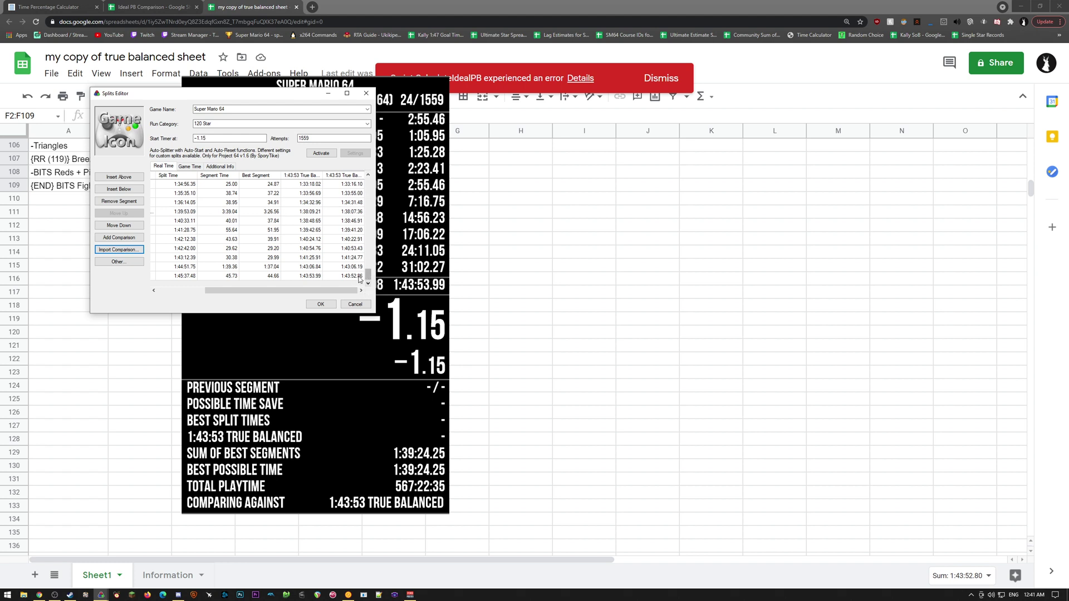
{"action": "left_click", "coordinate": [321, 304]}
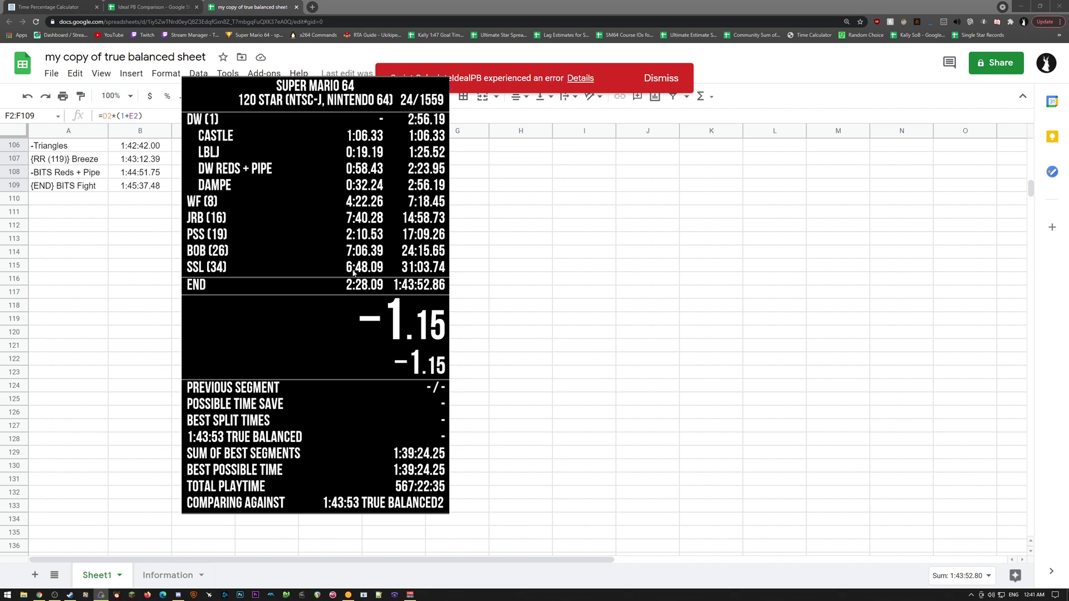
{"action": "scroll", "coordinate": [353, 272], "scroll_direction": "down", "scroll_amount": 2}
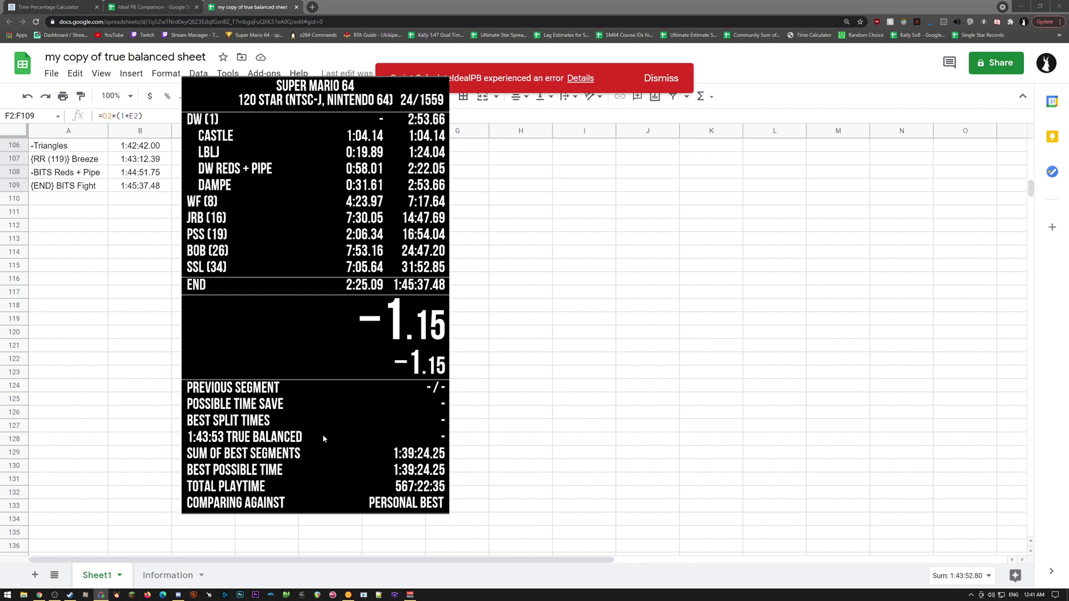
Add a Delta component to the layout, placed directly below Delta (1:43:53 True Balanced).
{"action": "right_click", "coordinate": [275, 247]}
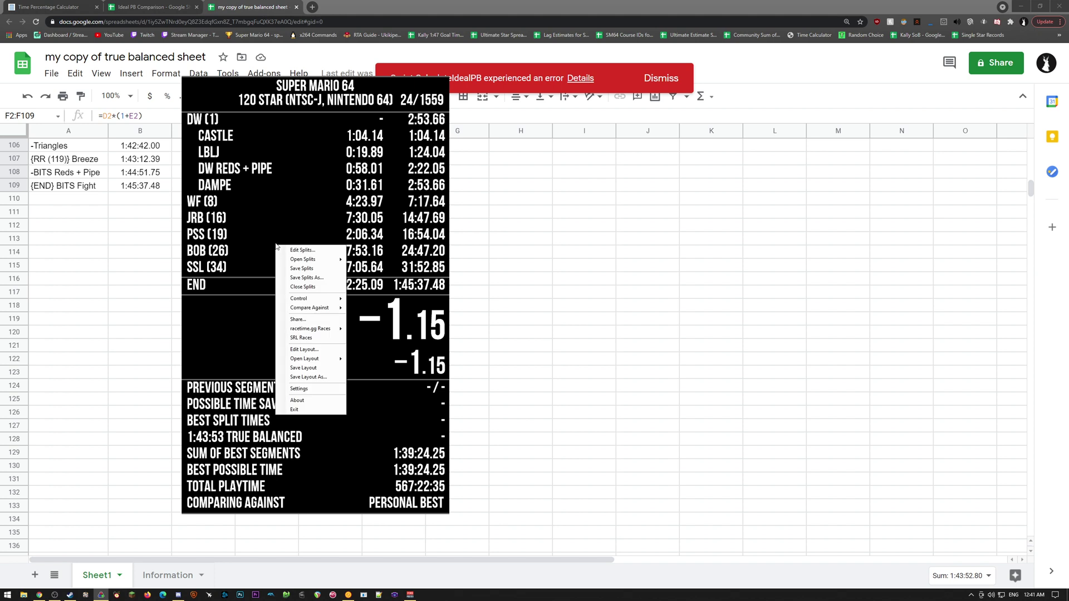
{"action": "left_click", "coordinate": [319, 351]}
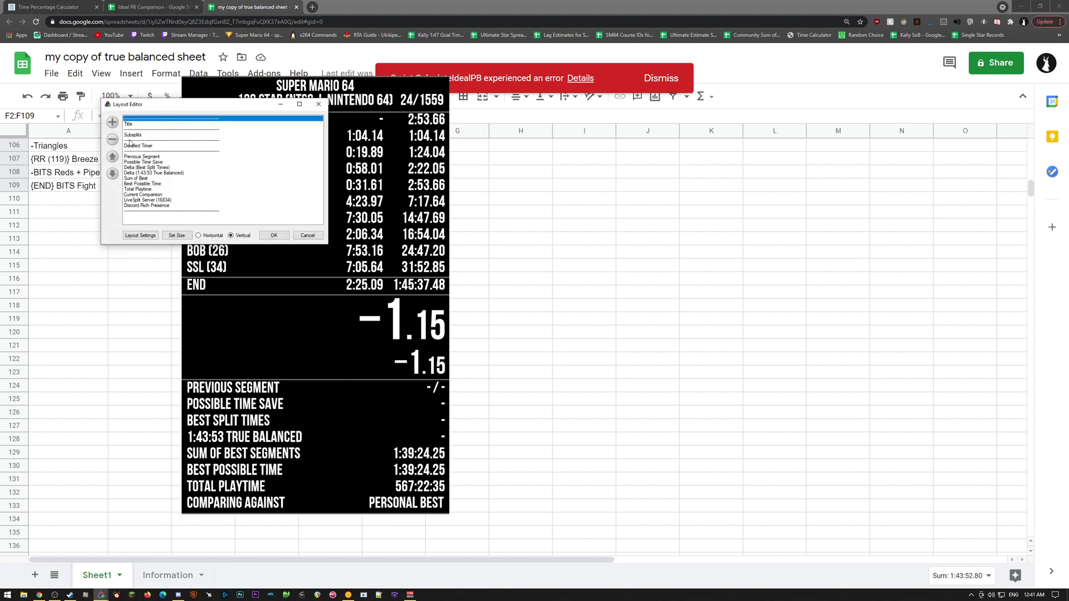
{"action": "left_click", "coordinate": [112, 122]}
{"action": "mouse_move", "coordinate": [152, 139]}
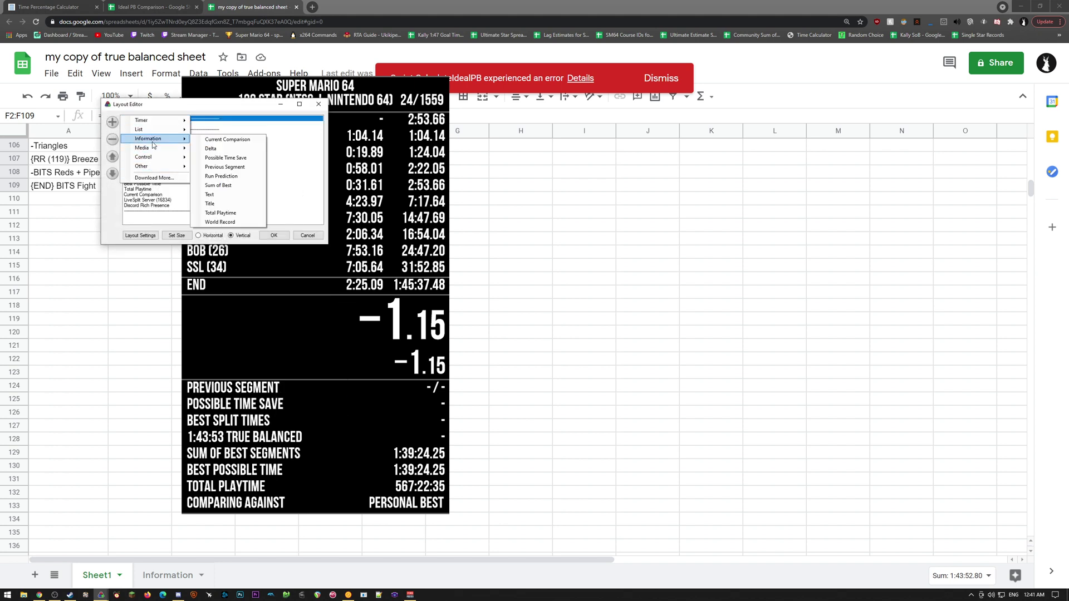
{"action": "left_click", "coordinate": [236, 150]}
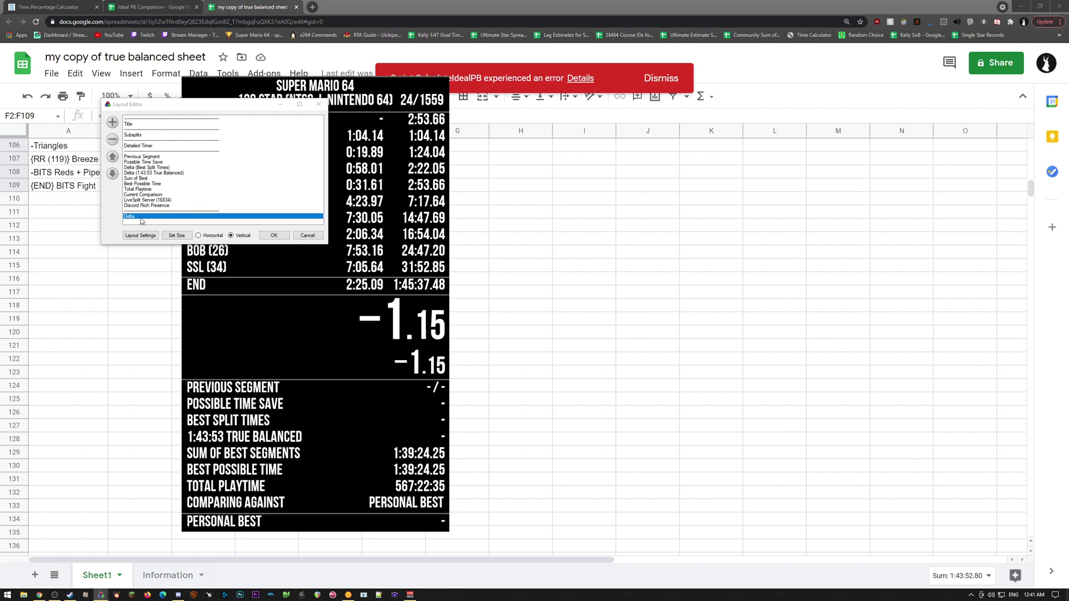
{"action": "left_click_drag", "start_coordinate": [143, 217], "coordinate": [154, 178]}
Set the new Delta component's comparison to 1:43:53 True Balanced2 with hundredths accuracy, and accept the layout changes.
{"action": "left_click", "coordinate": [140, 235]}
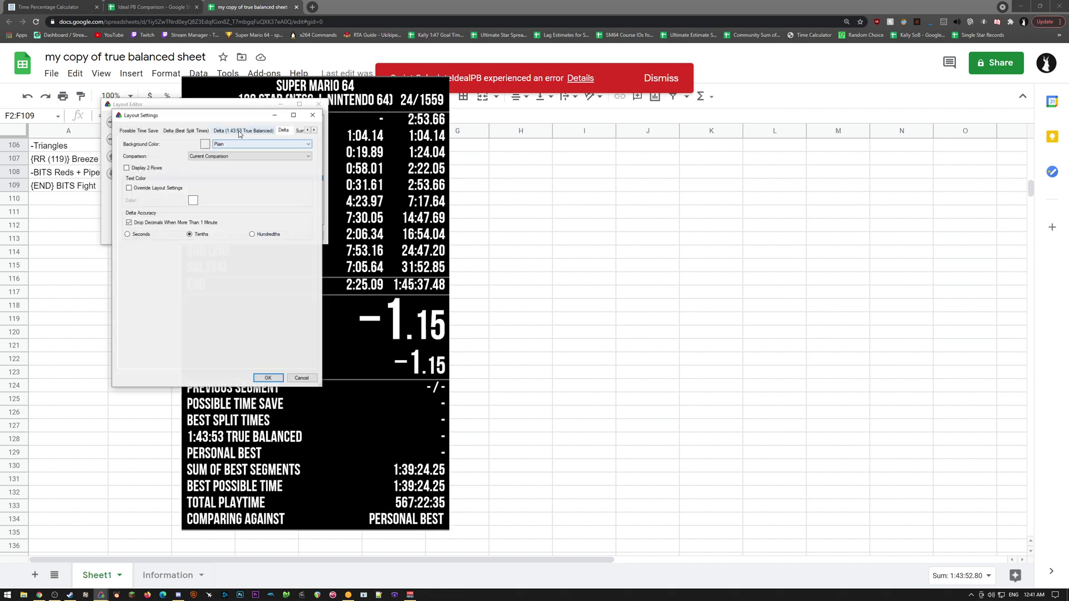
{"action": "left_click", "coordinate": [205, 155]}
{"action": "left_click", "coordinate": [228, 180]}
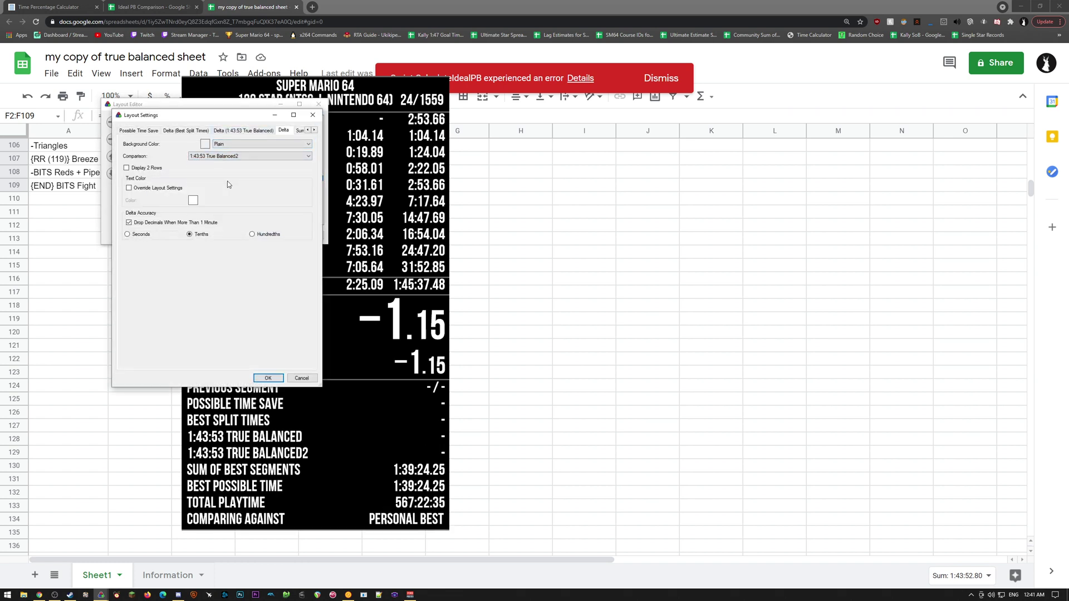
{"action": "left_click", "coordinate": [266, 236]}
{"action": "left_click", "coordinate": [267, 378]}
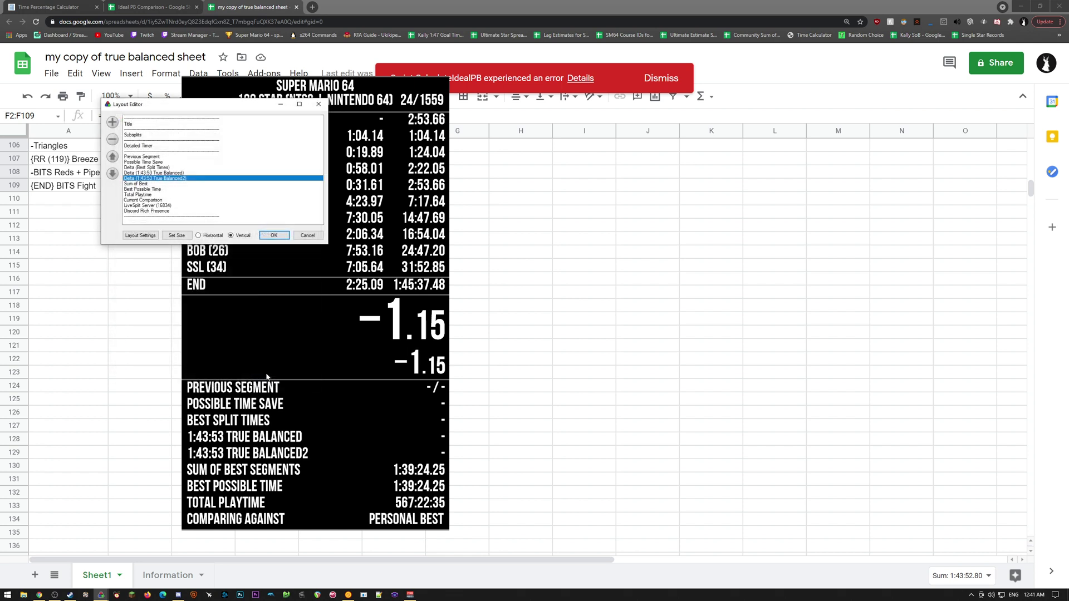
{"action": "left_click", "coordinate": [272, 233]}
Start a test run and split through Castle, LBLJ, DW Reds + Pipe, Dampe and Owless to try the new delta.
{"action": "key", "text": "KP_1"}
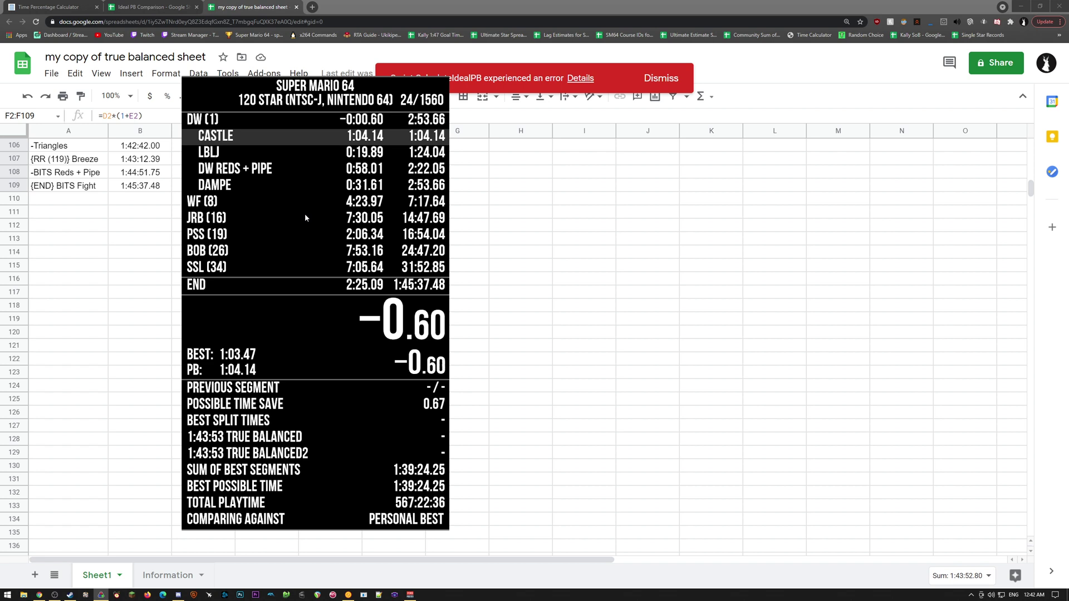
{"action": "key", "text": "KP_1"}
{"action": "key", "text": "KP_1"}
{"action": "key", "text": "KP_1"}
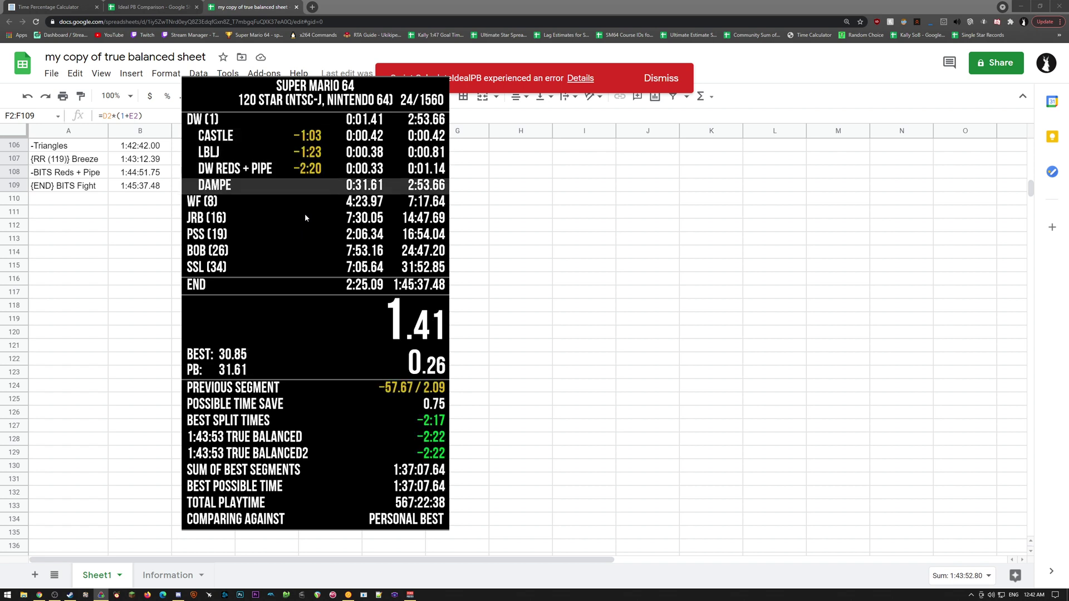
{"action": "key", "text": "KP_1"}
{"action": "key", "text": "KP_1"}
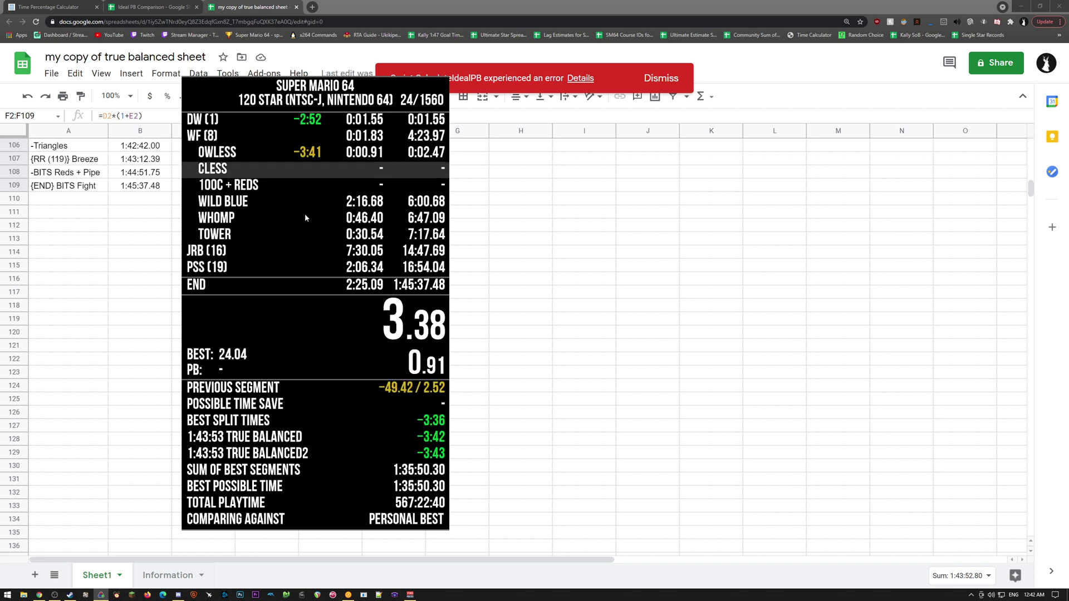
Undo the test run's splits and reset the timer.
{"action": "key", "text": "KP_8"}
{"action": "key", "text": "KP_8"}
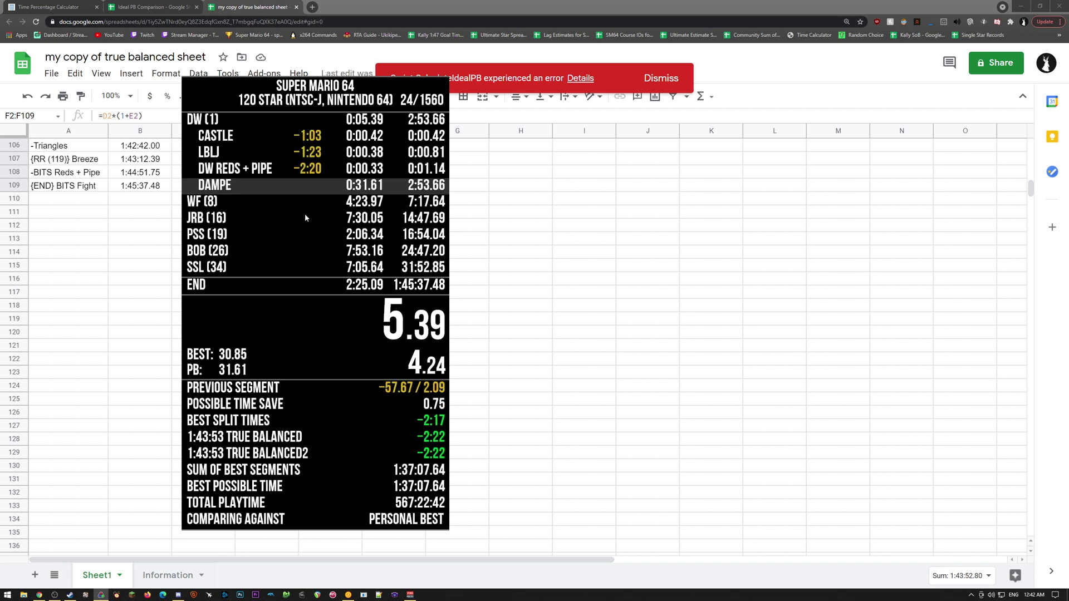
{"action": "key", "text": "KP_8"}
{"action": "key", "text": "KP_8"}
{"action": "key", "text": "KP_8"}
{"action": "key", "text": "KP_3"}
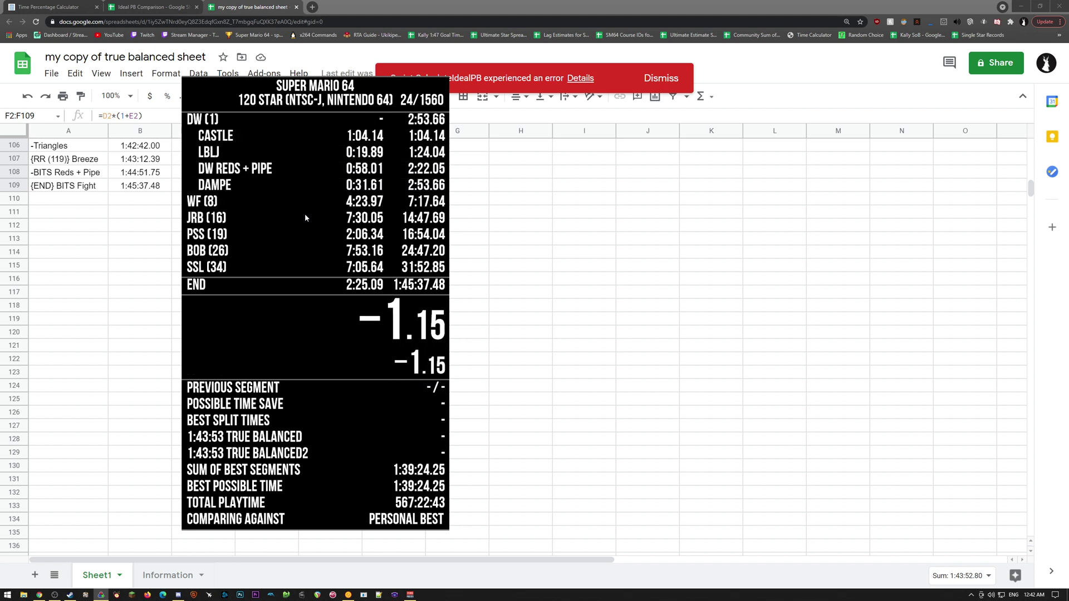